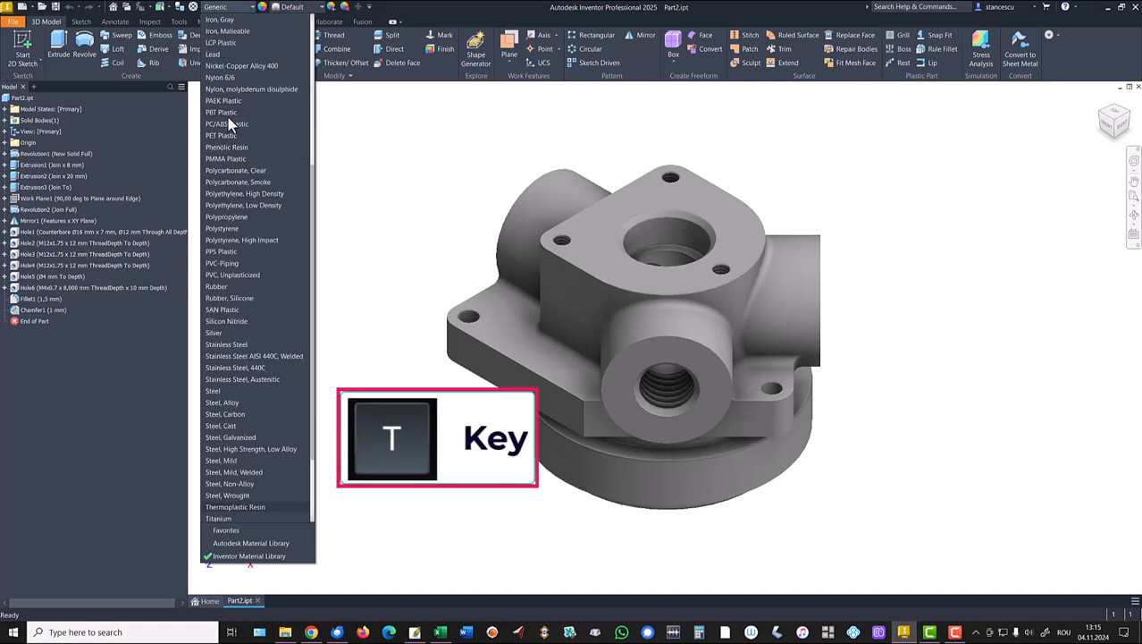
Assign Steel, Cast as the housing part's material.
{"action": "scroll", "coordinate": [227, 508], "scroll_direction": "down", "scroll_amount": 1}
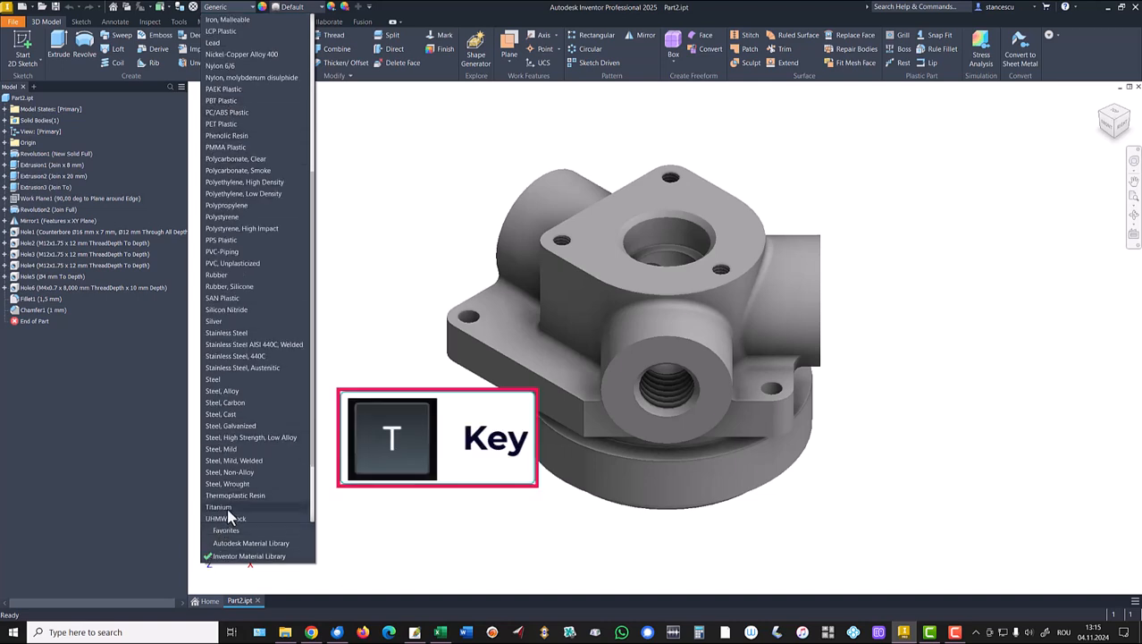
{"action": "left_click", "coordinate": [231, 415]}
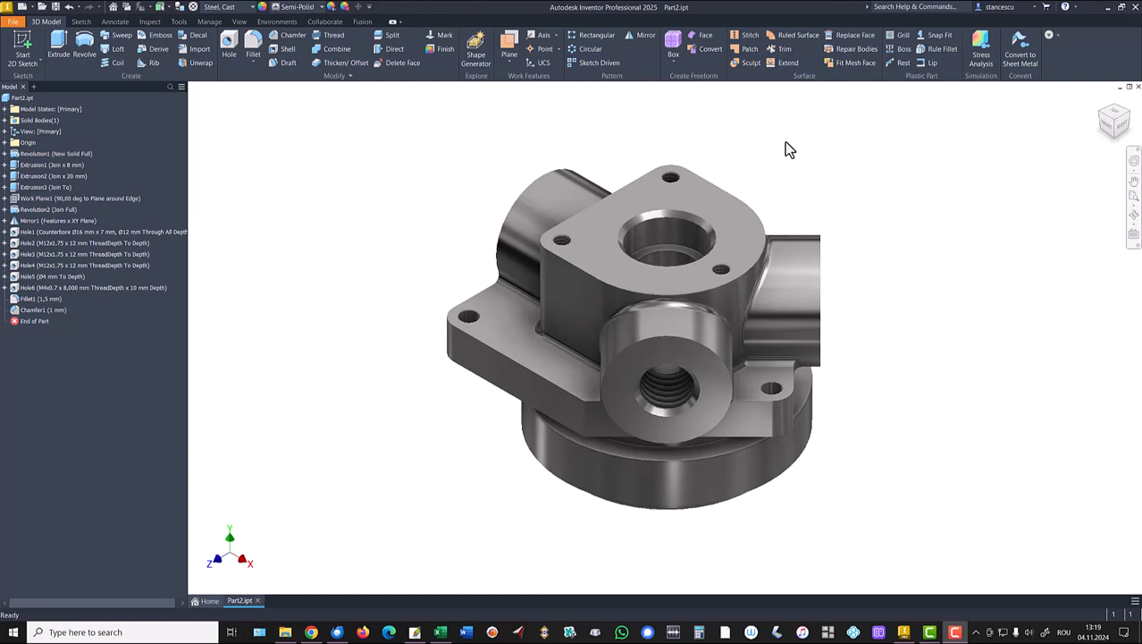
Apply the Steel - Cast appearance to the housing, then zoom and orbit to inspect it.
{"action": "left_click", "coordinate": [304, 9]}
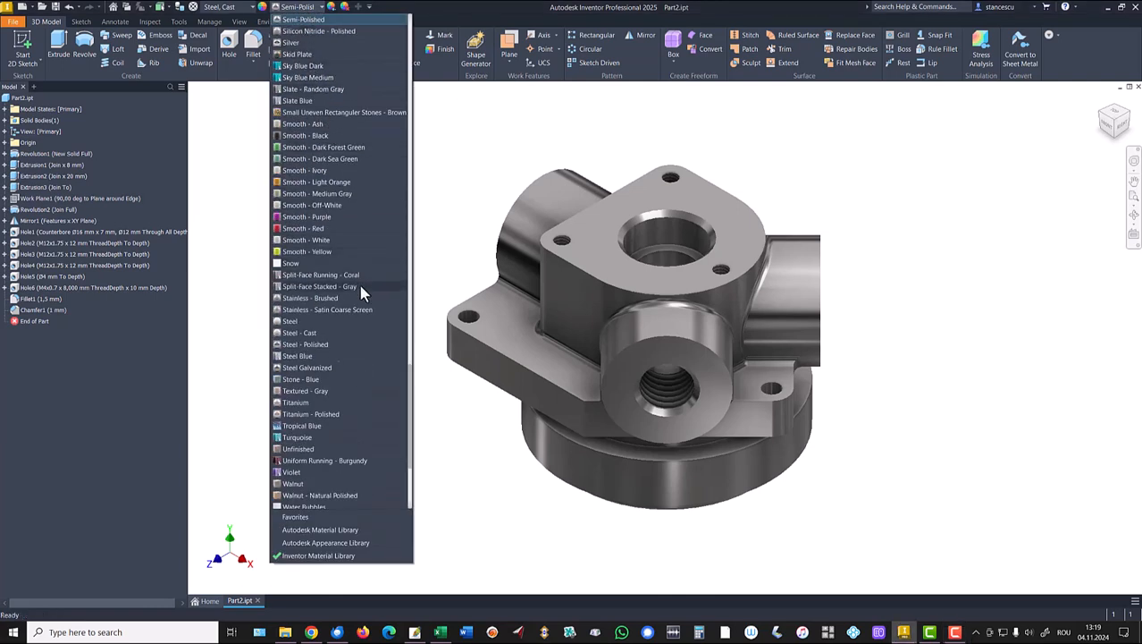
{"action": "key", "text": "t"}
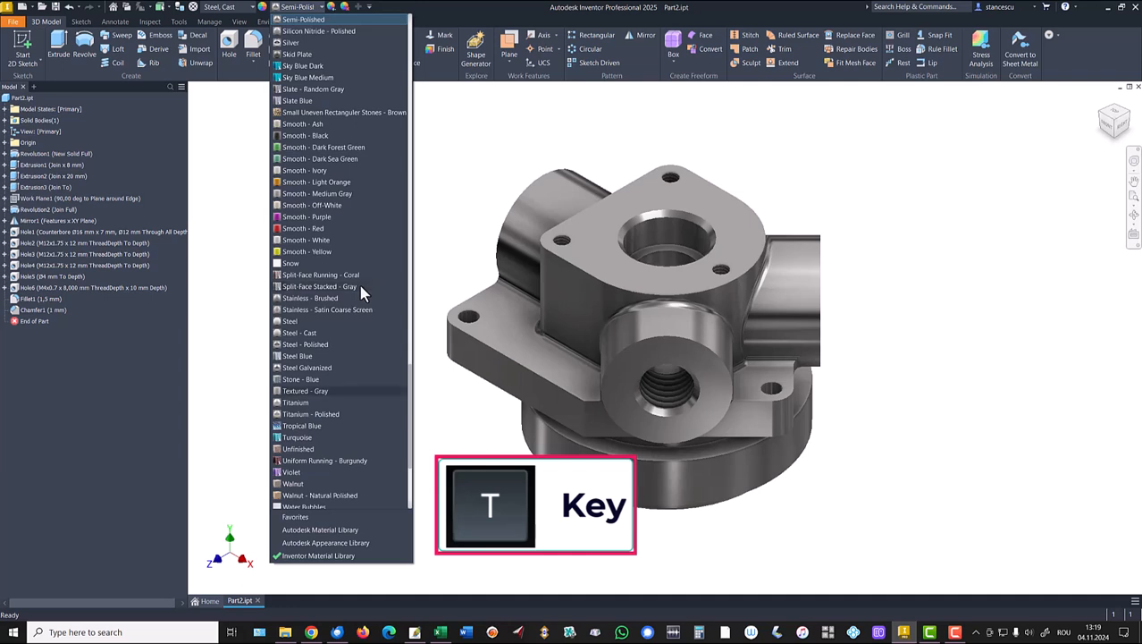
{"action": "left_click", "coordinate": [295, 333]}
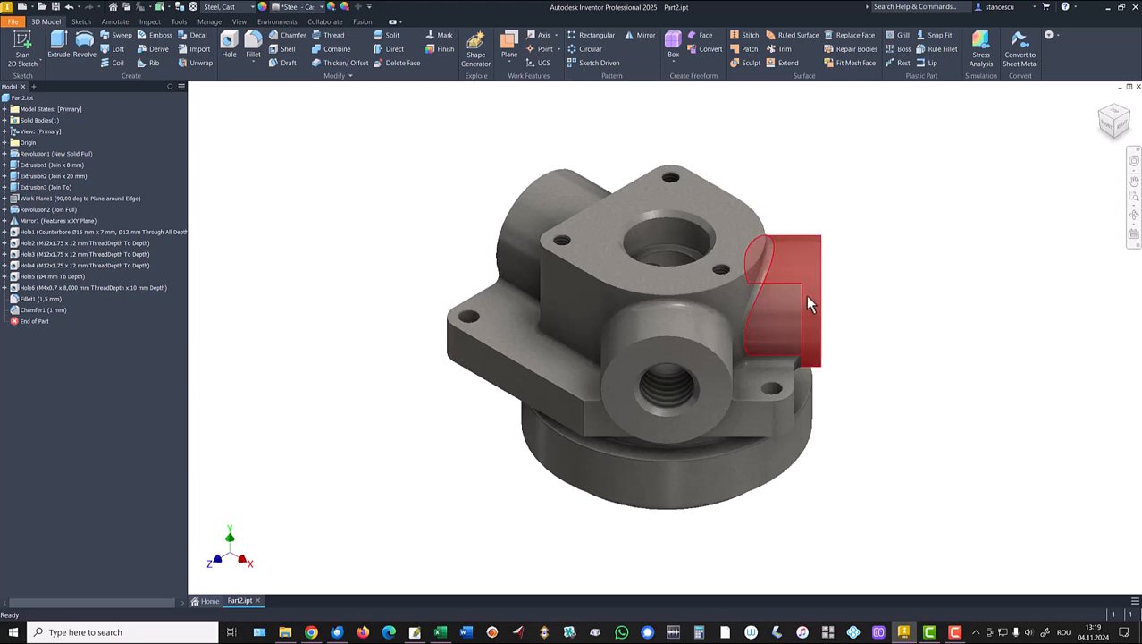
{"action": "scroll", "coordinate": [798, 232], "scroll_direction": "up", "scroll_amount": 3}
{"action": "scroll", "coordinate": [791, 251], "scroll_direction": "up", "scroll_amount": 3}
{"action": "middle_click_drag", "start_coordinate": [791, 251], "coordinate": [928, 168], "text": "shift"}
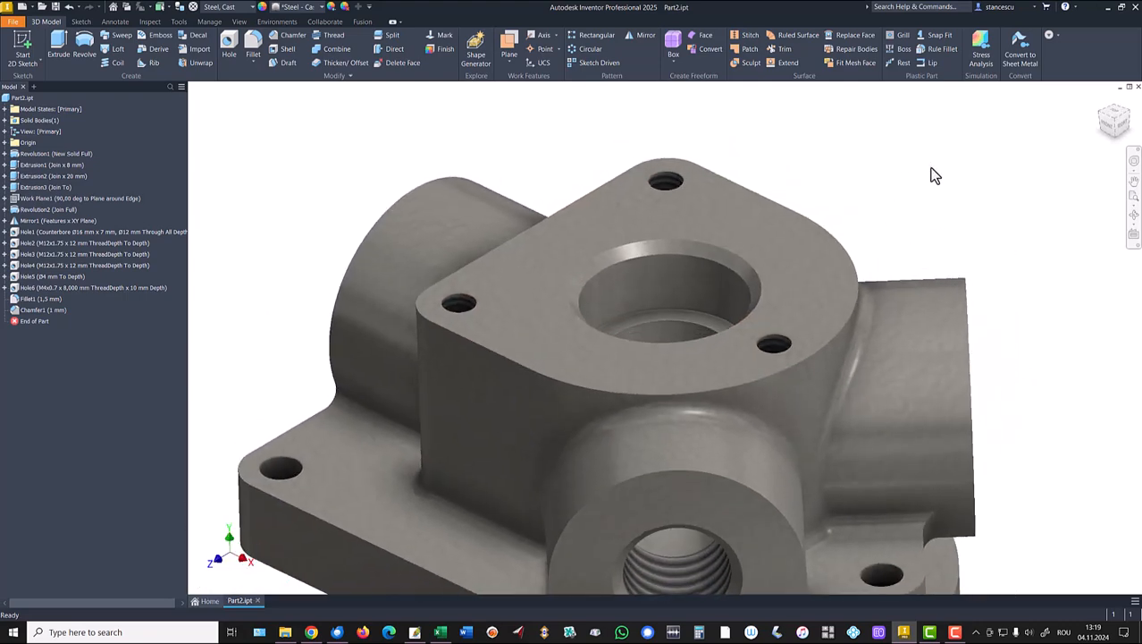
{"action": "key", "text": "F6"}
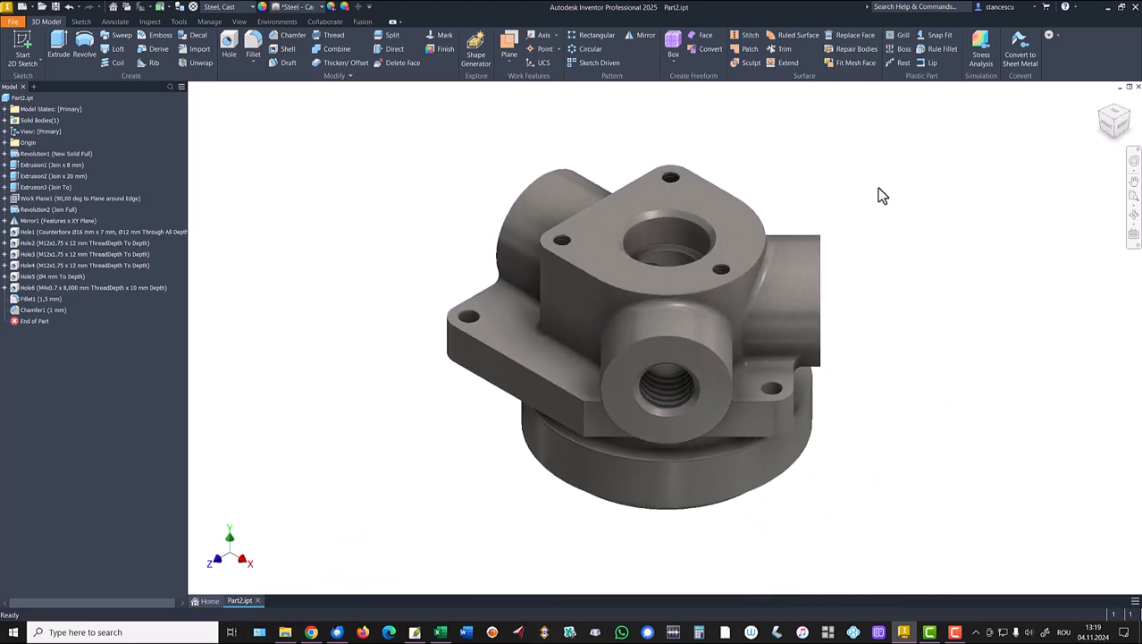
Select the top flange, base cylinder, threaded boss, flange side and bottom faces for a new appearance.
{"action": "left_click", "coordinate": [629, 208]}
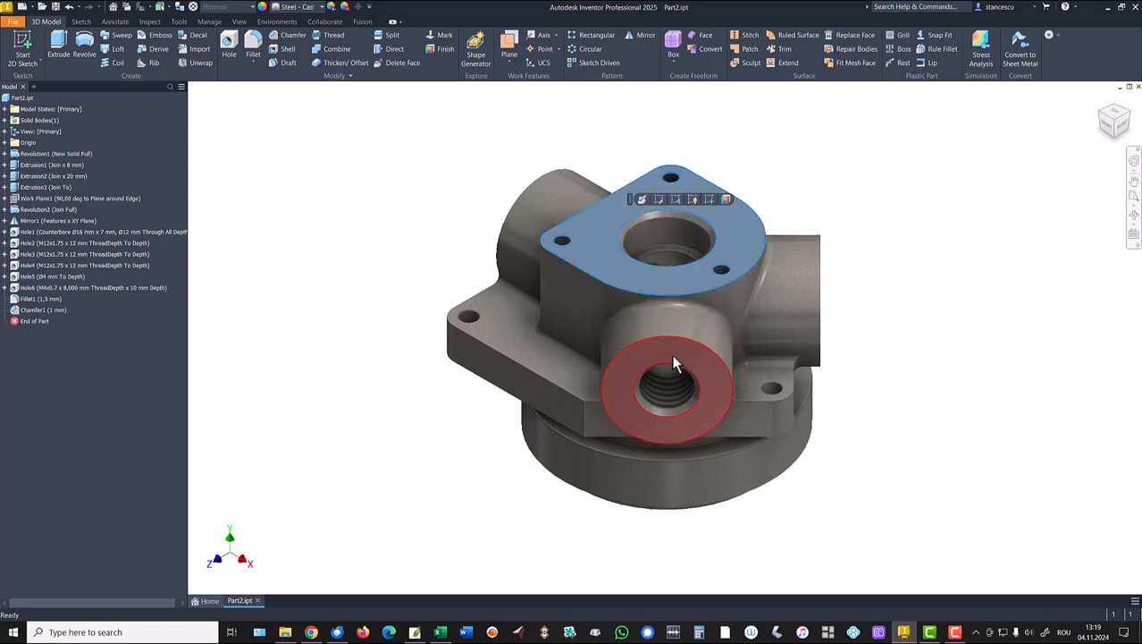
{"action": "left_click", "coordinate": [721, 477], "text": "ctrl"}
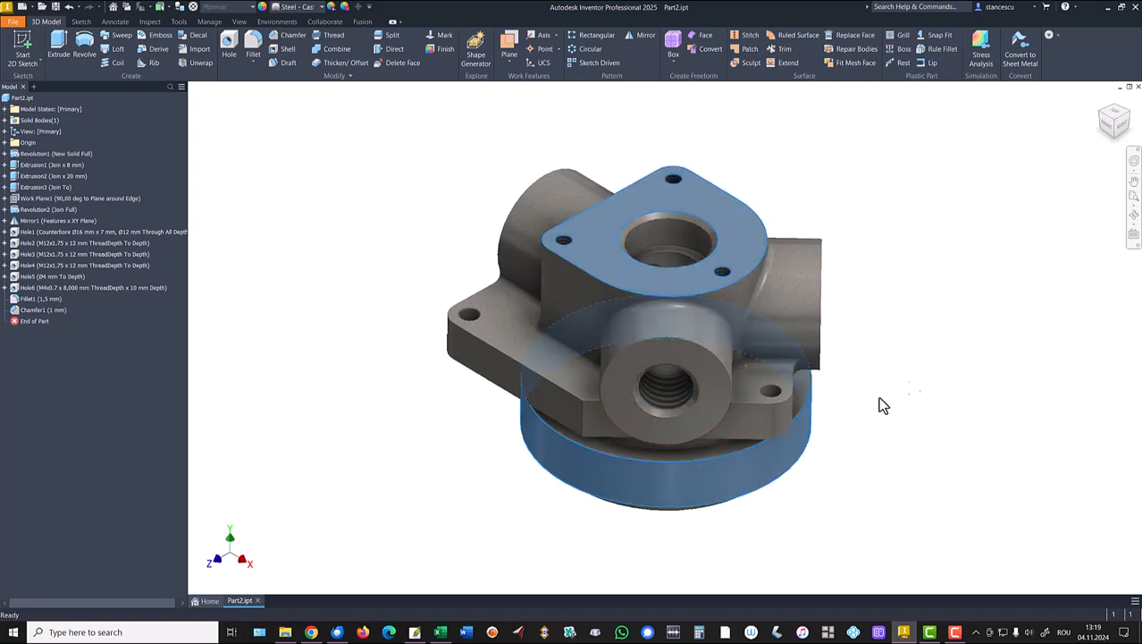
{"action": "middle_click_drag", "start_coordinate": [944, 344], "coordinate": [904, 347], "text": "shift"}
{"action": "left_click", "coordinate": [811, 287], "text": "ctrl"}
{"action": "middle_click_drag", "start_coordinate": [891, 269], "coordinate": [444, 309], "text": "shift"}
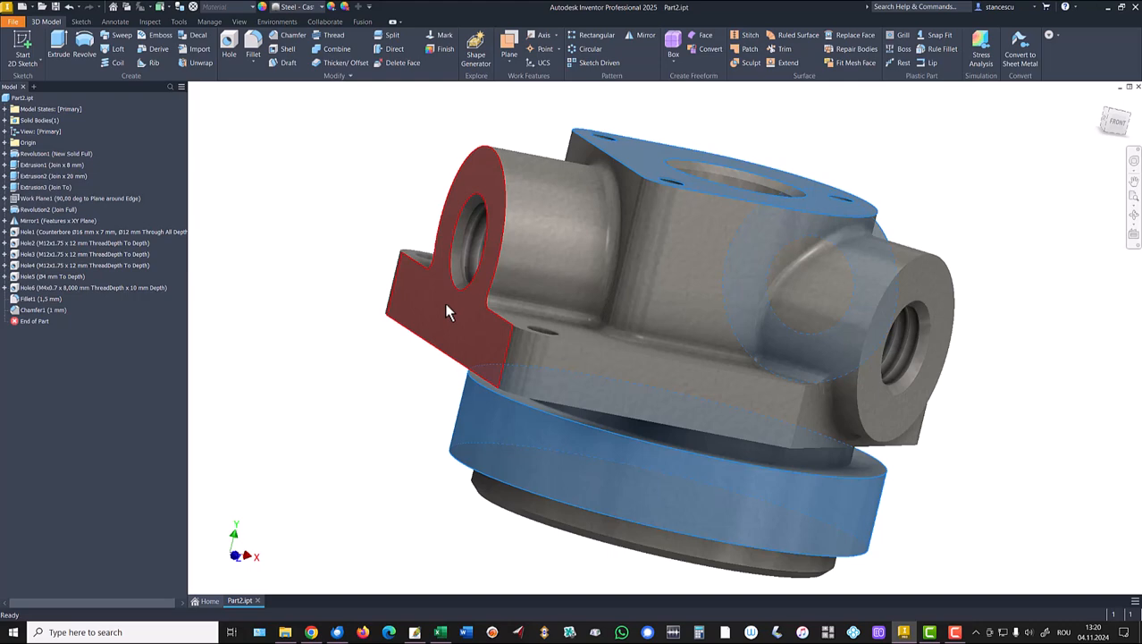
{"action": "left_click", "coordinate": [447, 306], "text": "ctrl"}
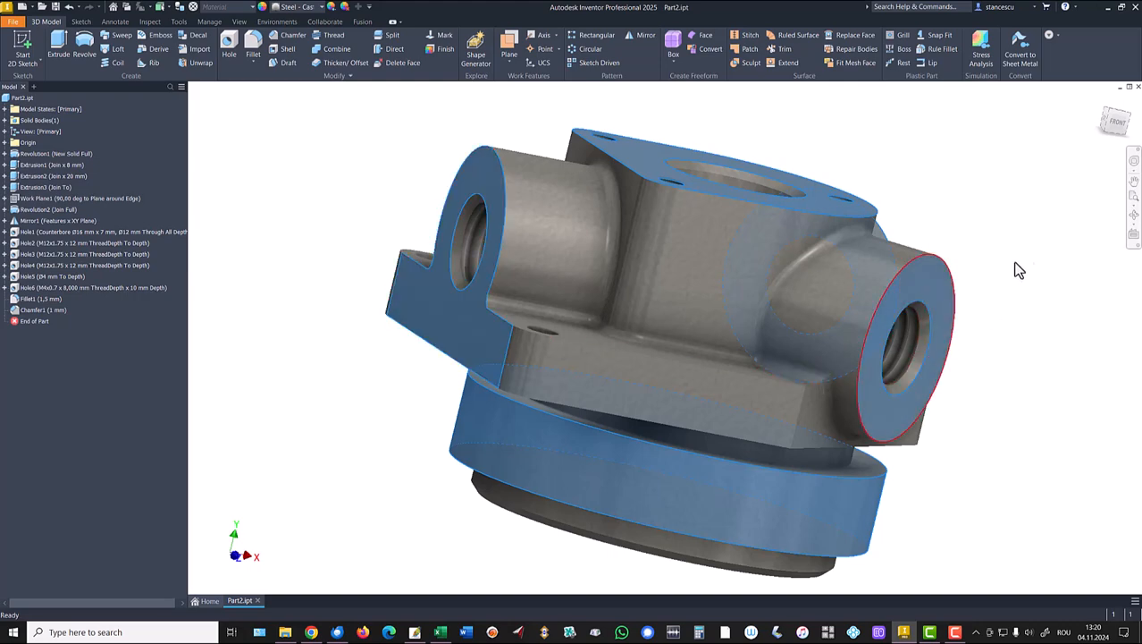
{"action": "middle_click_drag", "start_coordinate": [1038, 222], "coordinate": [564, 289], "text": "shift"}
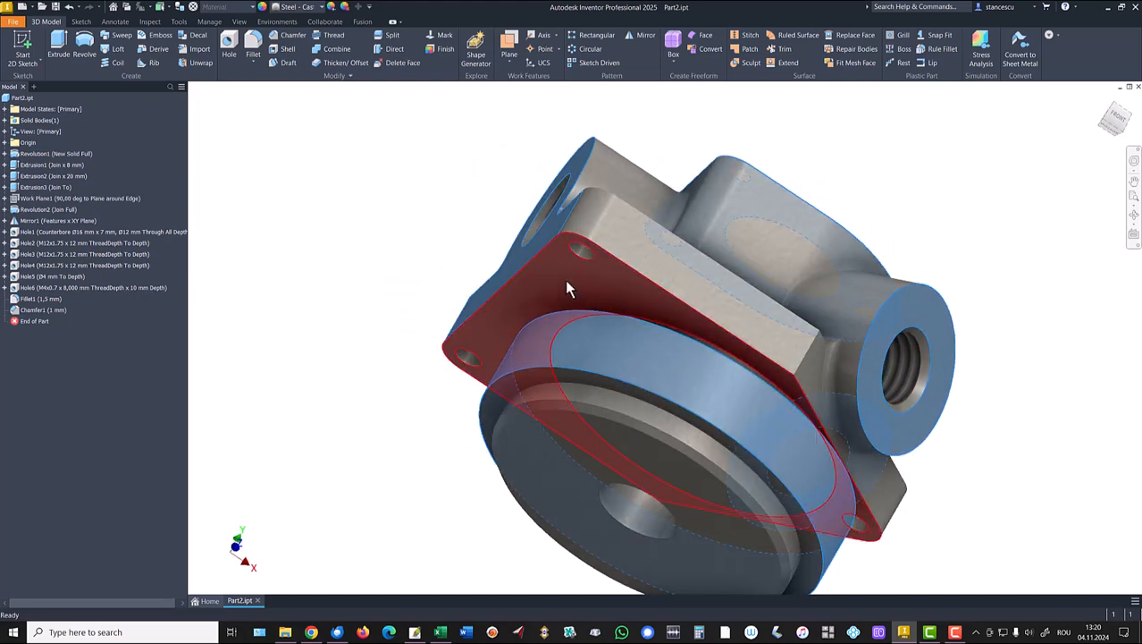
{"action": "left_click", "coordinate": [533, 472], "text": "ctrl"}
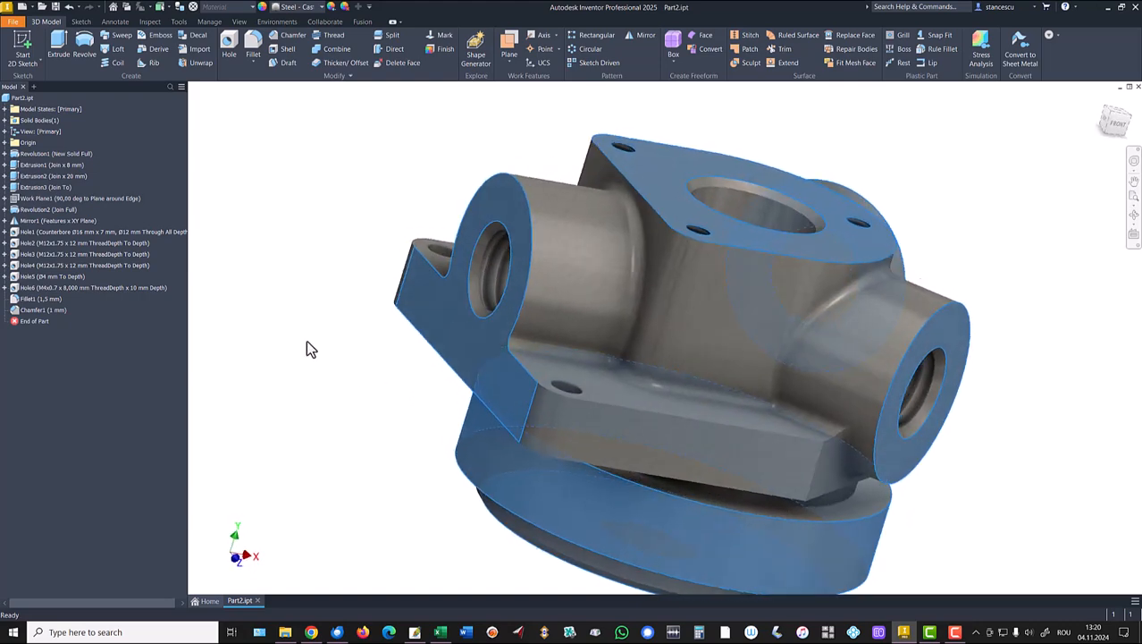
{"action": "left_click", "coordinate": [312, 8]}
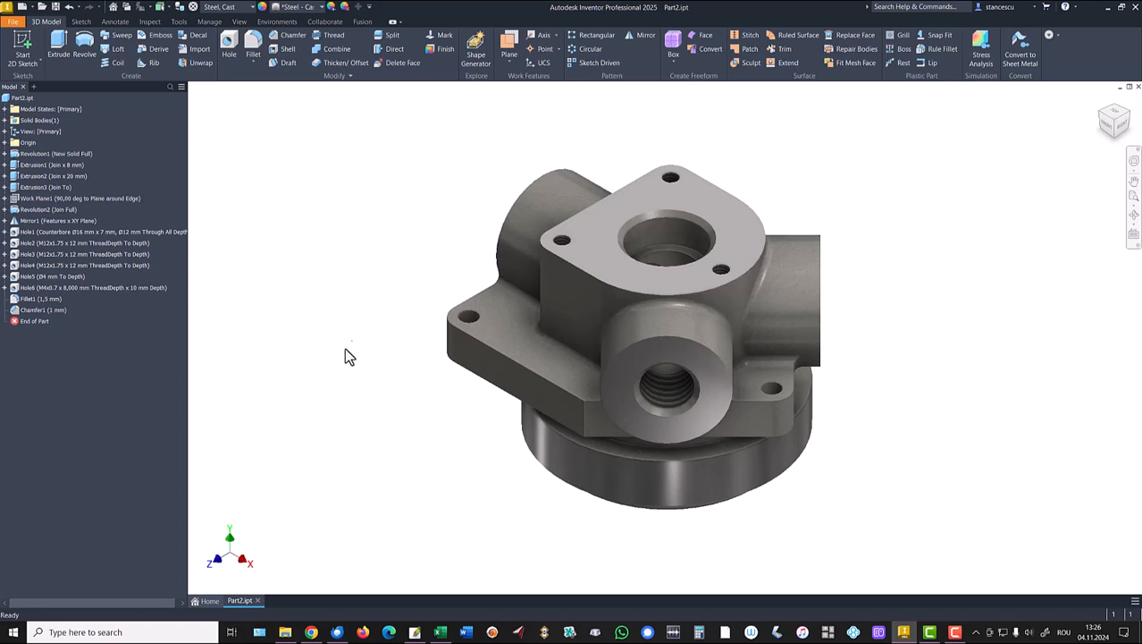
Switch the scene lighting from One Light to Default Lights and return to the home view.
{"action": "left_click", "coordinate": [240, 22]}
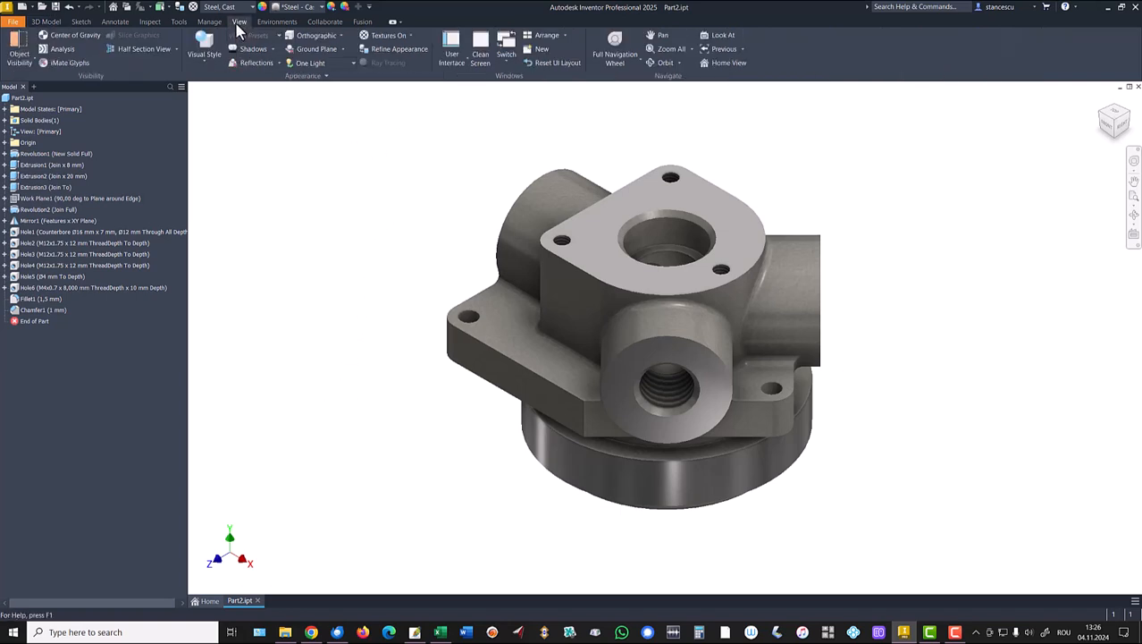
{"action": "left_click", "coordinate": [353, 64]}
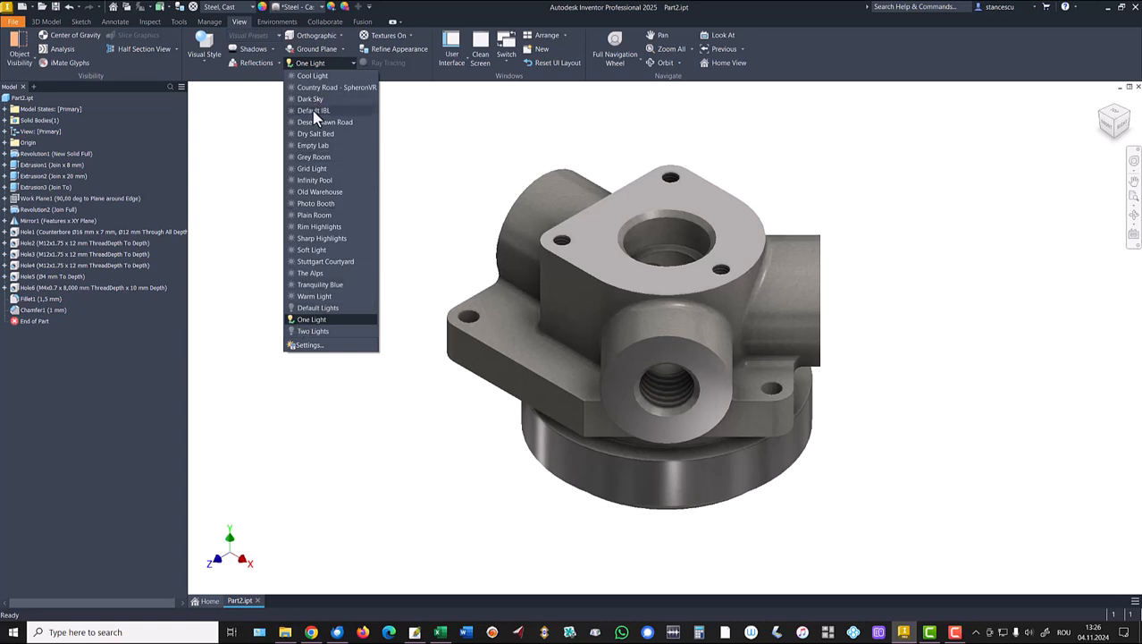
{"action": "left_click", "coordinate": [325, 309]}
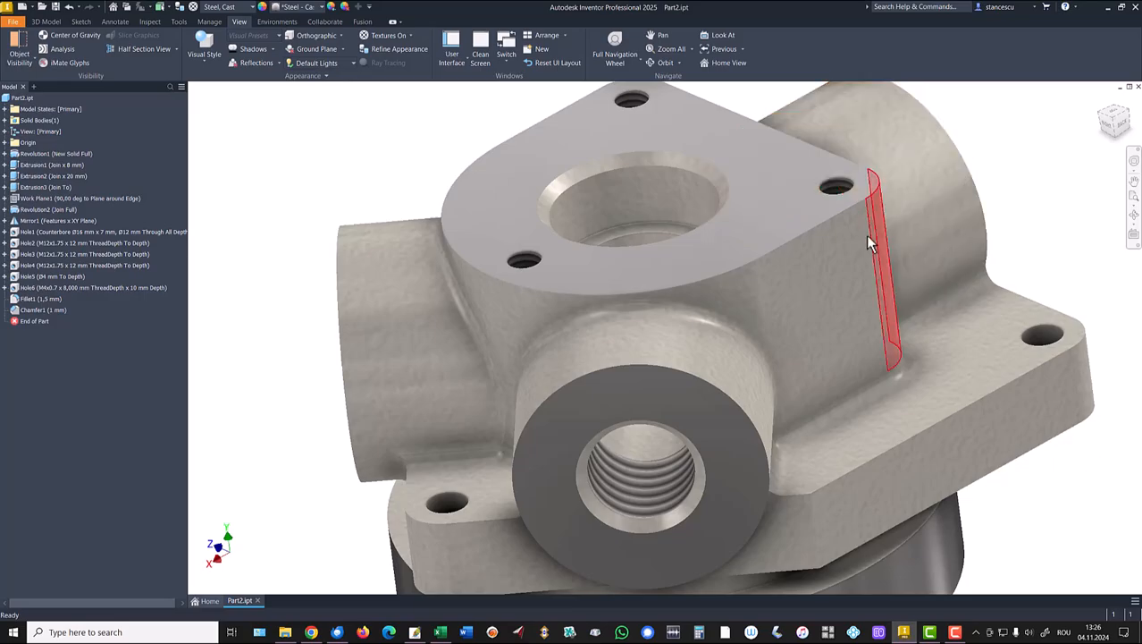
{"action": "key", "text": "F6"}
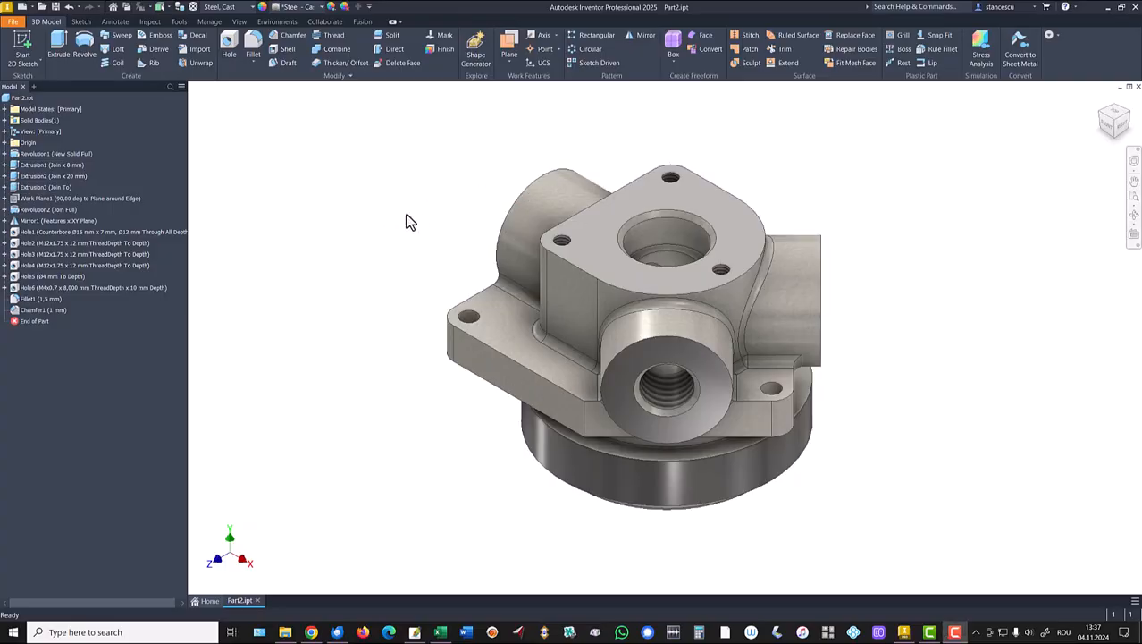
Select the fillet edge and boss arc edge, then clear the selection and return home.
{"action": "scroll", "coordinate": [526, 336], "scroll_direction": "down", "scroll_amount": 1}
{"action": "scroll", "coordinate": [523, 327], "scroll_direction": "down", "scroll_amount": 5}
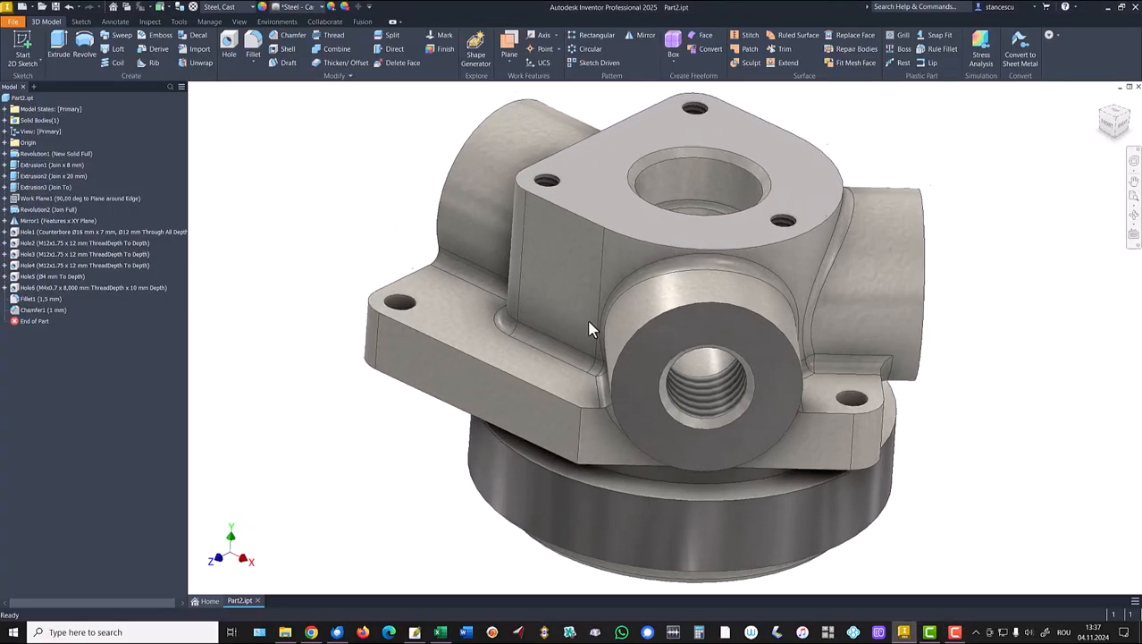
{"action": "left_click", "coordinate": [644, 234]}
{"action": "left_click", "coordinate": [729, 246]}
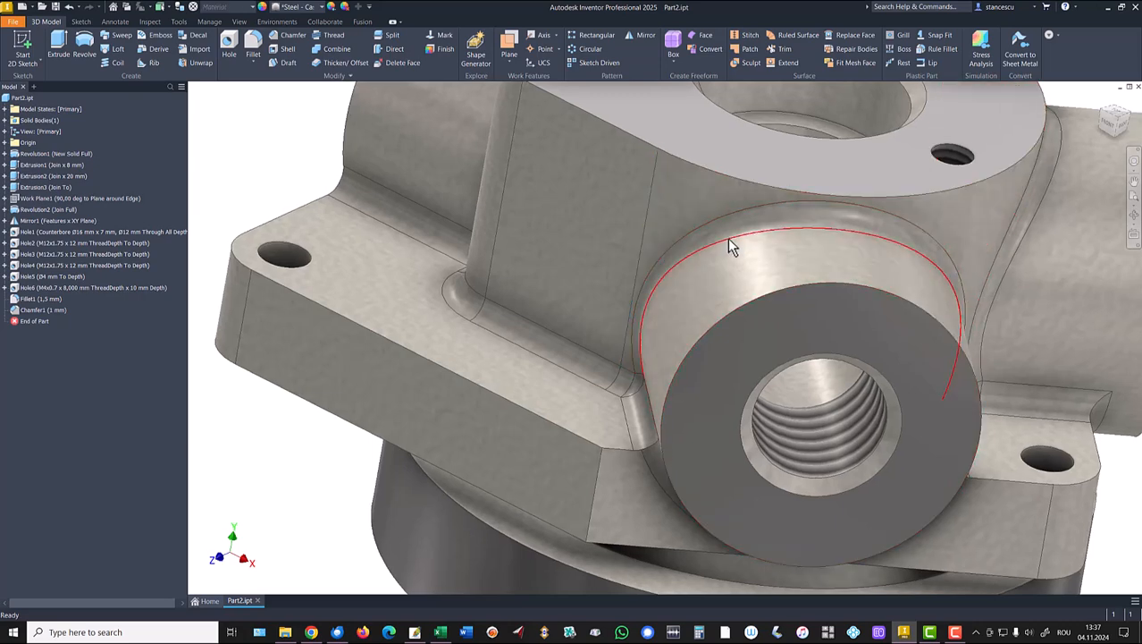
{"action": "scroll", "coordinate": [573, 282], "scroll_direction": "up", "scroll_amount": 5}
{"action": "left_click", "coordinate": [360, 181]}
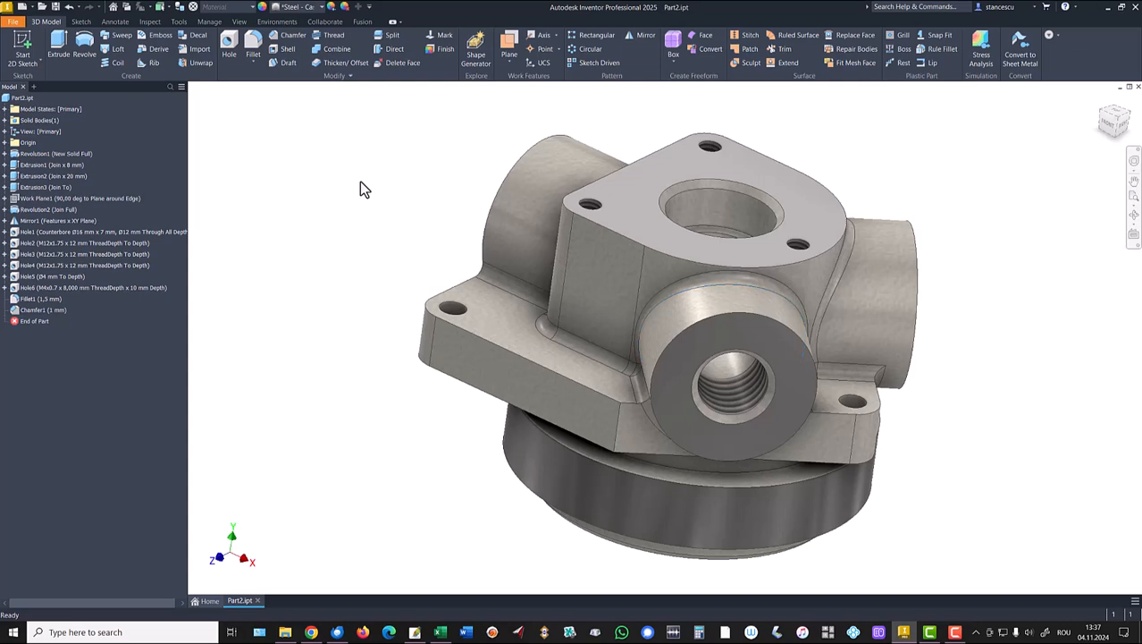
{"action": "key", "text": "F6"}
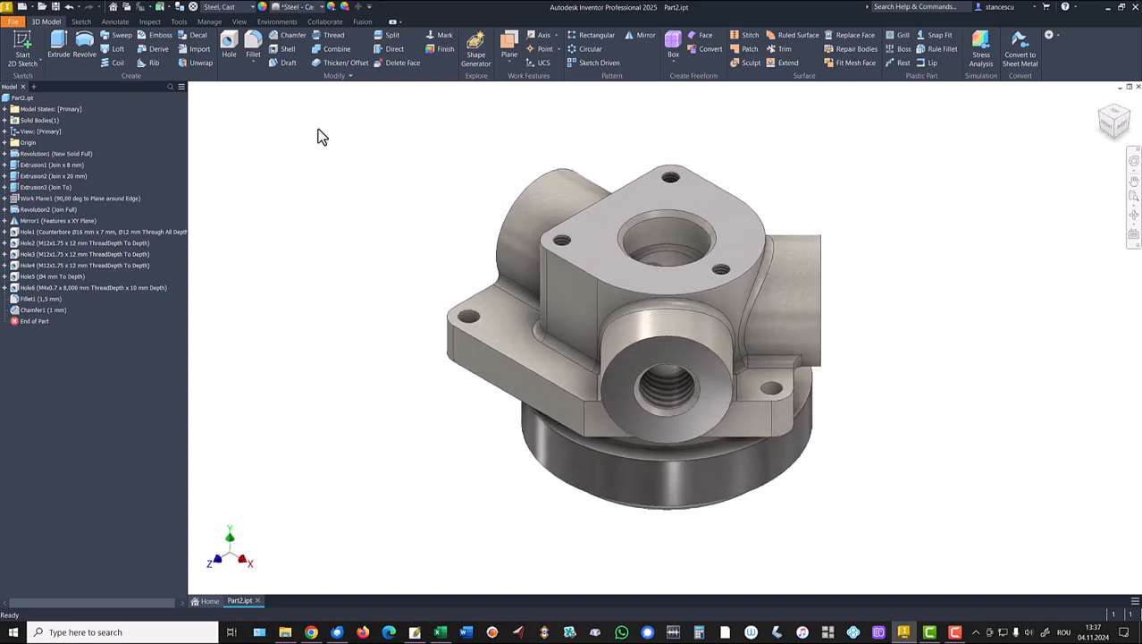
Switch the display to the Shaded visual style.
{"action": "left_click", "coordinate": [239, 21]}
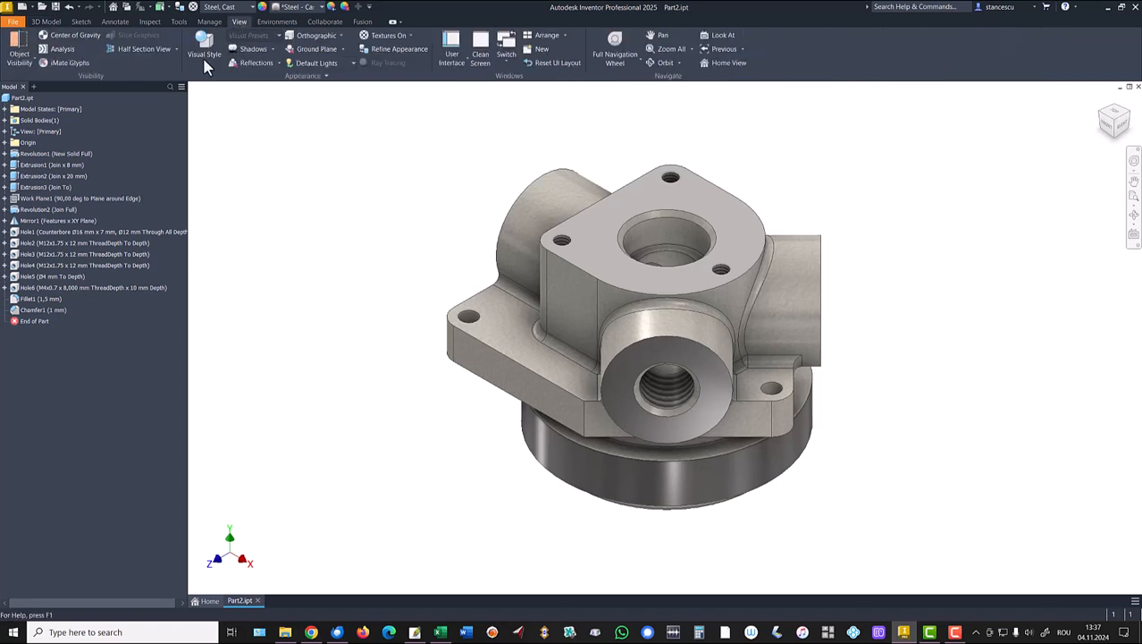
{"action": "left_click", "coordinate": [205, 62]}
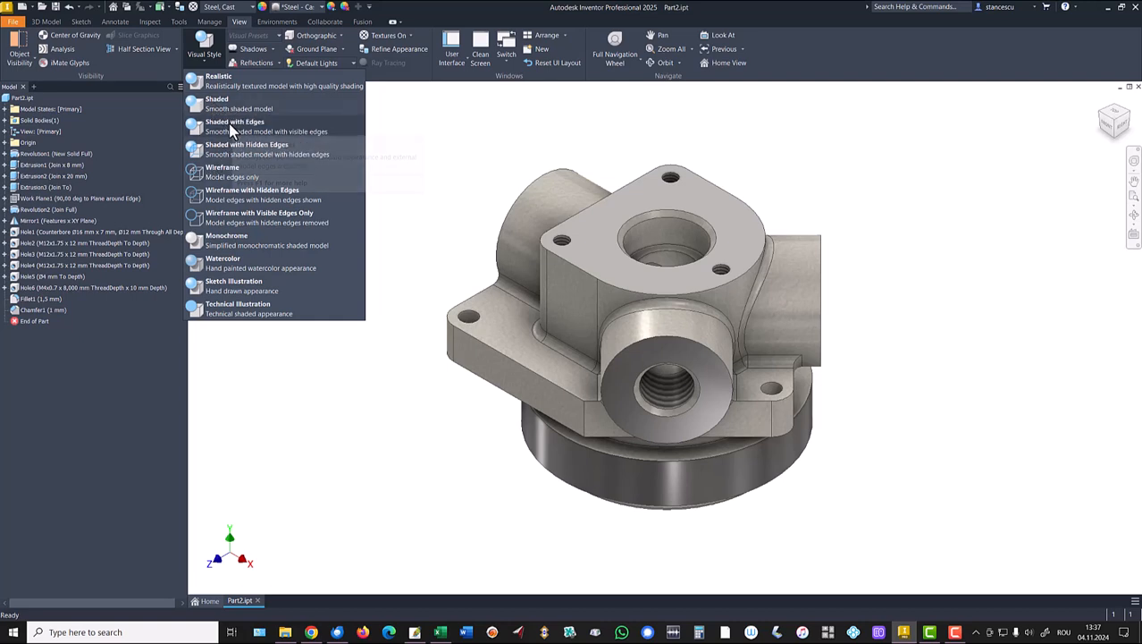
{"action": "left_click", "coordinate": [223, 105]}
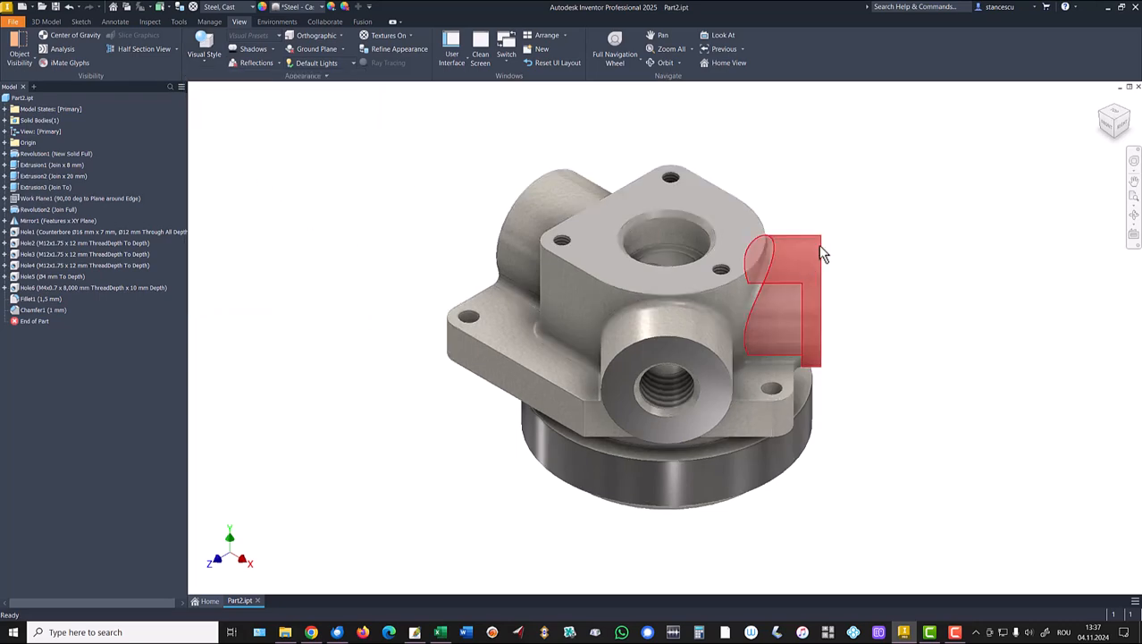
{"action": "scroll", "coordinate": [613, 327], "scroll_direction": "up", "scroll_amount": 5}
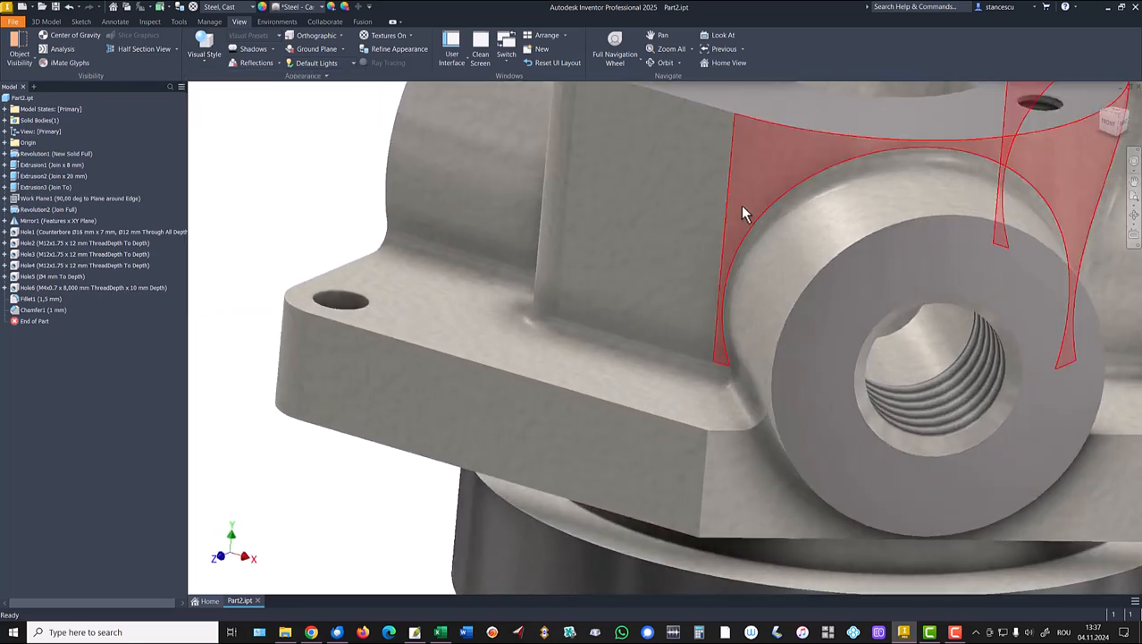
{"action": "scroll", "coordinate": [492, 215], "scroll_direction": "down", "scroll_amount": 5}
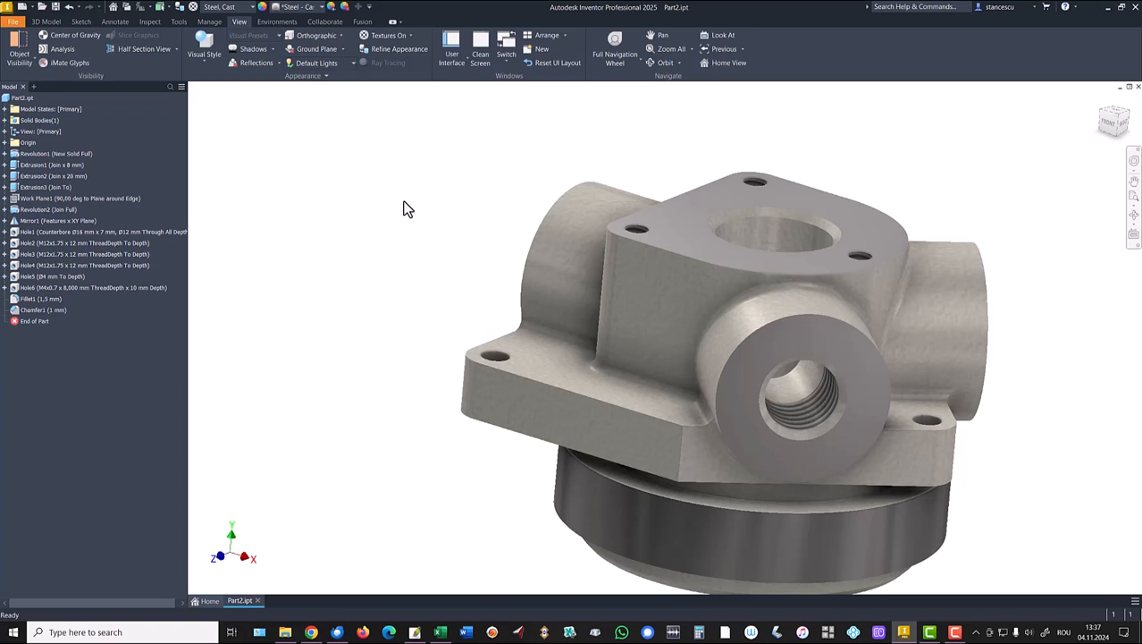
{"action": "scroll", "coordinate": [404, 209], "scroll_direction": "down", "scroll_amount": 3}
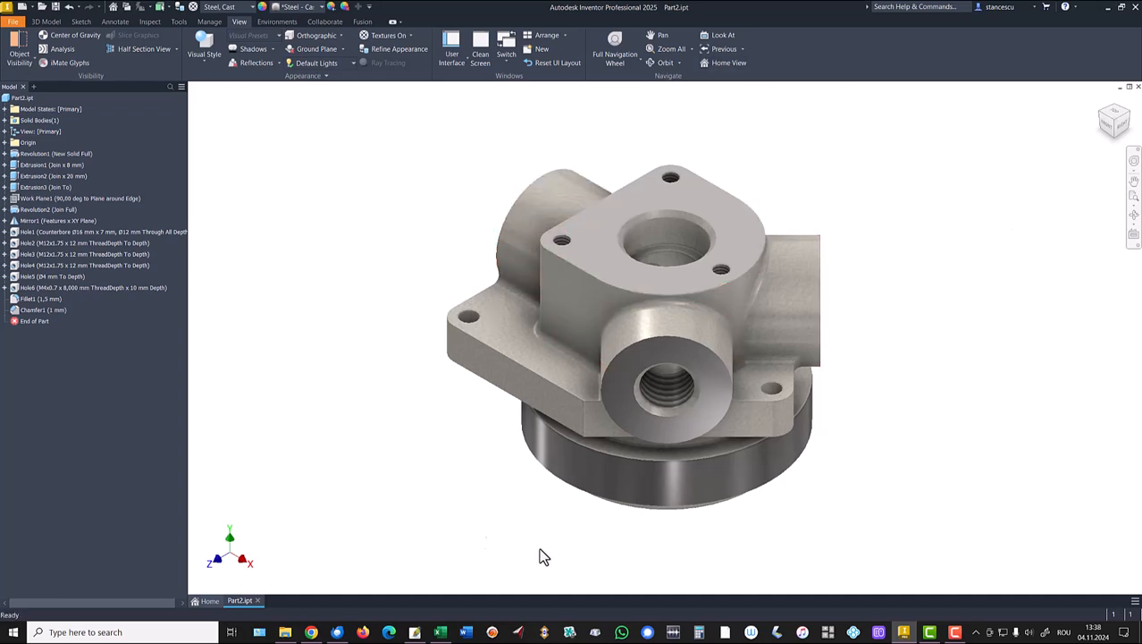
In Part2's Document Settings, set the display appearance Visual Style to Shaded and close.
{"action": "left_click", "coordinate": [179, 22]}
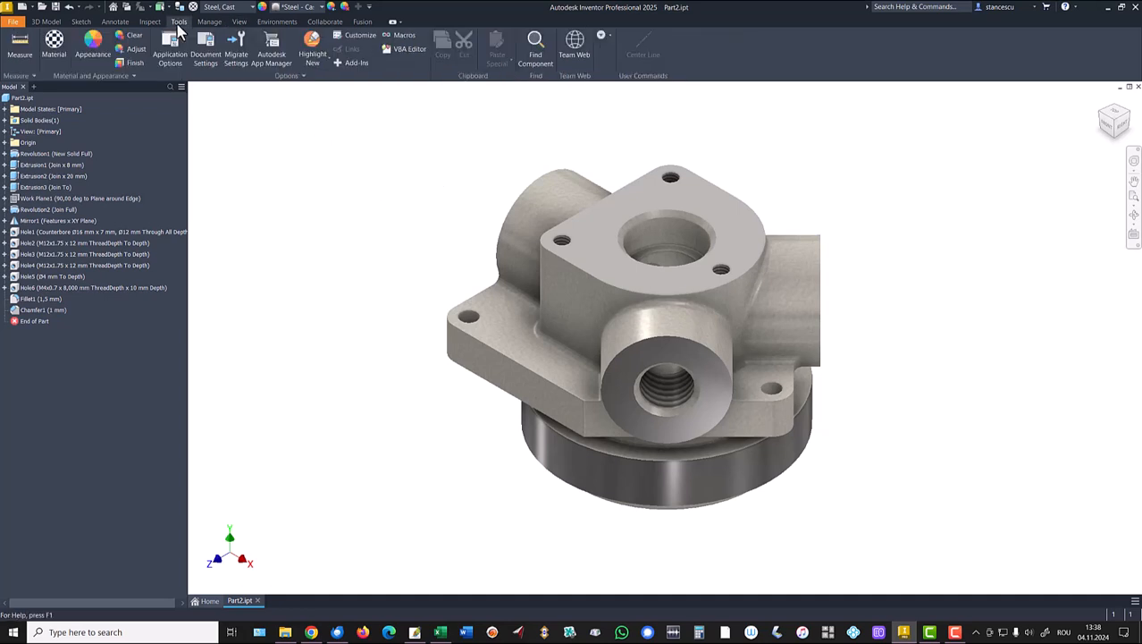
{"action": "left_click", "coordinate": [206, 54]}
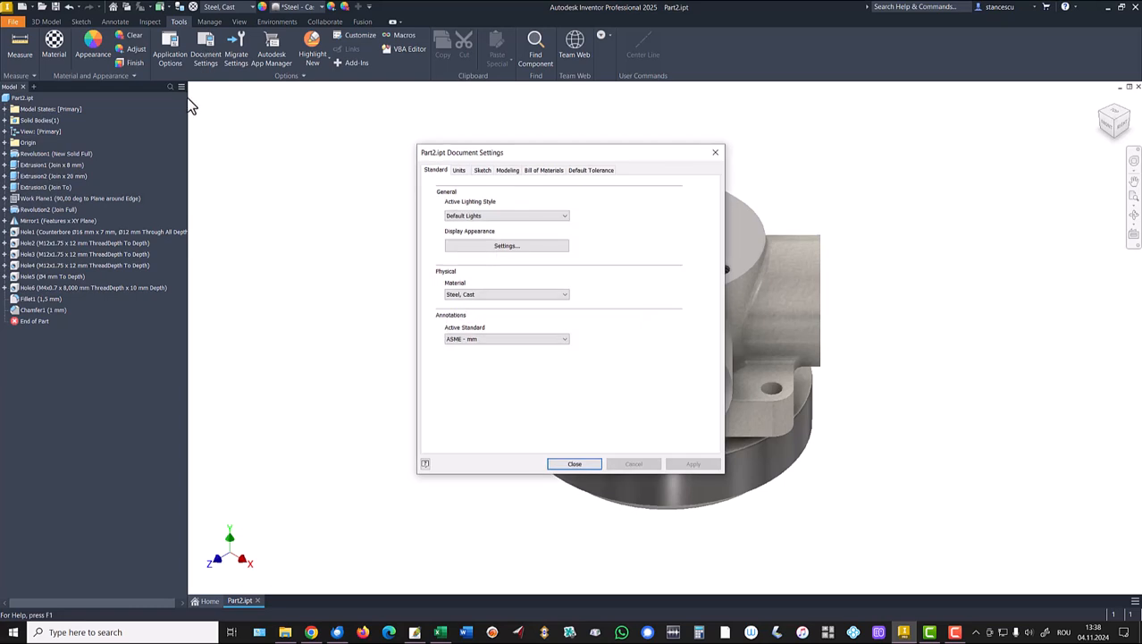
{"action": "left_click", "coordinate": [465, 252]}
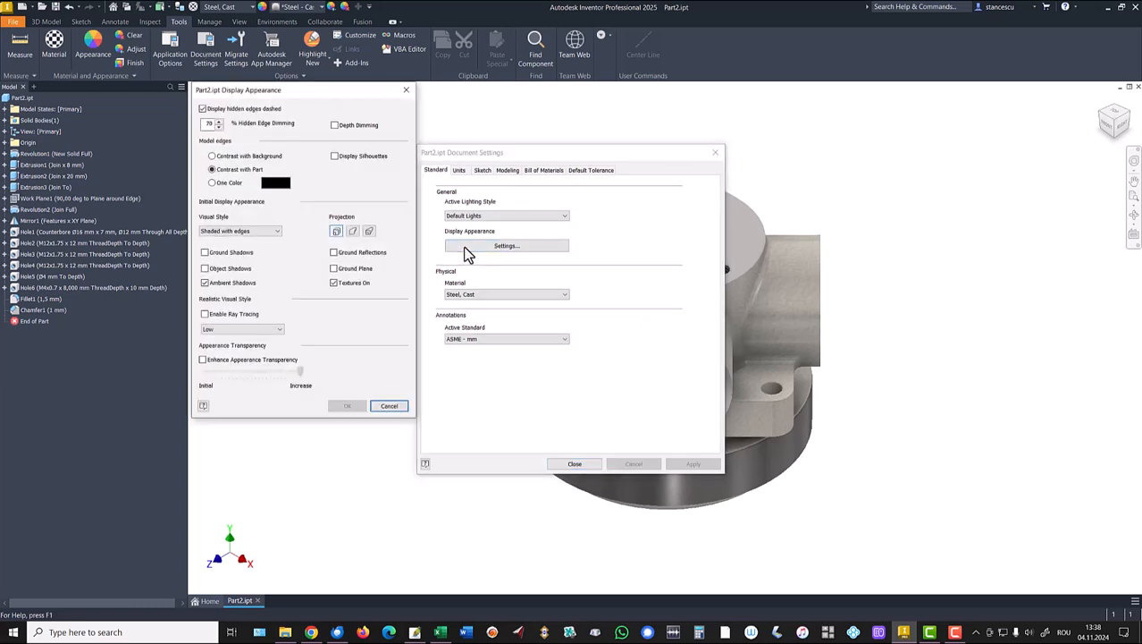
{"action": "left_click", "coordinate": [272, 232]}
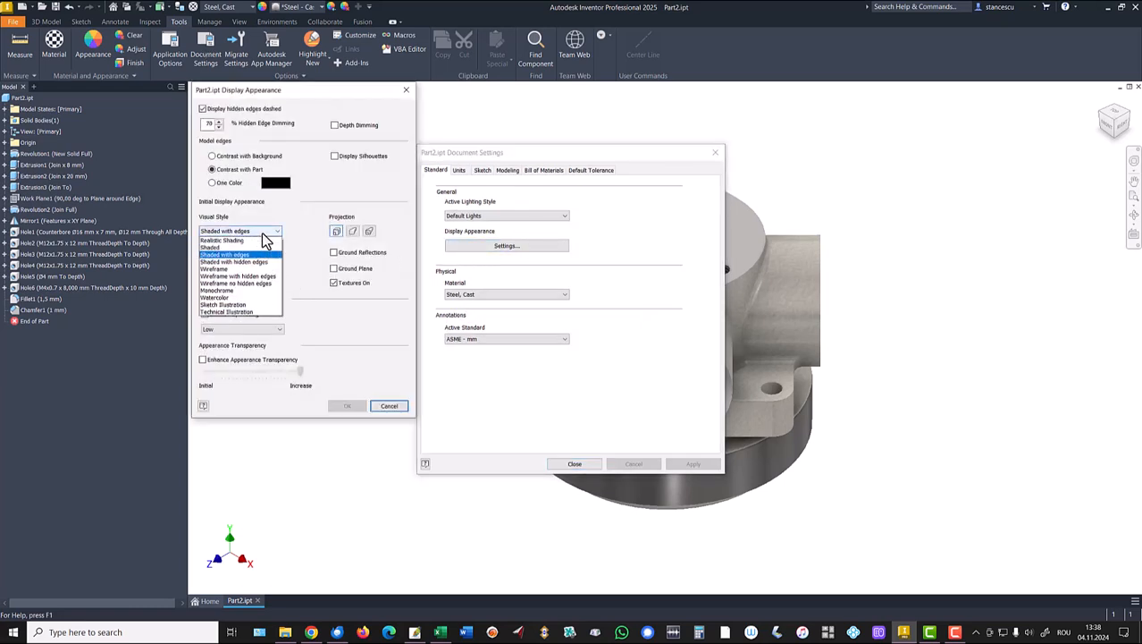
{"action": "left_click", "coordinate": [215, 249]}
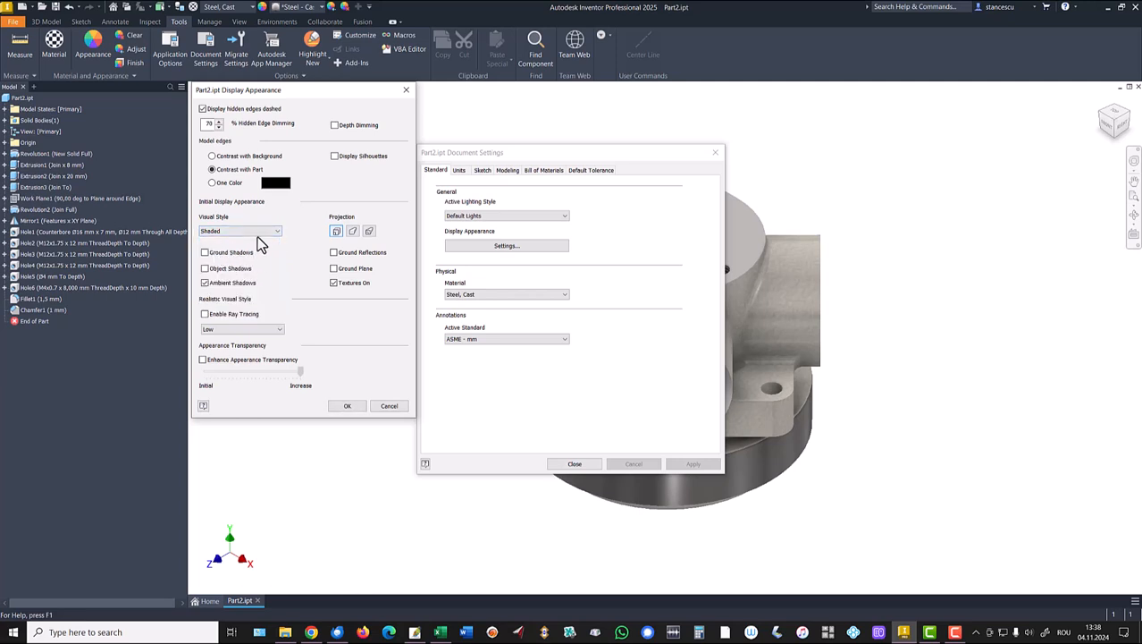
{"action": "left_click", "coordinate": [258, 231]}
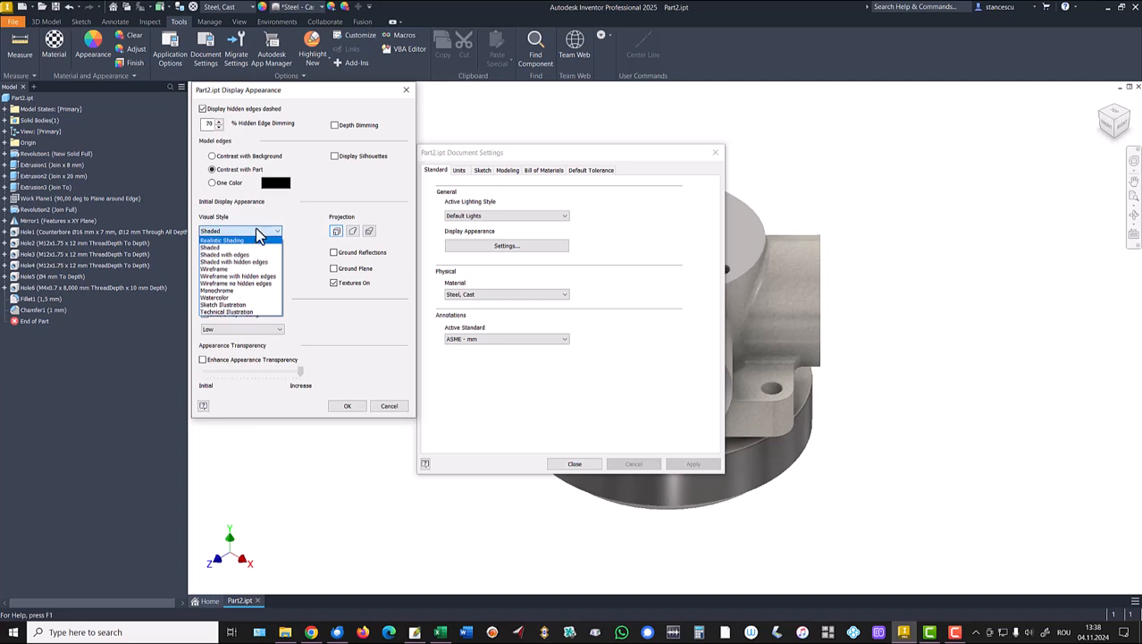
{"action": "left_click", "coordinate": [257, 233]}
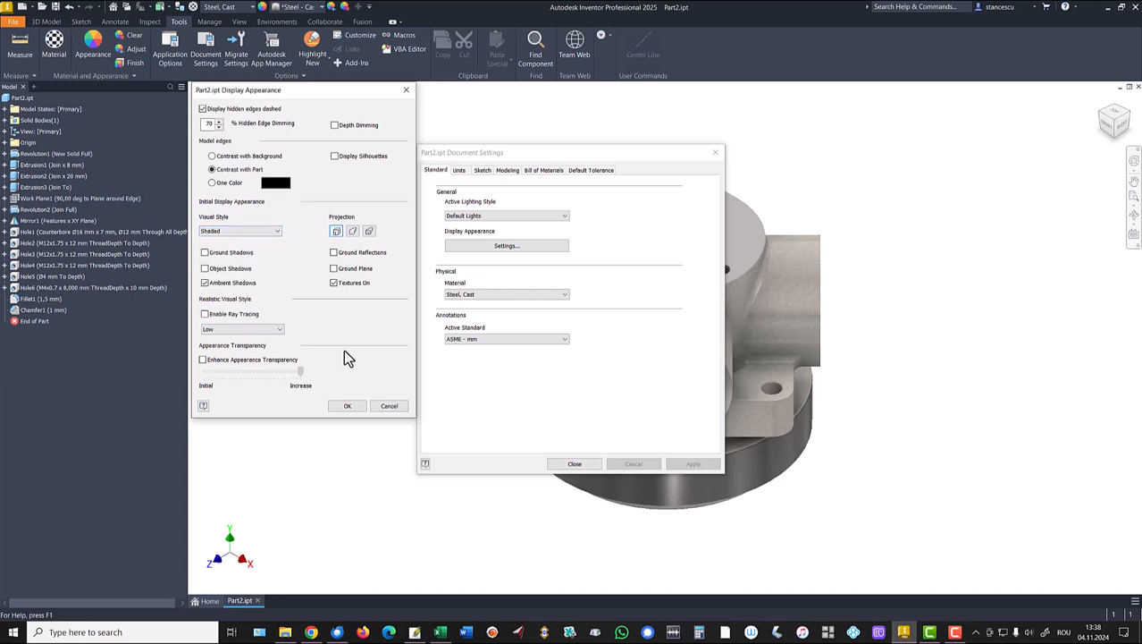
{"action": "left_click", "coordinate": [346, 407]}
{"action": "left_click", "coordinate": [576, 464]}
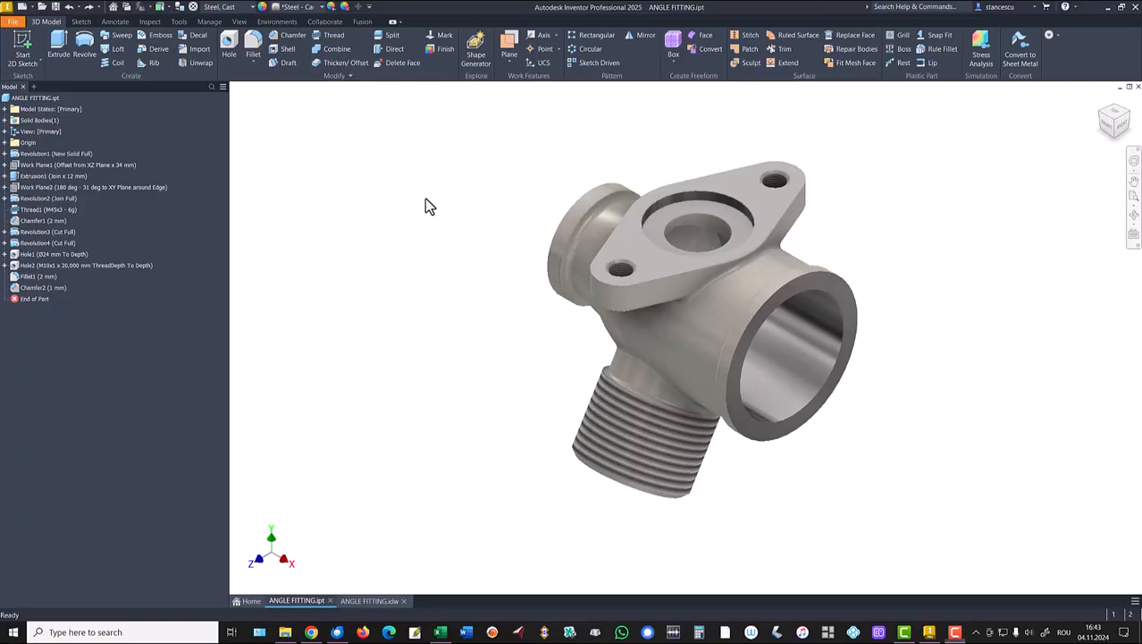
Orbit the angle fitting, return to its home view, then switch to the ANGLE FITTING.idw drawing.
{"action": "left_click", "coordinate": [867, 475]}
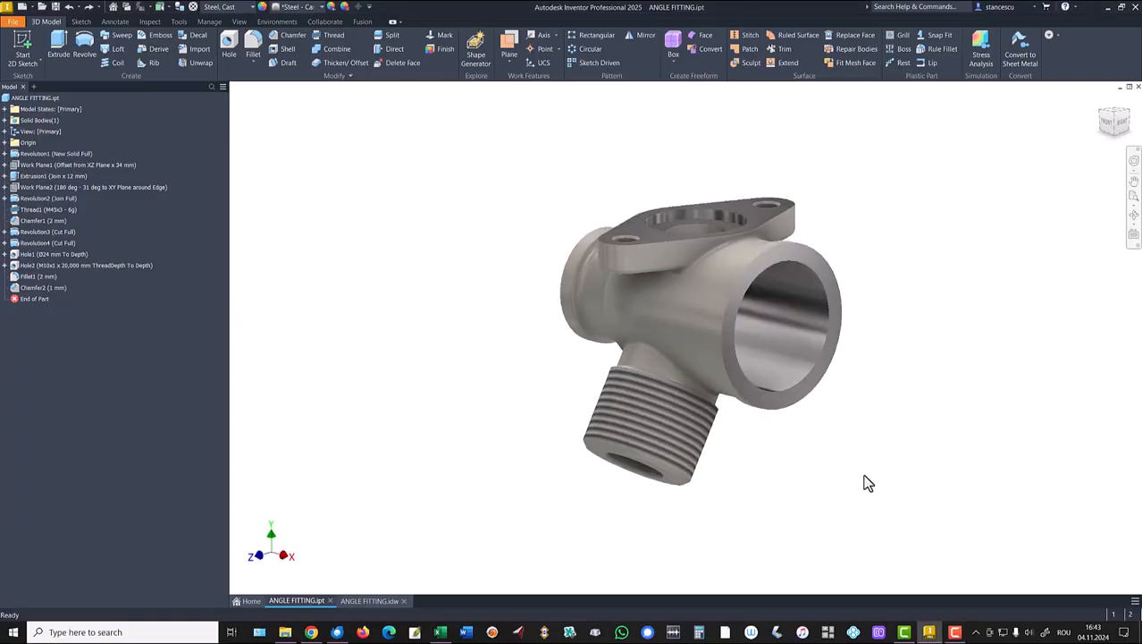
{"action": "middle_click_drag", "start_coordinate": [860, 473], "coordinate": [406, 529], "text": "shift"}
{"action": "key", "text": "F6"}
{"action": "left_click", "coordinate": [357, 605]}
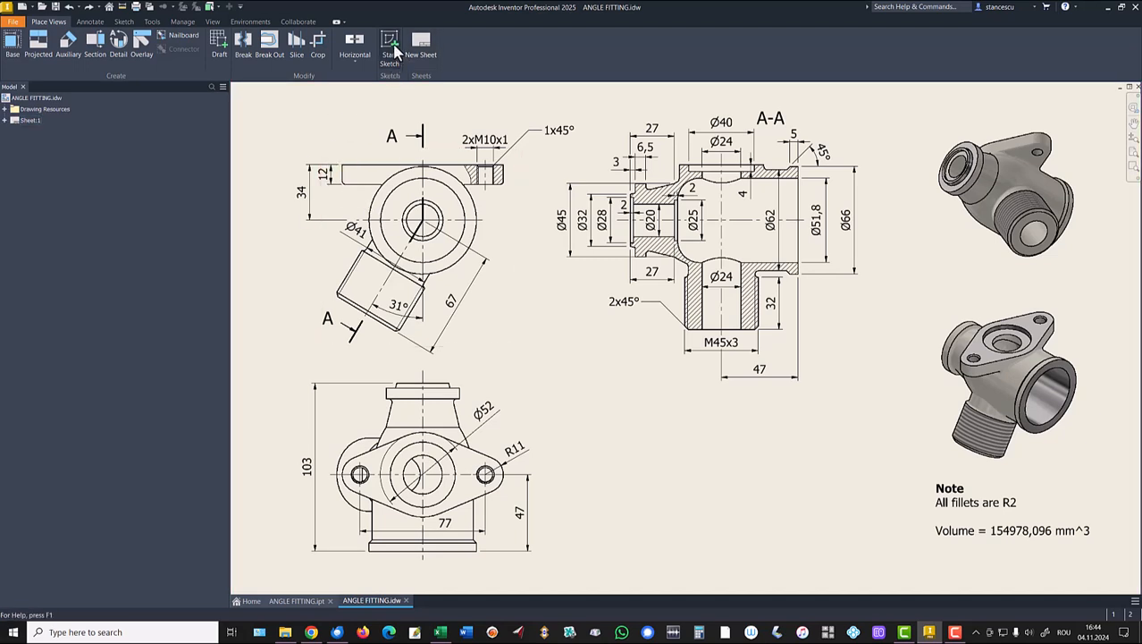
Start a new sketch on the top-left drawing view.
{"action": "left_click", "coordinate": [389, 81]}
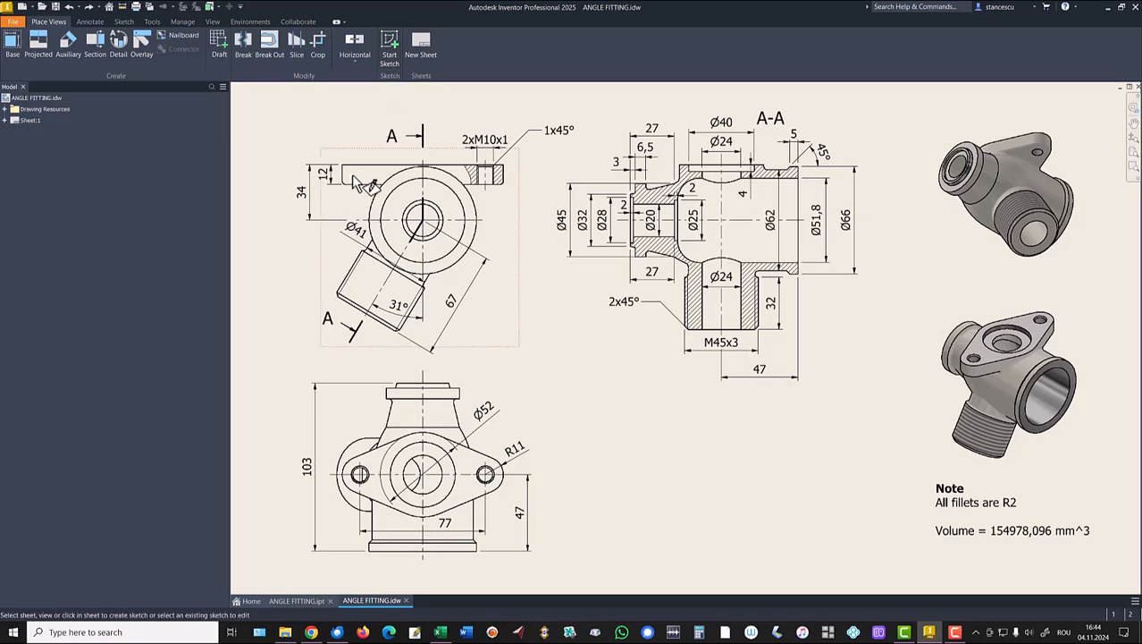
{"action": "left_click", "coordinate": [353, 204]}
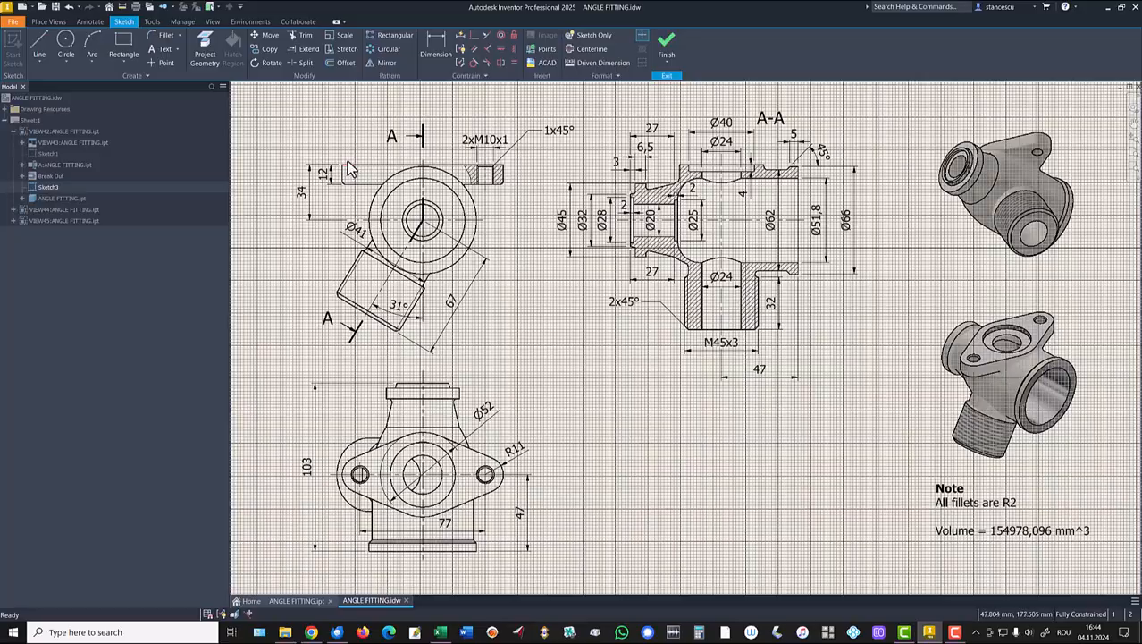
{"action": "scroll", "coordinate": [338, 173], "scroll_direction": "up", "scroll_amount": 3}
{"action": "scroll", "coordinate": [338, 173], "scroll_direction": "up", "scroll_amount": 3}
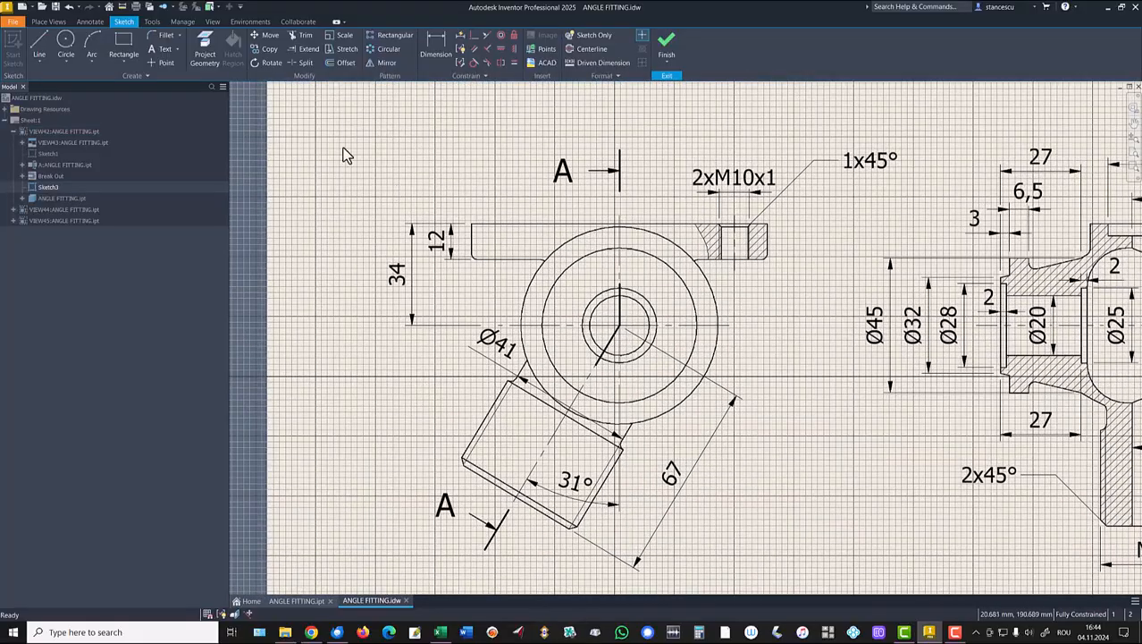
Draw a closed line polygon around the flange's left end and finish the sketch.
{"action": "left_click", "coordinate": [46, 46]}
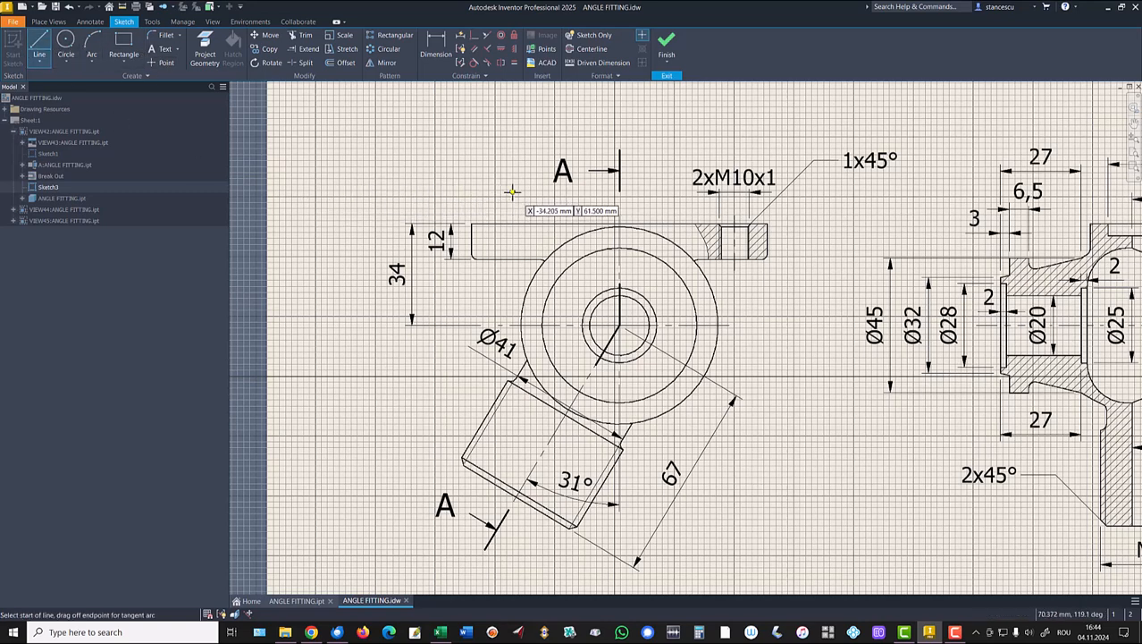
{"action": "left_click", "coordinate": [538, 238]}
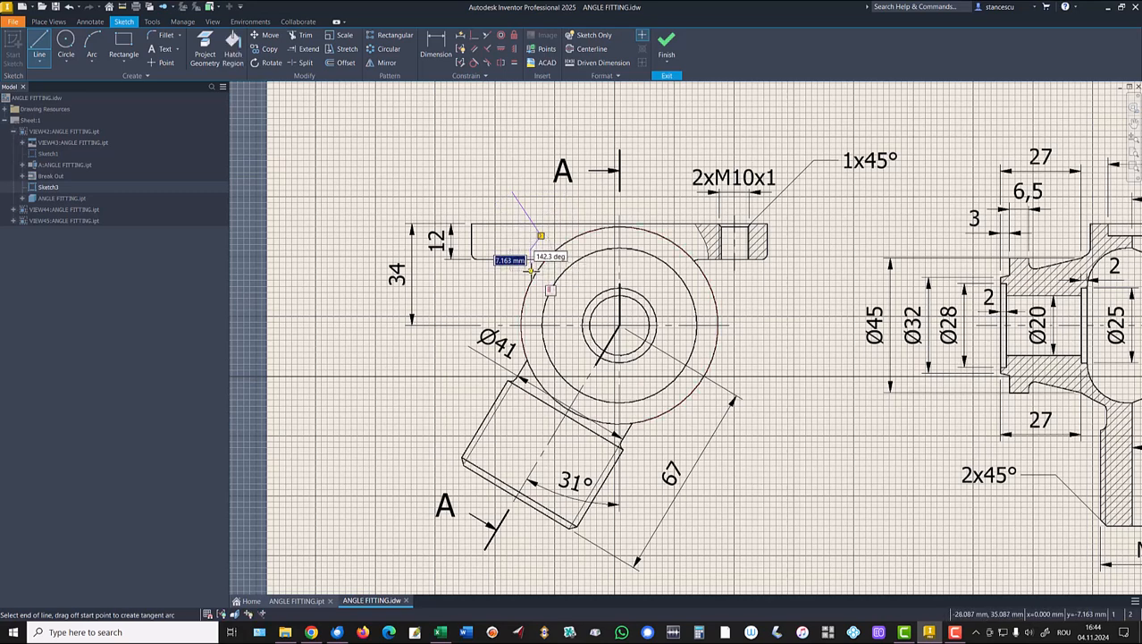
{"action": "left_click", "coordinate": [534, 271]}
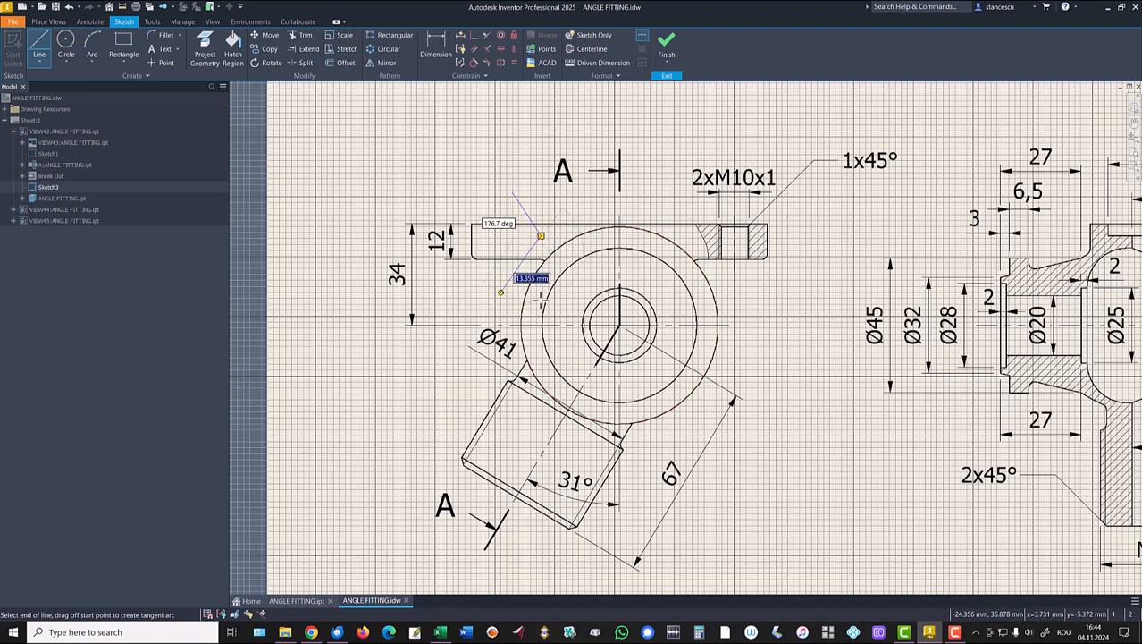
{"action": "key", "text": "ctrl"}
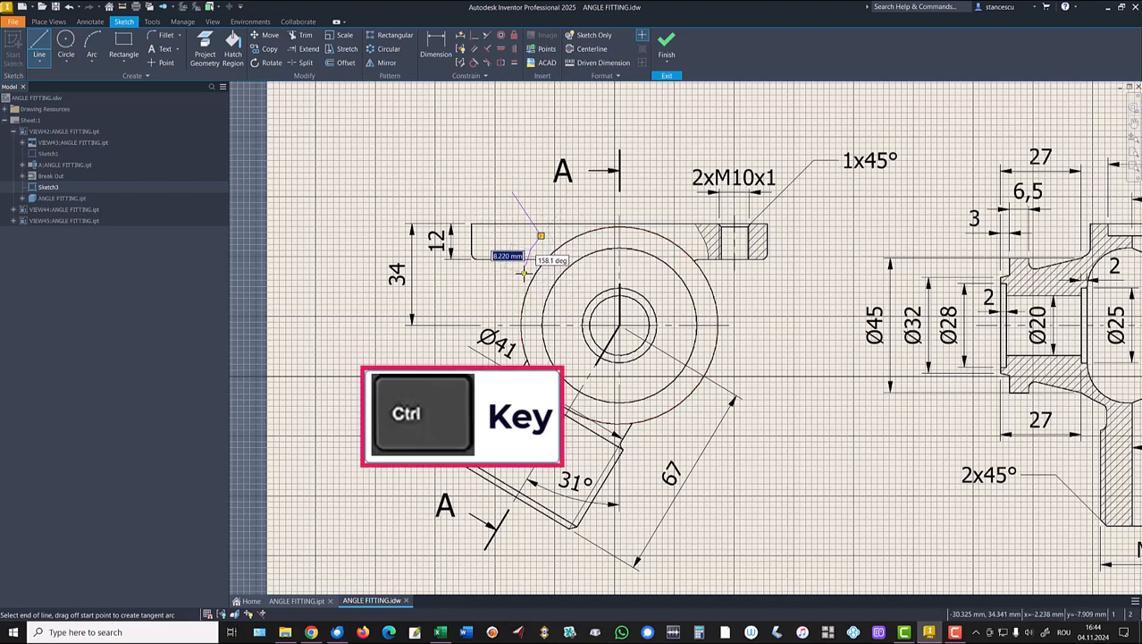
{"action": "left_click", "coordinate": [530, 250]}
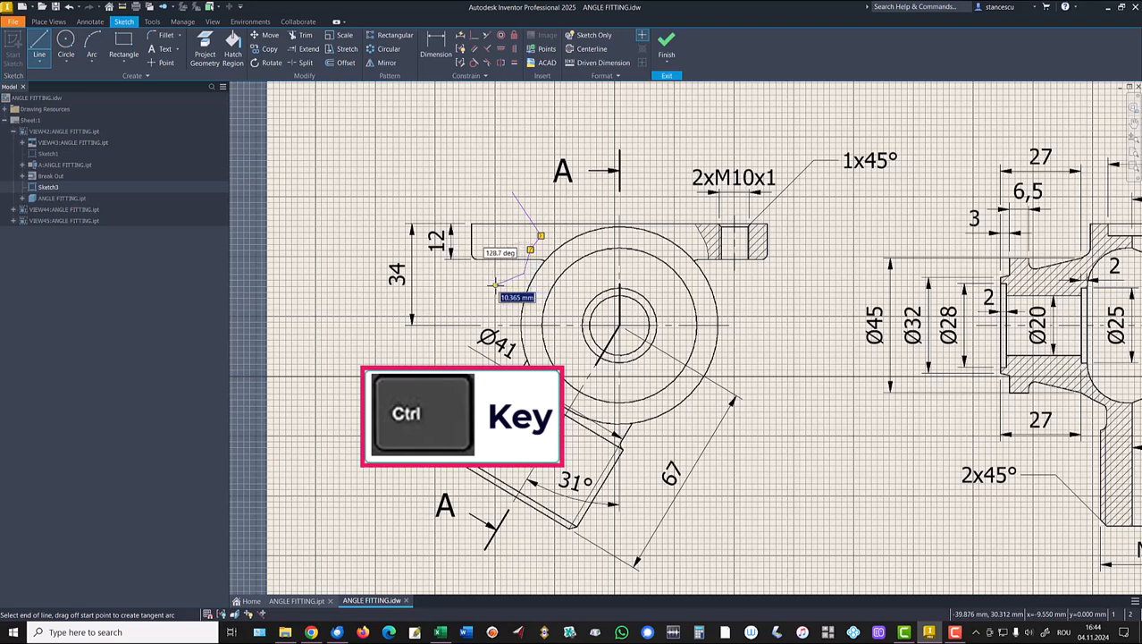
{"action": "left_click", "coordinate": [435, 267]}
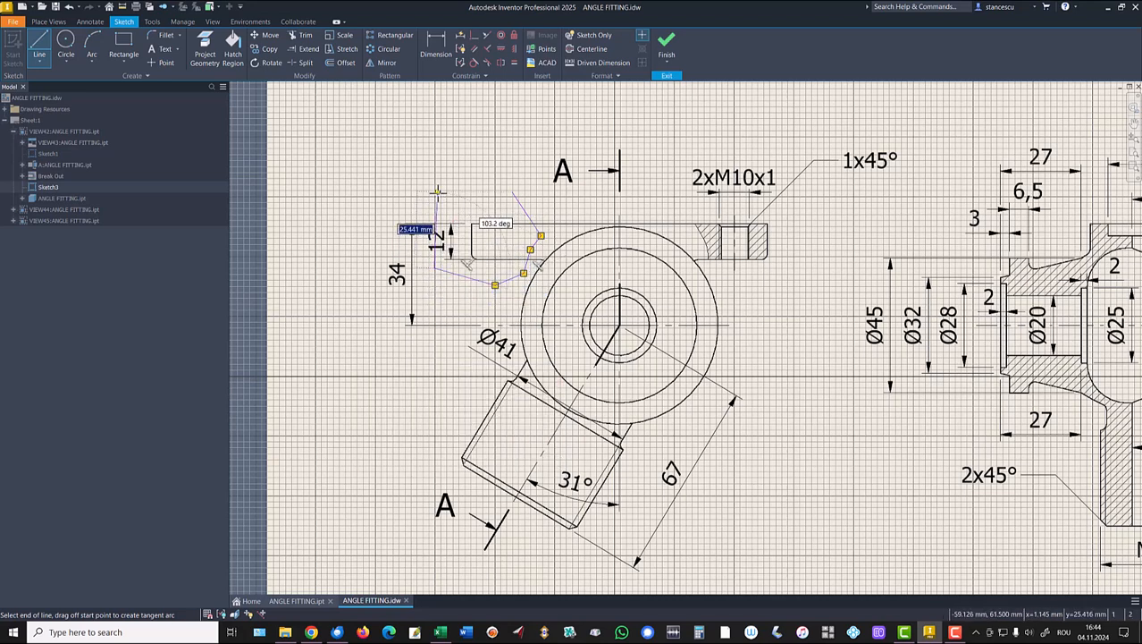
{"action": "left_click", "coordinate": [439, 202]}
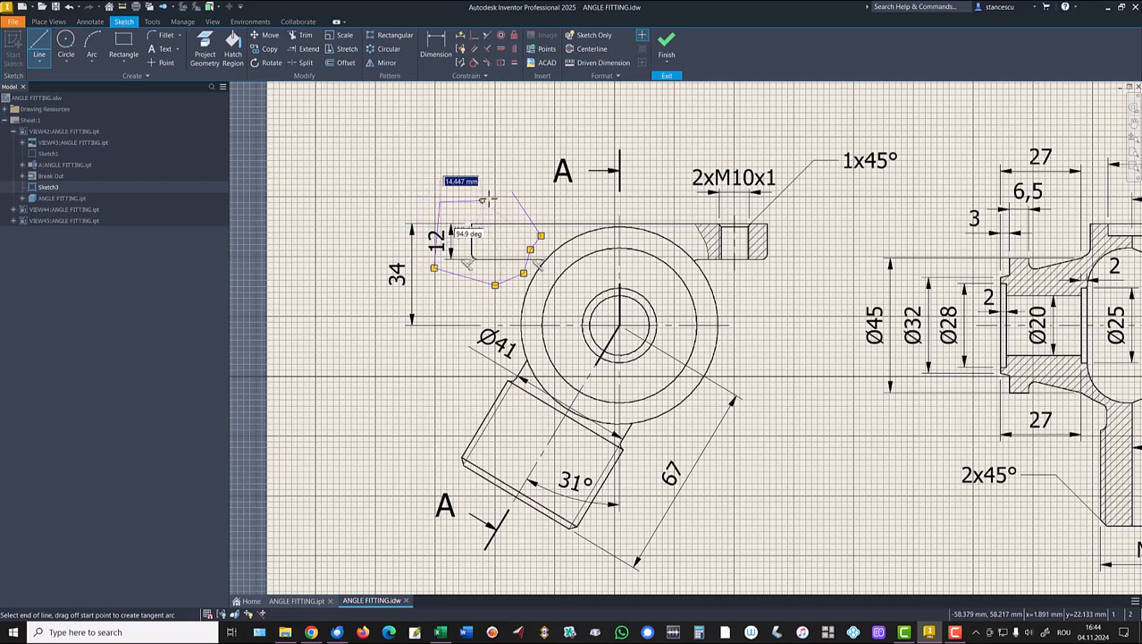
{"action": "left_click", "coordinate": [512, 191]}
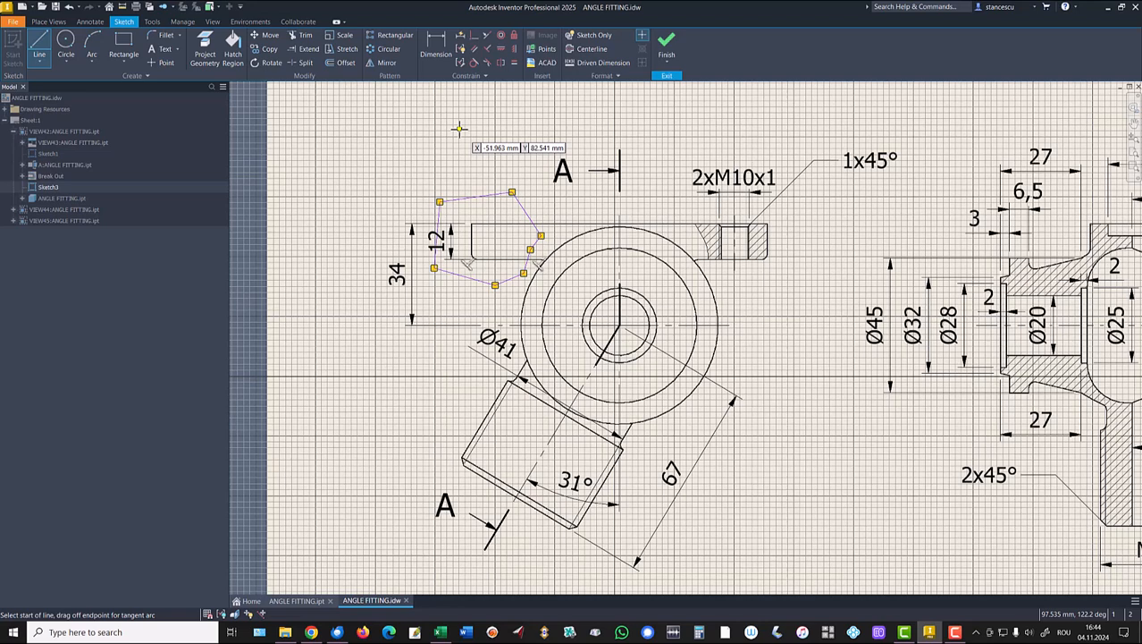
{"action": "left_click", "coordinate": [666, 43]}
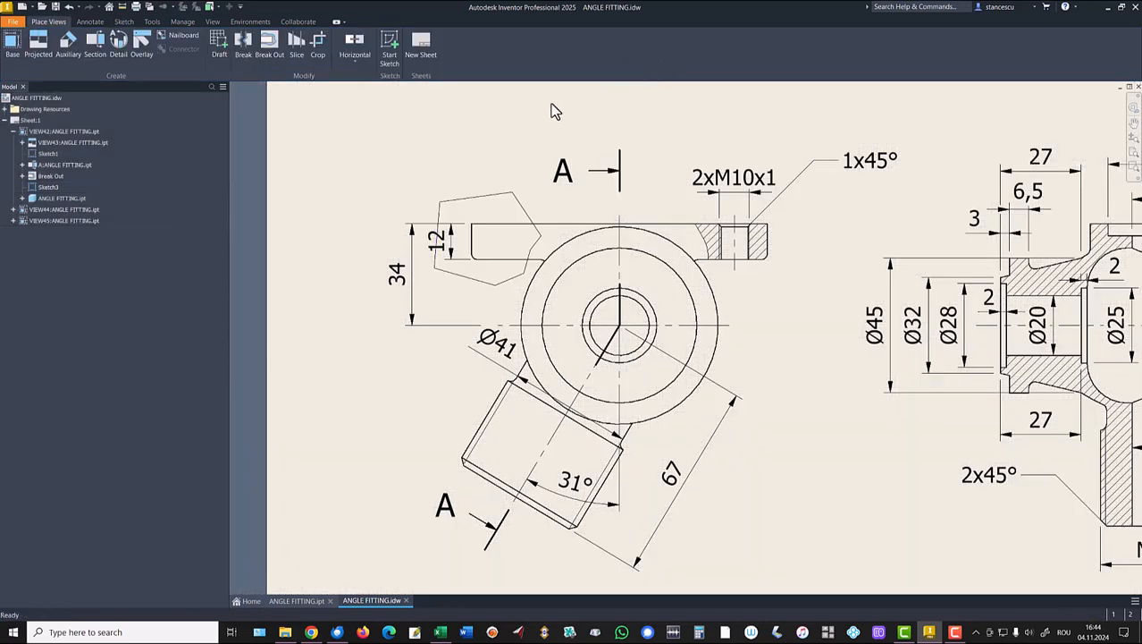
Create a Break Out on the top-left view with its depth point at the slot edge.
{"action": "left_click", "coordinate": [271, 49]}
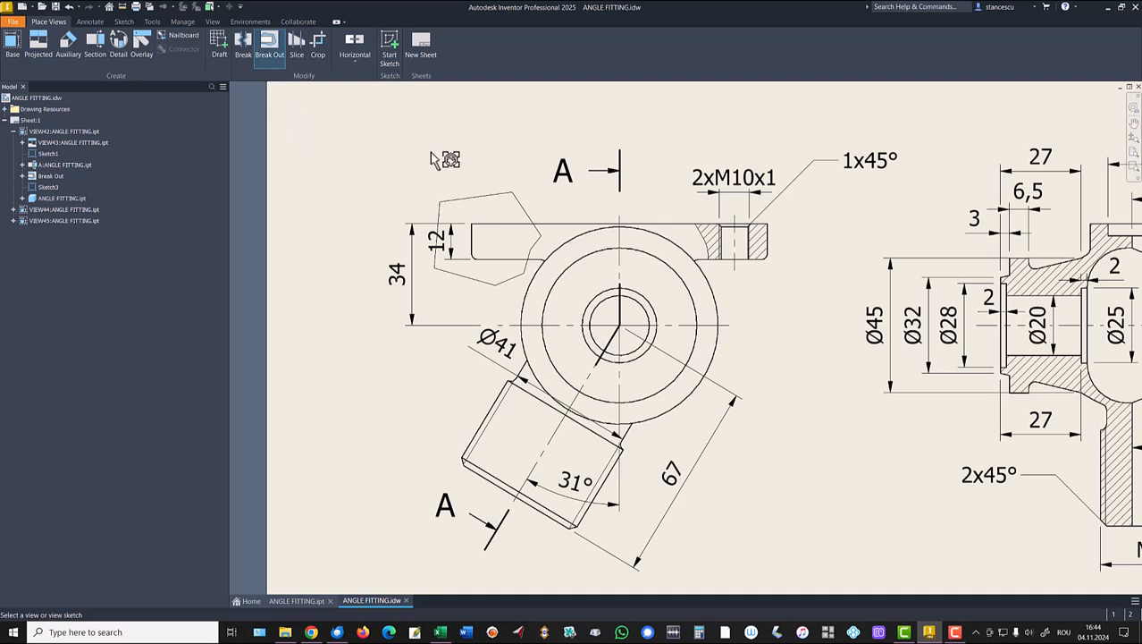
{"action": "left_click", "coordinate": [549, 211]}
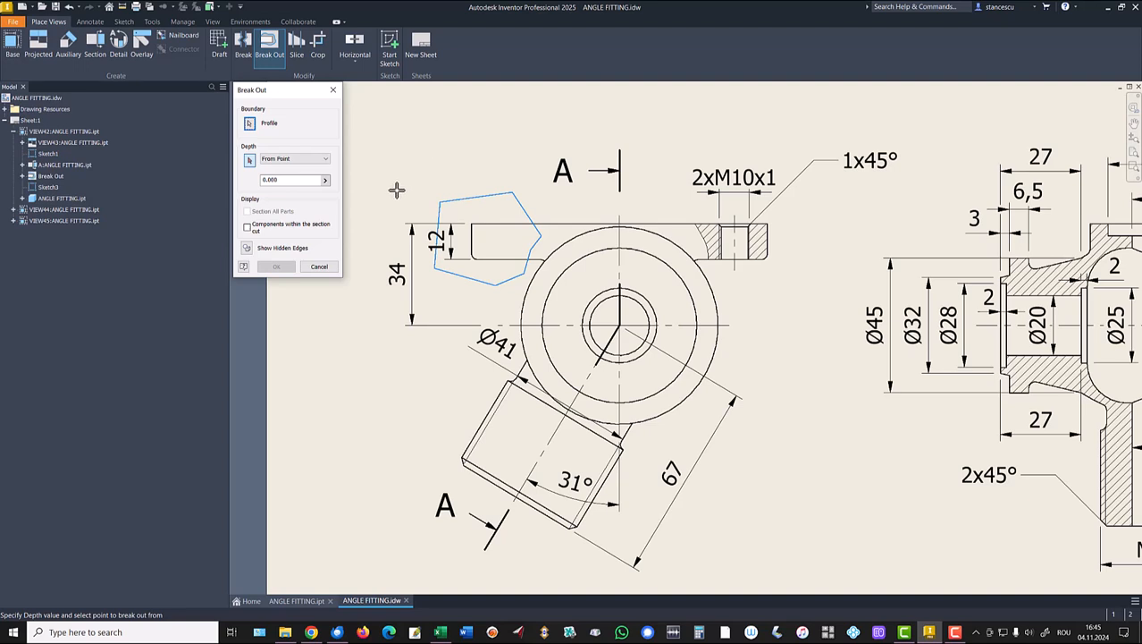
{"action": "left_click", "coordinate": [471, 223]}
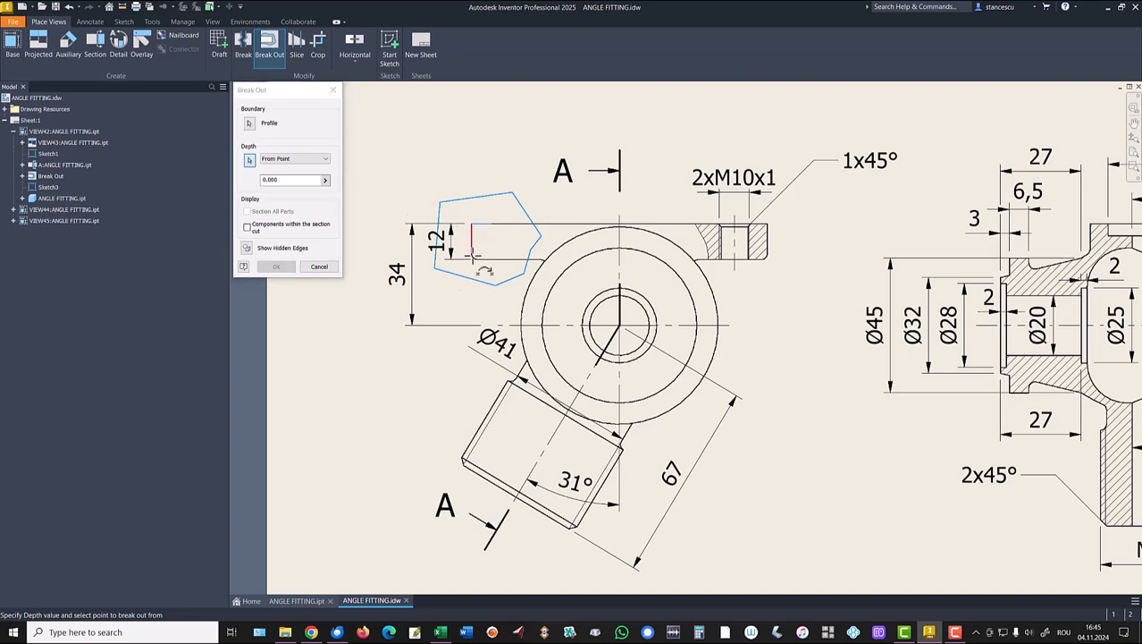
Pan around the sheet to check the views, then confirm the break-out and accept the warning.
{"action": "middle_click_drag", "start_coordinate": [438, 376], "coordinate": [517, 179]}
{"action": "scroll", "coordinate": [518, 179], "scroll_direction": "up", "scroll_amount": 3}
{"action": "mouse_move", "coordinate": [541, 358]}
{"action": "middle_mouse_down"}
{"action": "mouse_move", "coordinate": [438, 420]}
{"action": "mouse_move", "coordinate": [424, 514]}
{"action": "middle_mouse_up"}
{"action": "mouse_move", "coordinate": [439, 321]}
{"action": "middle_mouse_down"}
{"action": "mouse_move", "coordinate": [497, 449]}
{"action": "mouse_move", "coordinate": [511, 515]}
{"action": "middle_mouse_up"}
{"action": "middle_click_drag", "start_coordinate": [525, 464], "coordinate": [547, 104]}
{"action": "middle_click_drag", "start_coordinate": [530, 307], "coordinate": [543, 115]}
{"action": "mouse_move", "coordinate": [541, 379]}
{"action": "middle_mouse_down"}
{"action": "mouse_move", "coordinate": [530, 218]}
{"action": "mouse_move", "coordinate": [560, 204]}
{"action": "middle_mouse_up"}
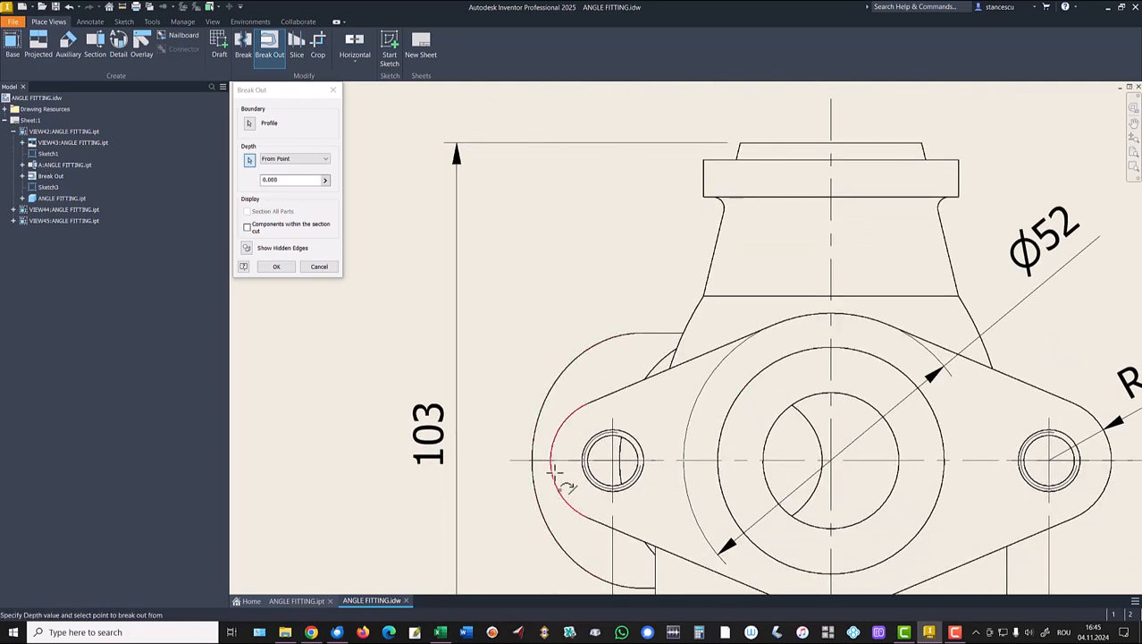
{"action": "middle_click_drag", "start_coordinate": [518, 179], "coordinate": [505, 413]}
{"action": "middle_click_drag", "start_coordinate": [490, 335], "coordinate": [517, 541]}
{"action": "middle_click_drag", "start_coordinate": [517, 354], "coordinate": [517, 446]}
{"action": "middle_click_drag", "start_coordinate": [489, 224], "coordinate": [514, 572]}
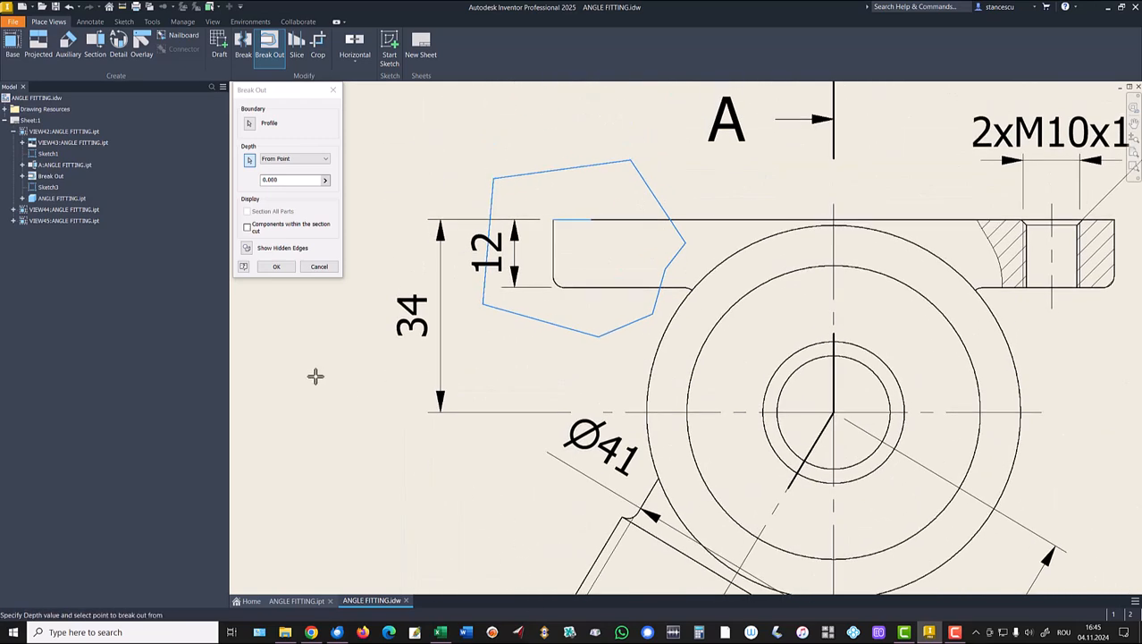
{"action": "left_click", "coordinate": [287, 268]}
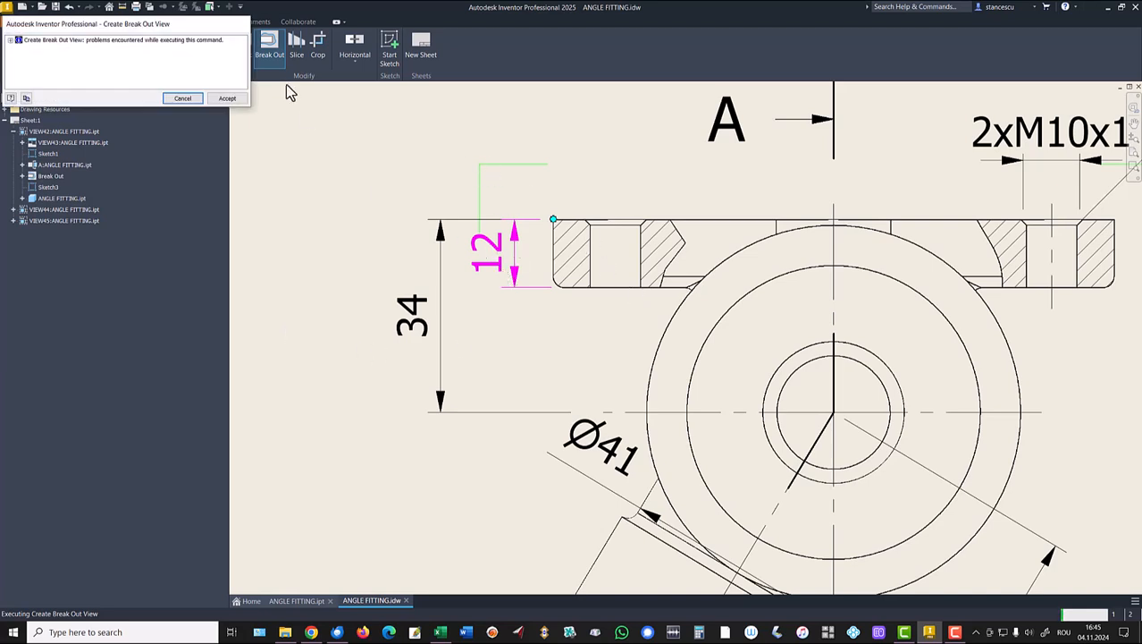
{"action": "left_click", "coordinate": [231, 97]}
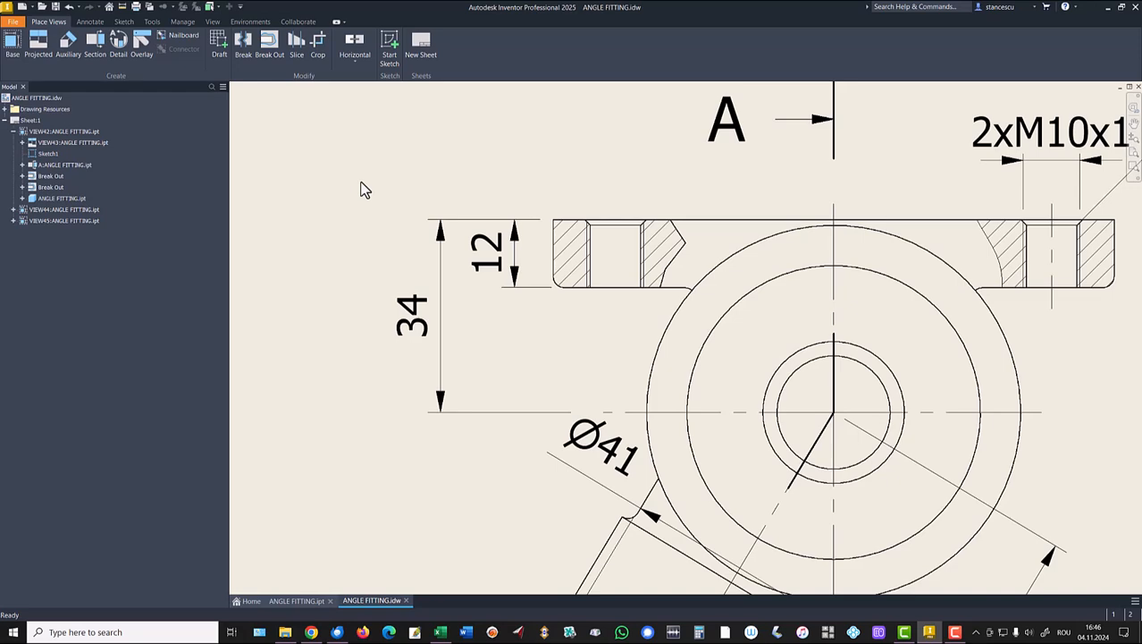
Undo the break-out and the outline's top segment, reopening the boundary sketch for editing.
{"action": "key", "text": "ctrl+z"}
{"action": "key", "text": "ctrl+z"}
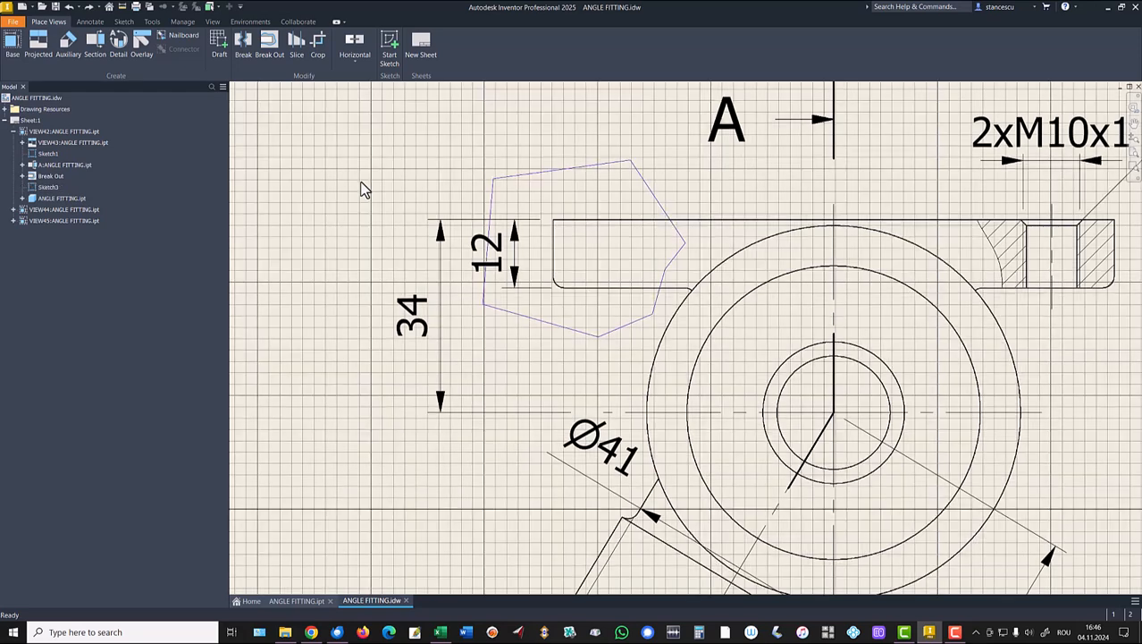
{"action": "key", "text": "ctrl+z"}
{"action": "key", "text": "ctrl+z"}
{"action": "key", "text": "ctrl+z"}
{"action": "key", "text": "ctrl+z"}
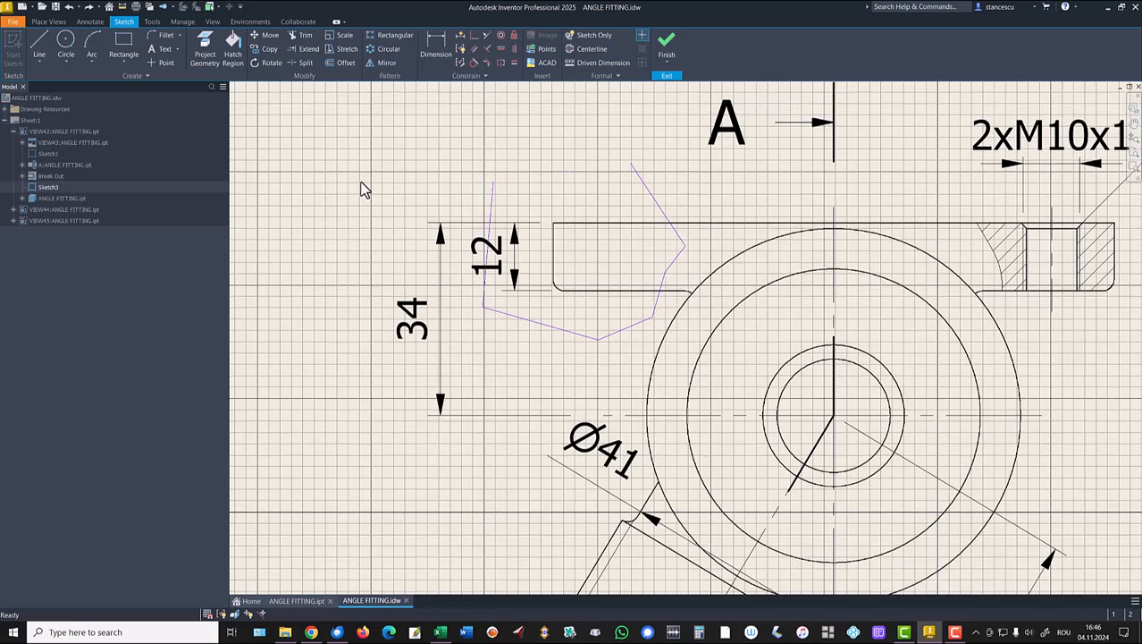
{"action": "key", "text": "ctrl+z"}
{"action": "key", "text": "ctrl+z"}
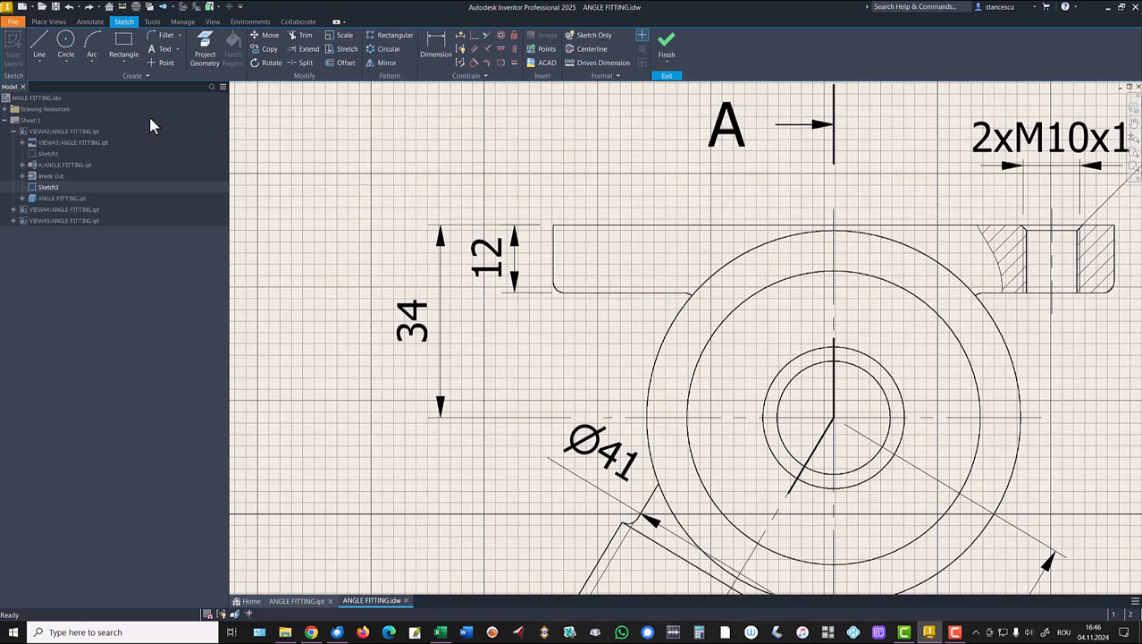
Draw a closed interpolation spline through eight points around the flange's left end, then finish the sketch.
{"action": "left_click", "coordinate": [43, 63]}
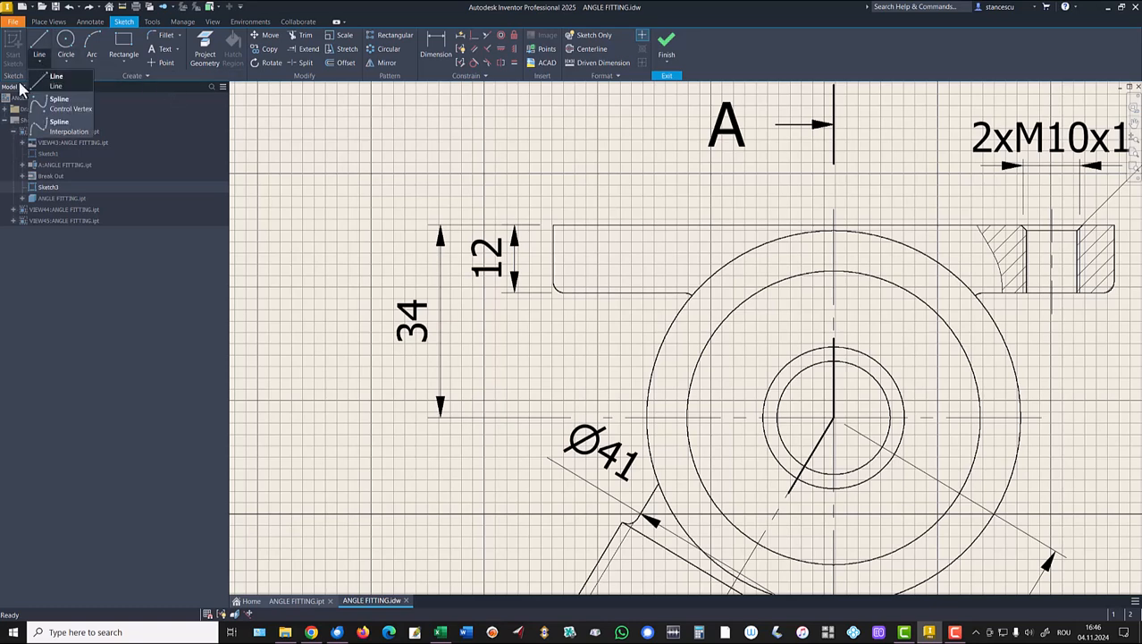
{"action": "left_click", "coordinate": [63, 131]}
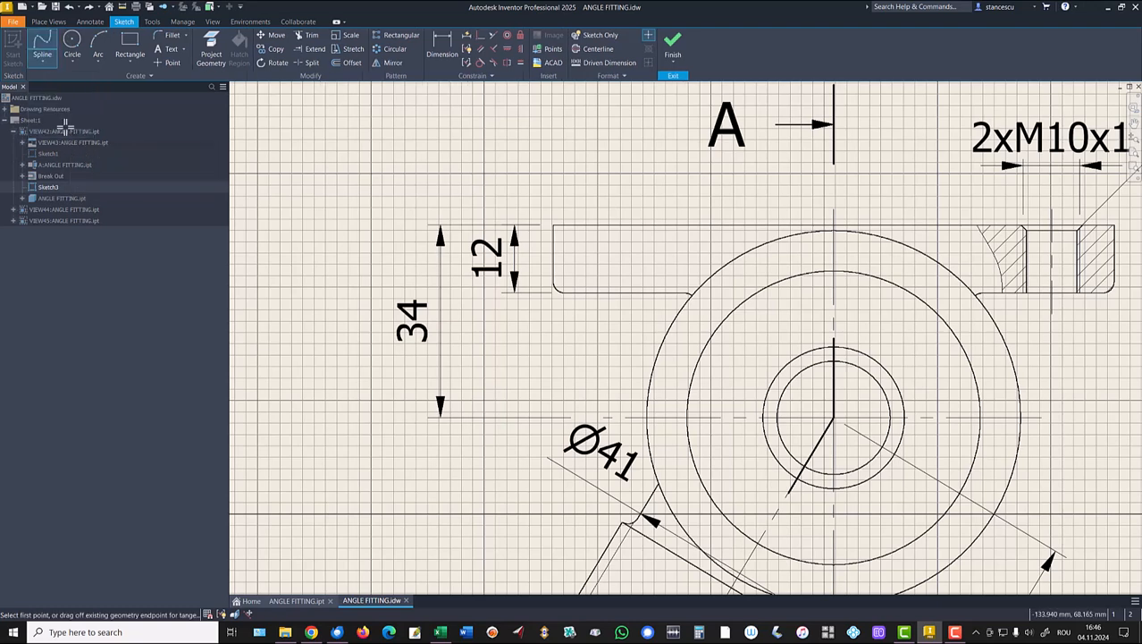
{"action": "left_click", "coordinate": [640, 186]}
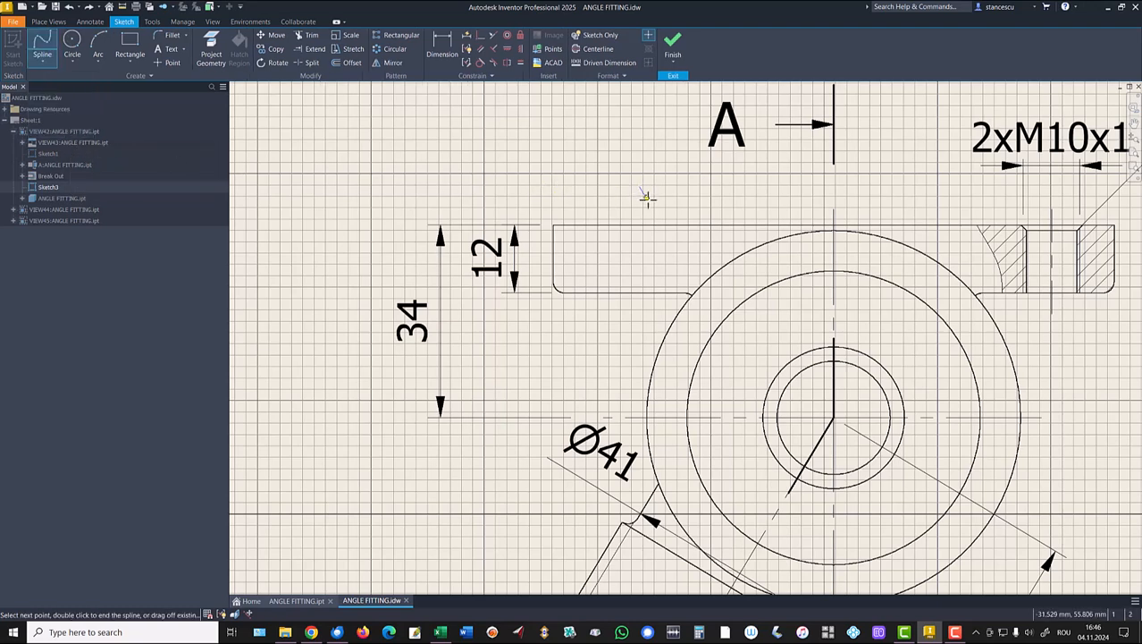
{"action": "left_click", "coordinate": [677, 239]}
{"action": "left_click", "coordinate": [662, 267]}
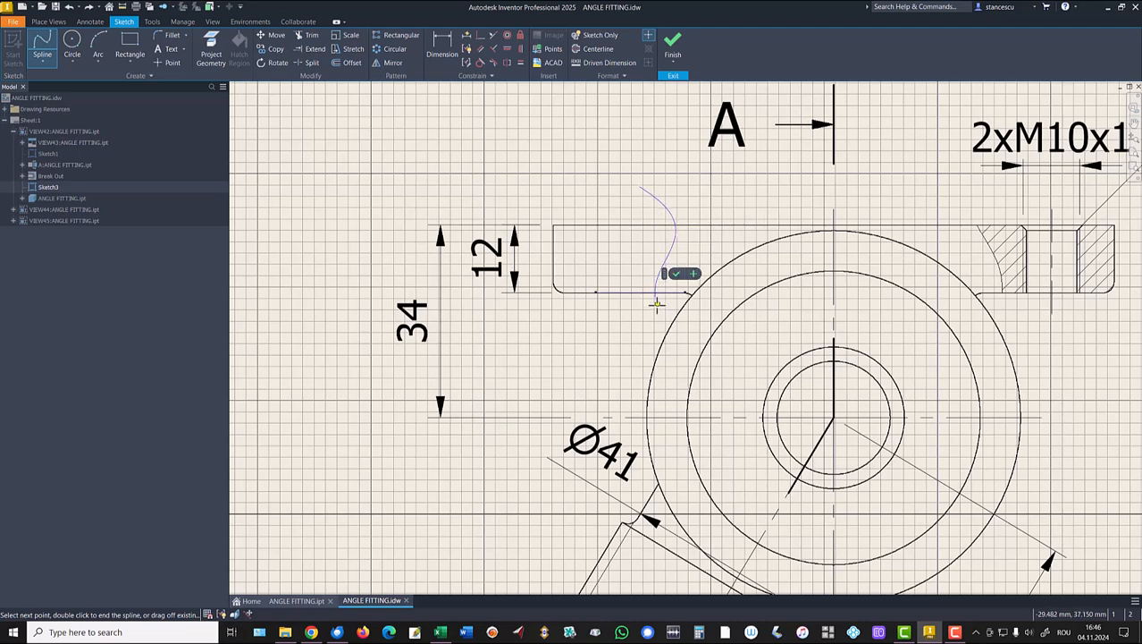
{"action": "left_click", "coordinate": [659, 315]}
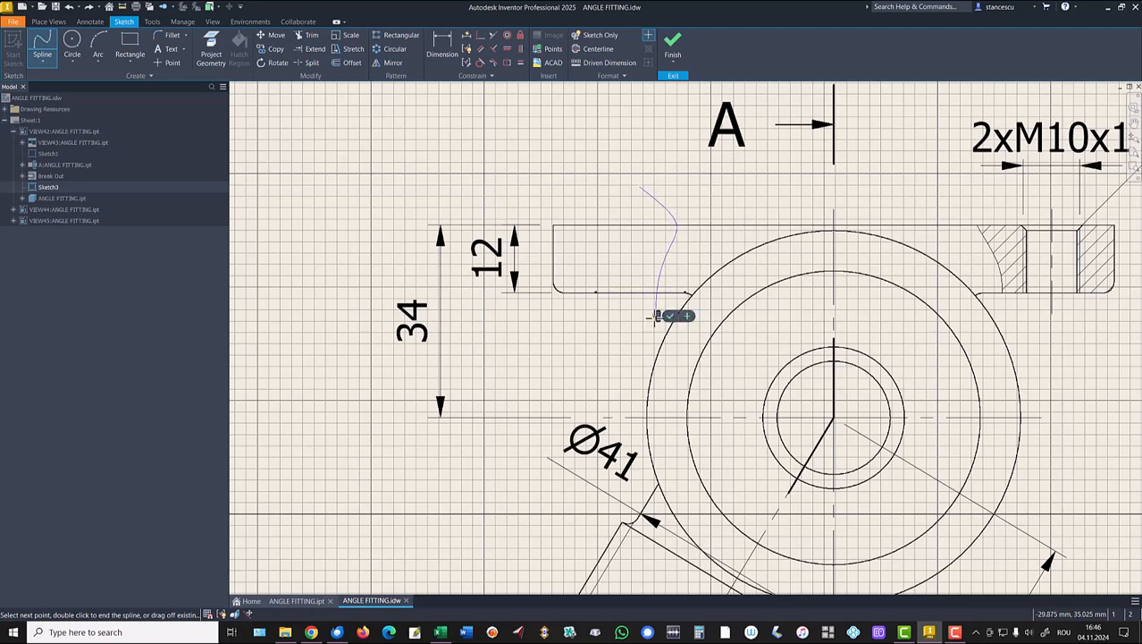
{"action": "left_click", "coordinate": [614, 352]}
{"action": "left_click", "coordinate": [534, 329]}
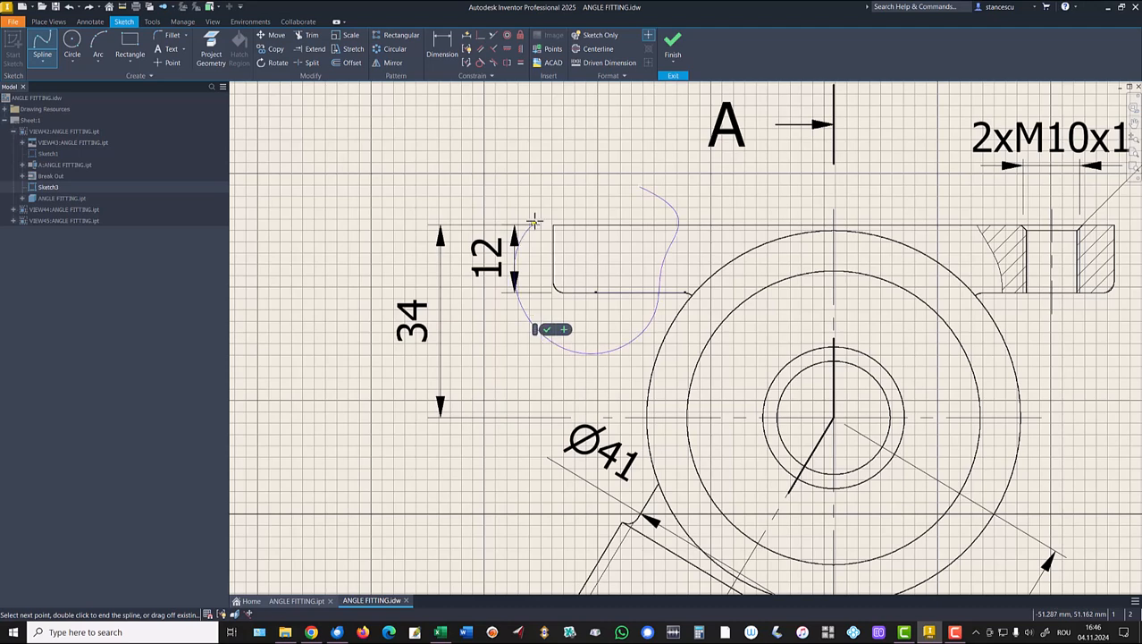
{"action": "left_click", "coordinate": [538, 207]}
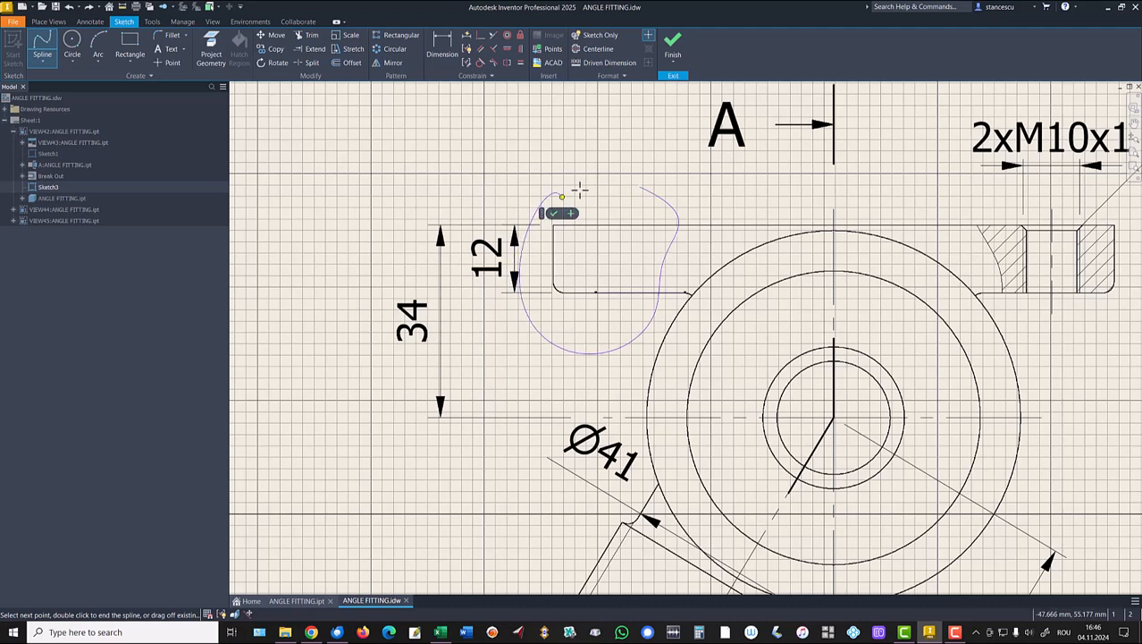
{"action": "left_click", "coordinate": [639, 187]}
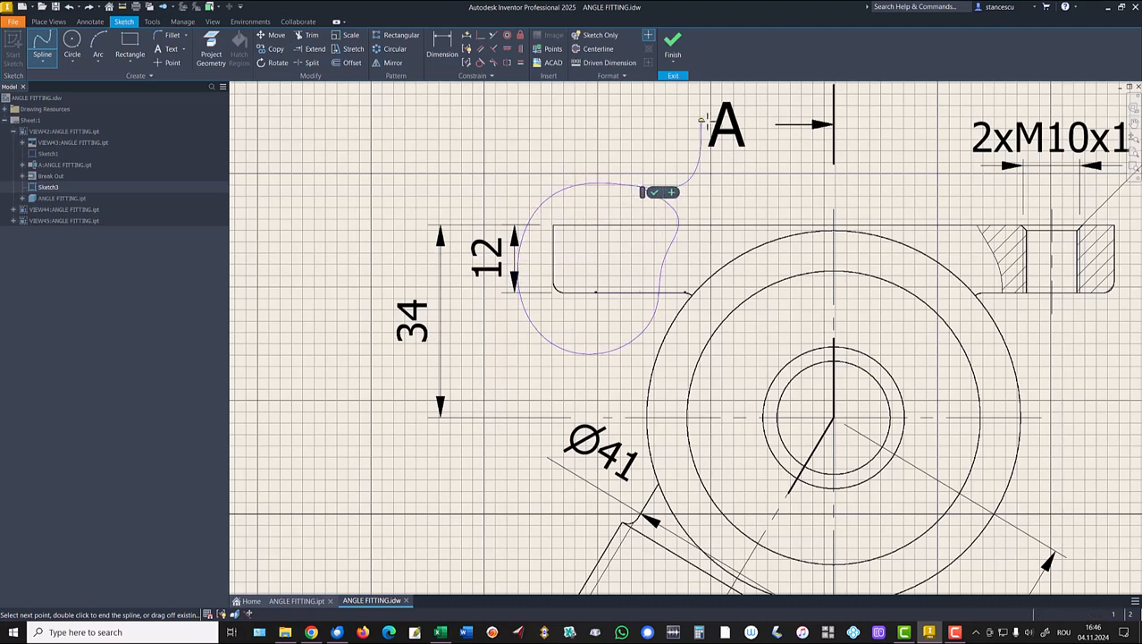
{"action": "left_click", "coordinate": [654, 193]}
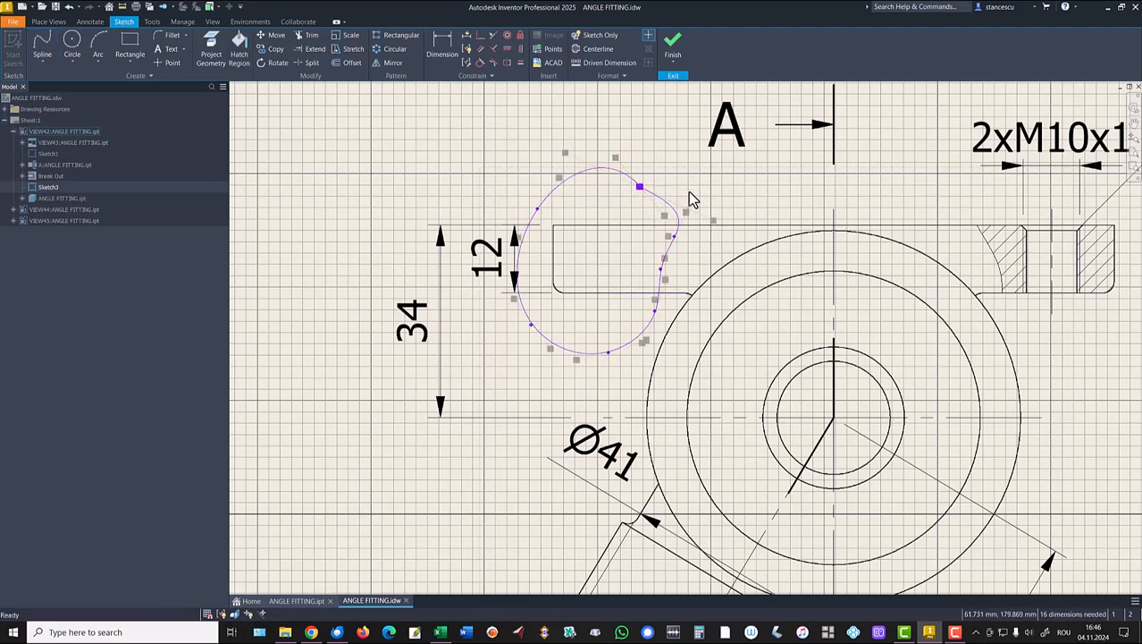
{"action": "left_click", "coordinate": [672, 47]}
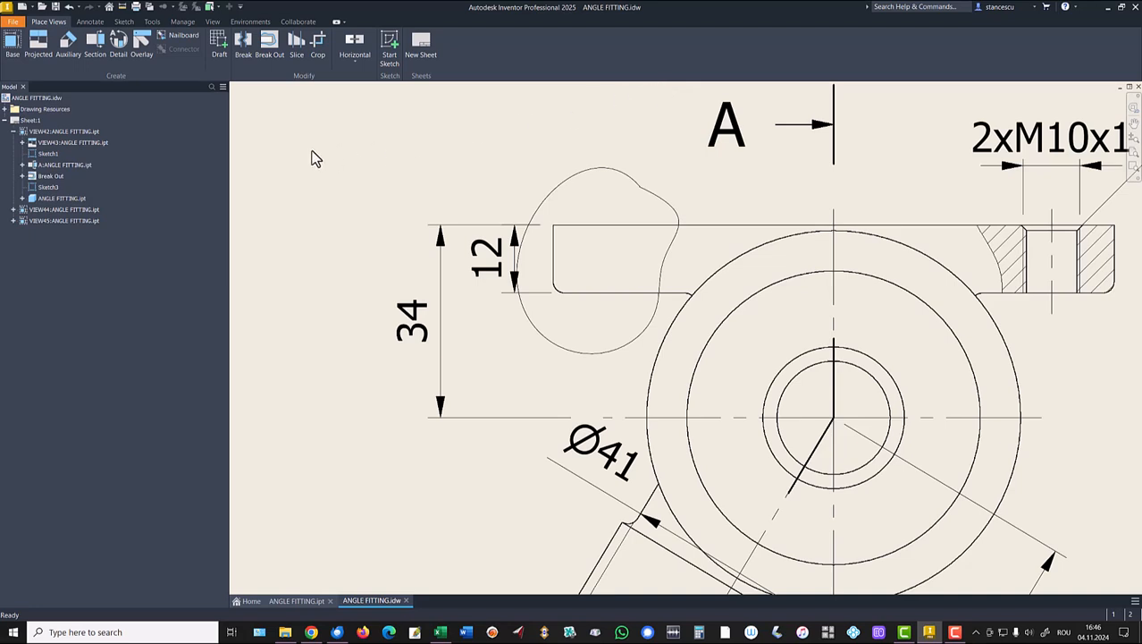
Attempt a break-out on the front view and dismiss the closed-profile warning.
{"action": "left_click", "coordinate": [270, 45]}
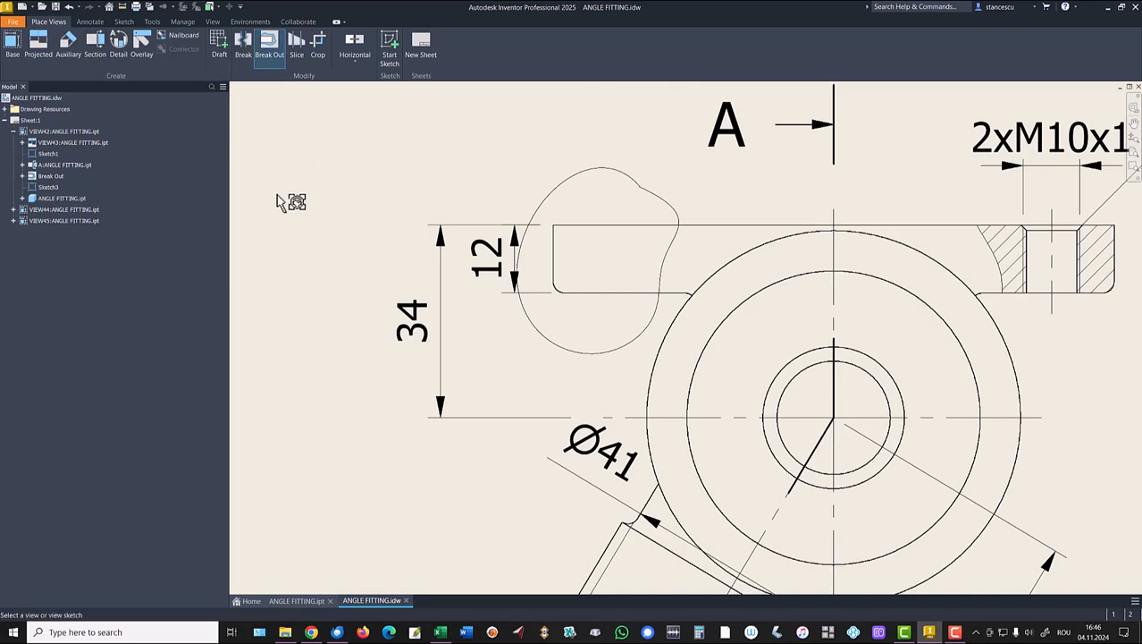
{"action": "left_click", "coordinate": [514, 194]}
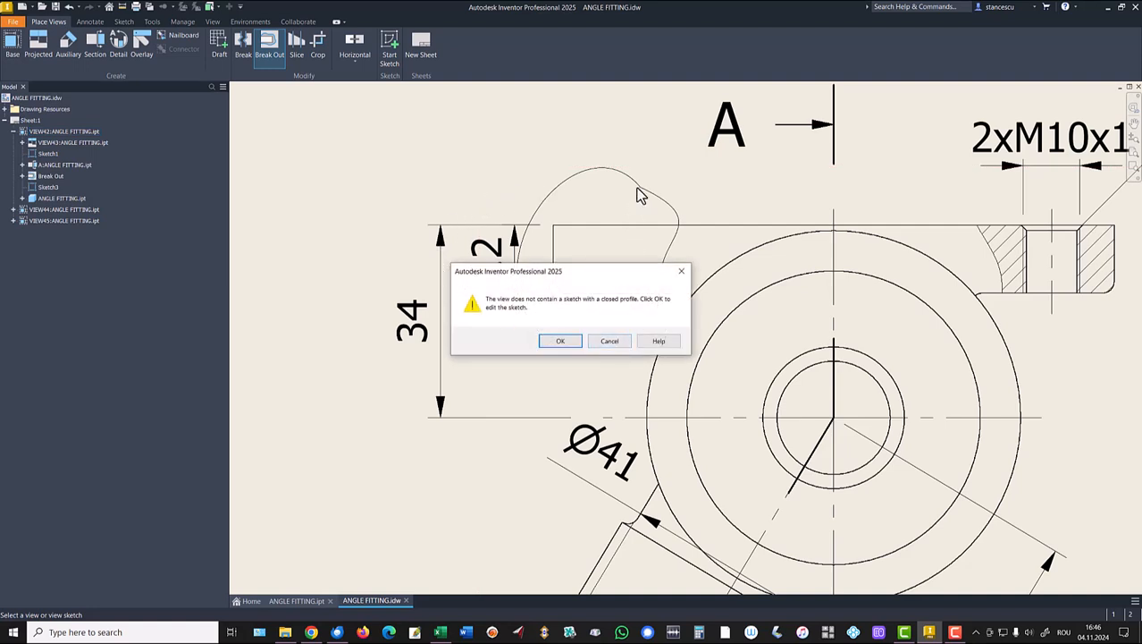
{"action": "left_click", "coordinate": [611, 344]}
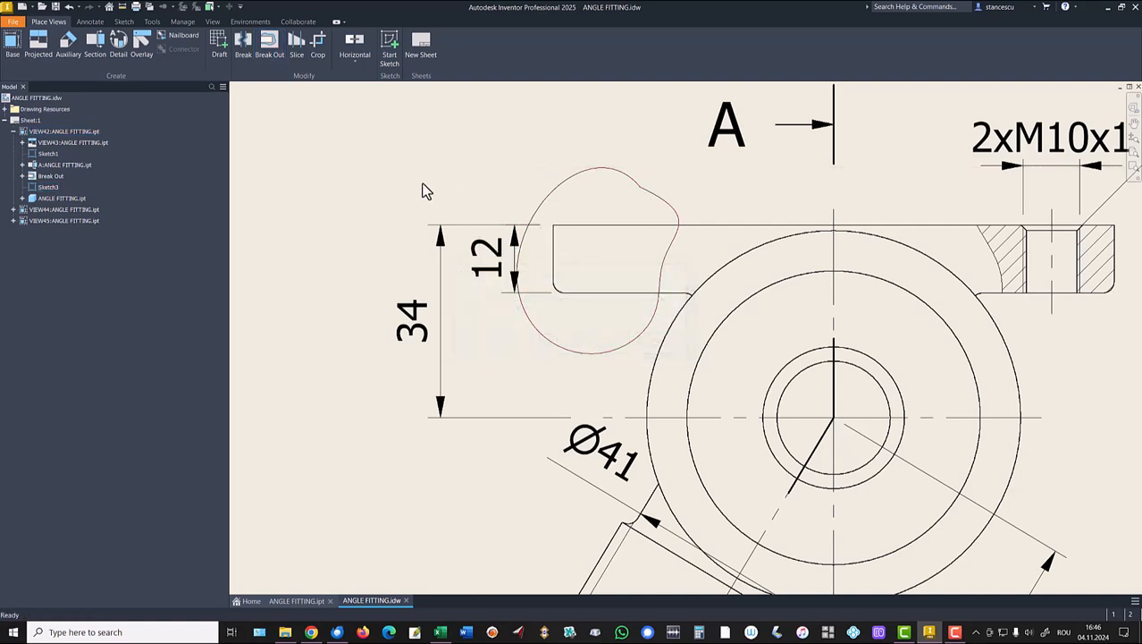
In Sketch3, pull the spline end loose, make both ends coincident, and finish the sketch.
{"action": "double_click", "coordinate": [38, 190]}
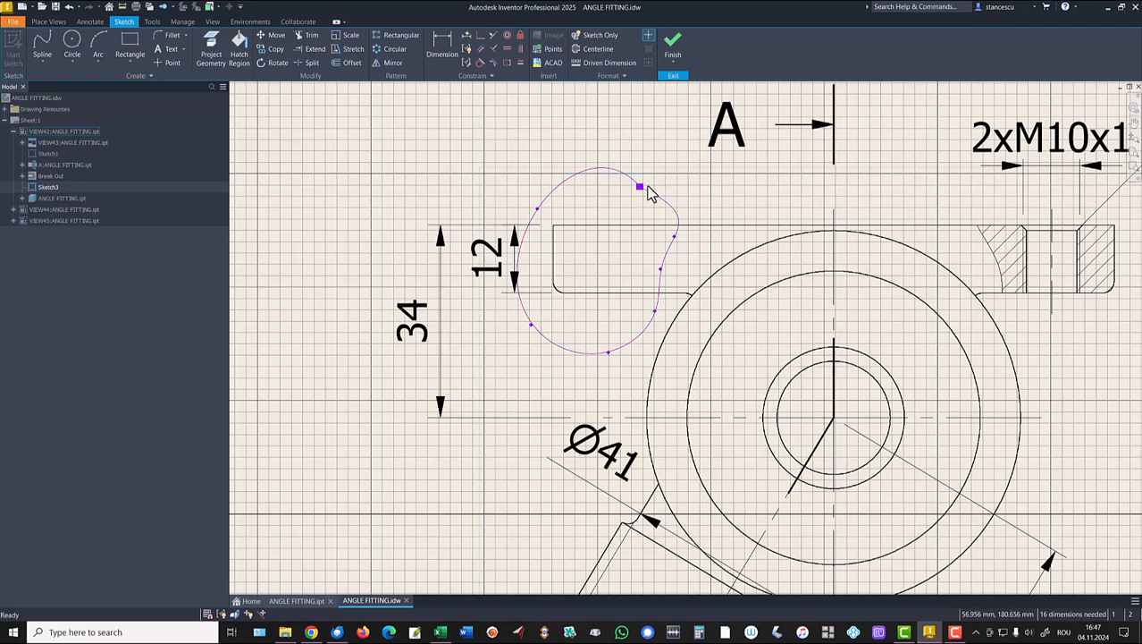
{"action": "scroll", "coordinate": [650, 191], "scroll_direction": "up", "scroll_amount": 3}
{"action": "scroll", "coordinate": [650, 191], "scroll_direction": "up", "scroll_amount": 3}
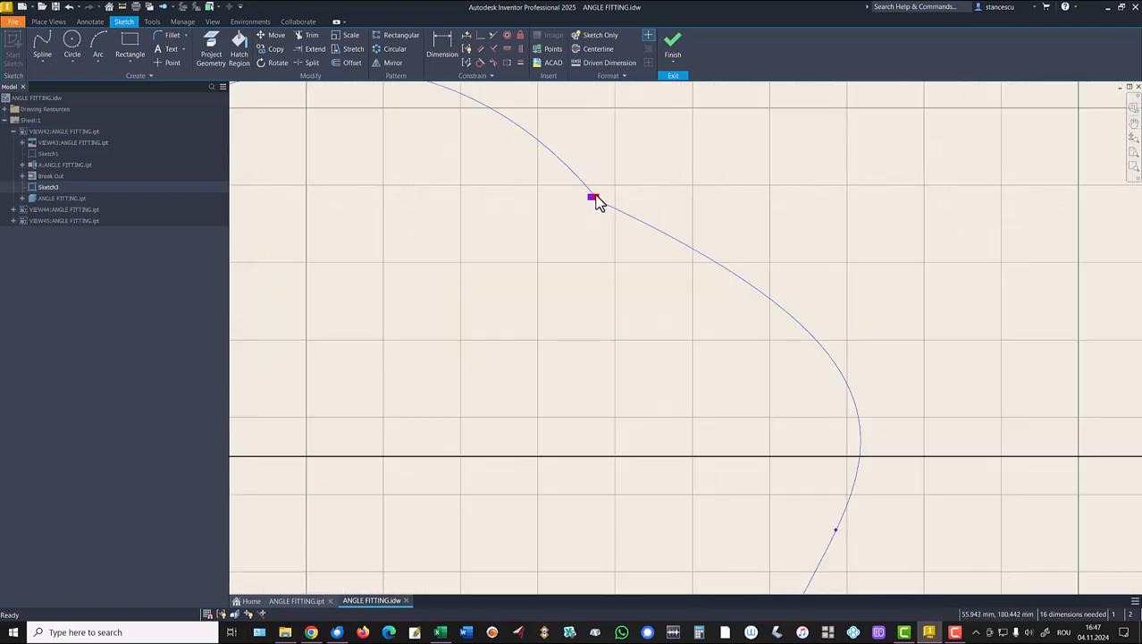
{"action": "mouse_move", "coordinate": [593, 199]}
{"action": "left_mouse_down"}
{"action": "mouse_move", "coordinate": [561, 199]}
{"action": "mouse_move", "coordinate": [556, 212]}
{"action": "mouse_move", "coordinate": [584, 215]}
{"action": "left_mouse_up"}
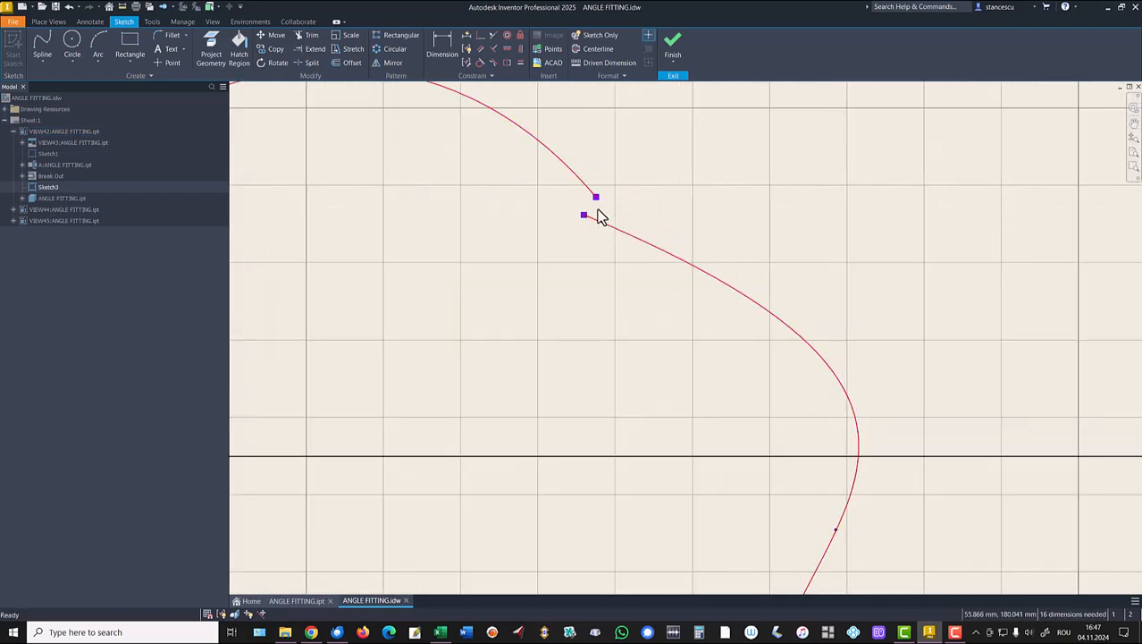
{"action": "left_click", "coordinate": [480, 36]}
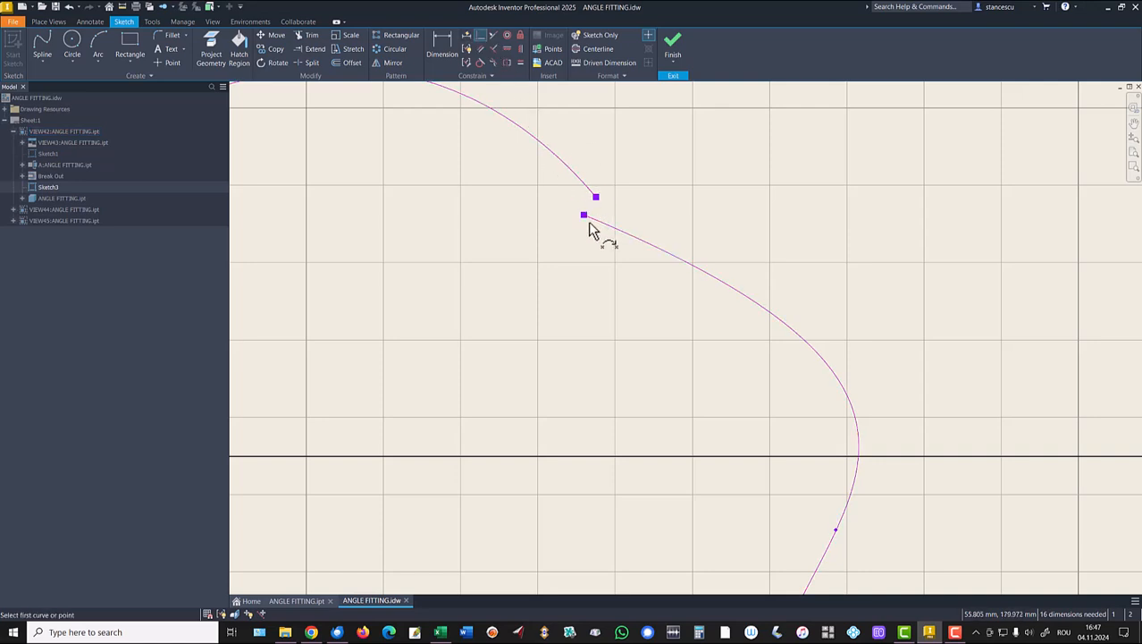
{"action": "left_click", "coordinate": [585, 215]}
{"action": "left_click", "coordinate": [597, 199]}
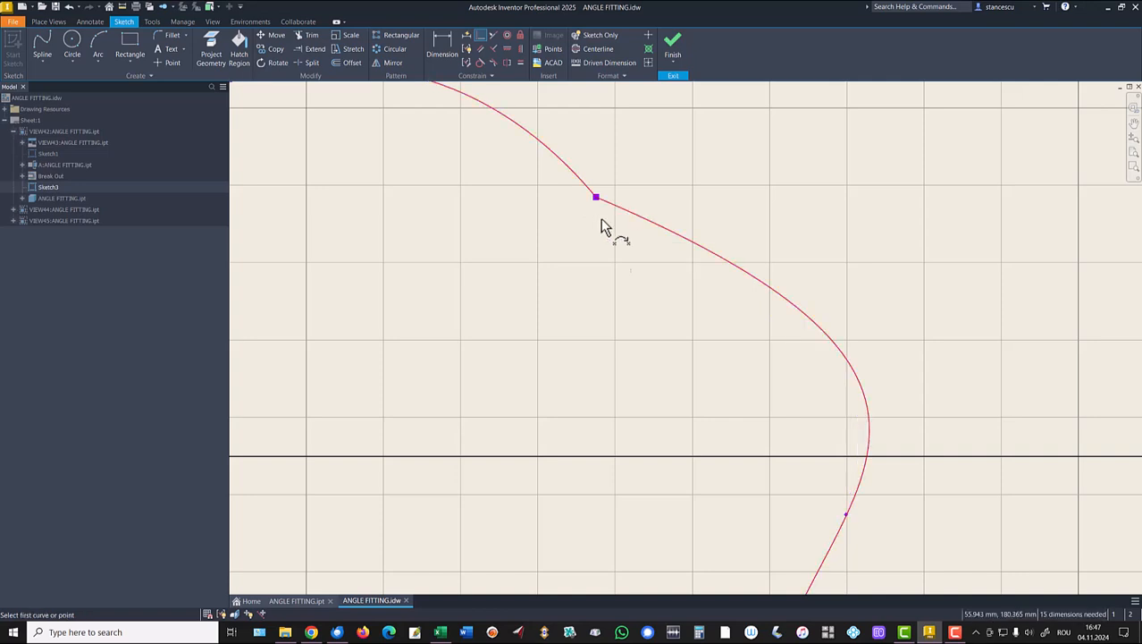
{"action": "left_click", "coordinate": [673, 45]}
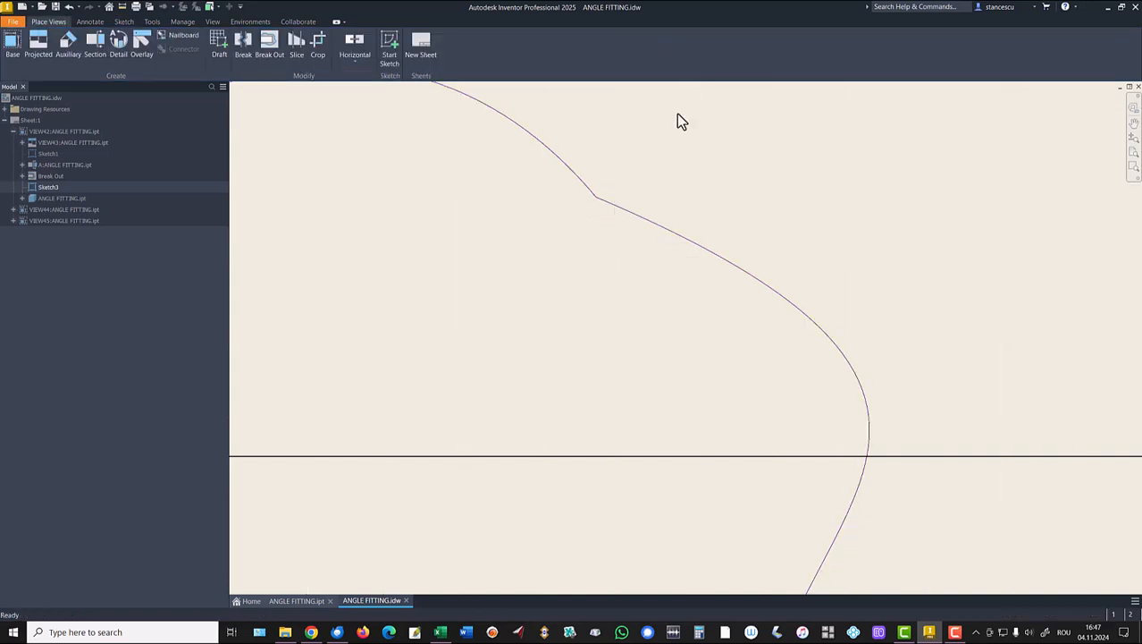
Break out the front view inside the spline loop, with depth at the flange edge endpoint.
{"action": "middle_click", "coordinate": [539, 270]}
{"action": "middle_click", "coordinate": [539, 270]}
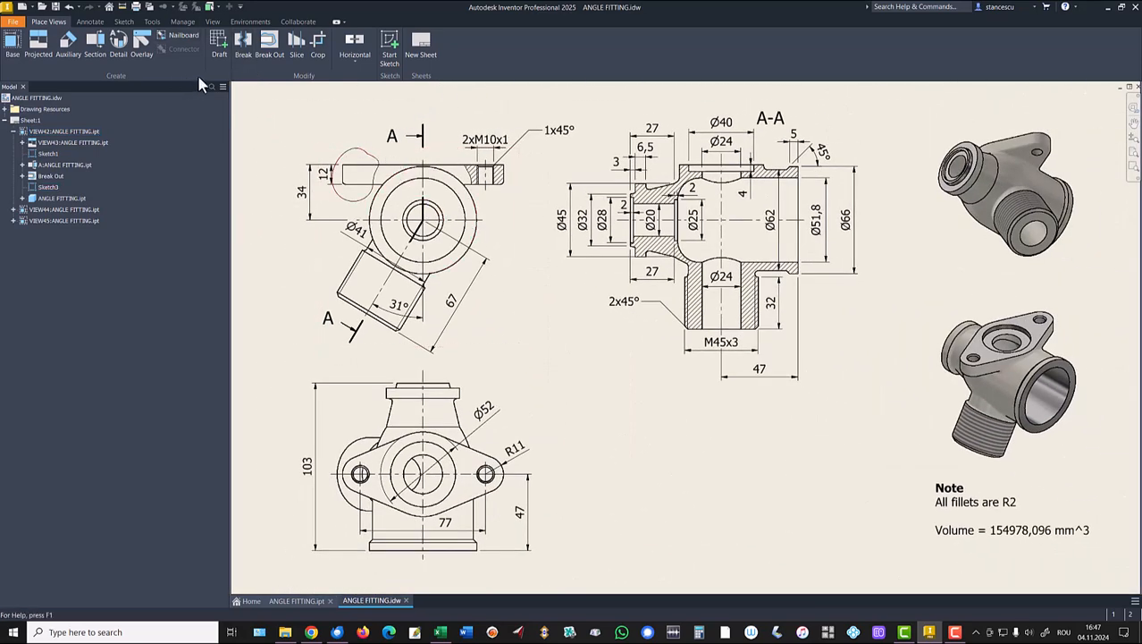
{"action": "left_click", "coordinate": [269, 43]}
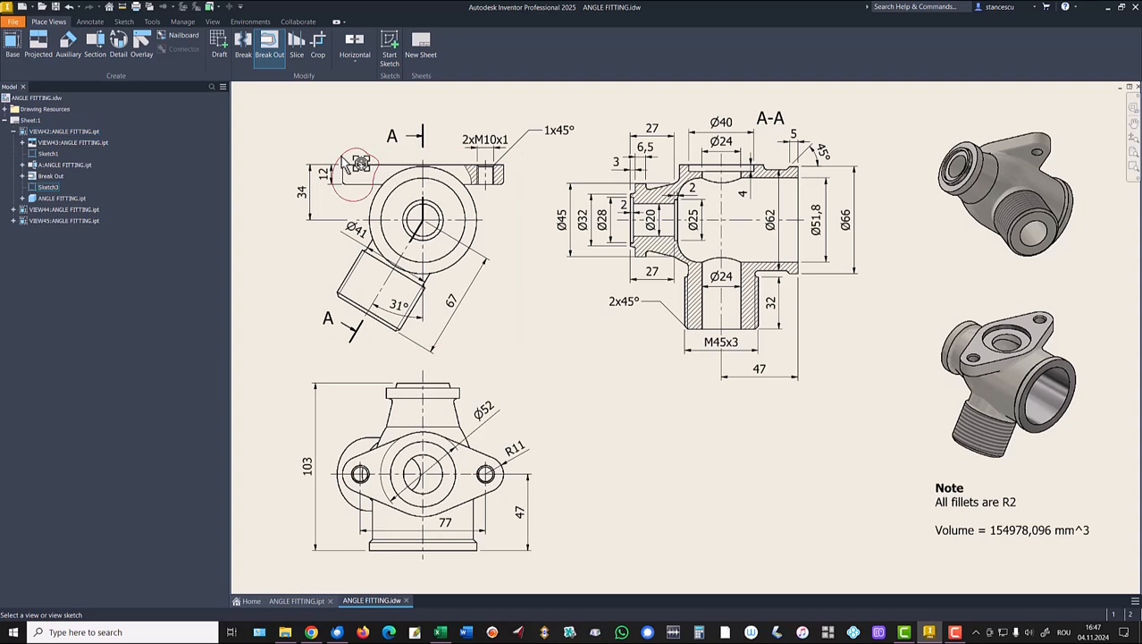
{"action": "left_click", "coordinate": [401, 158]}
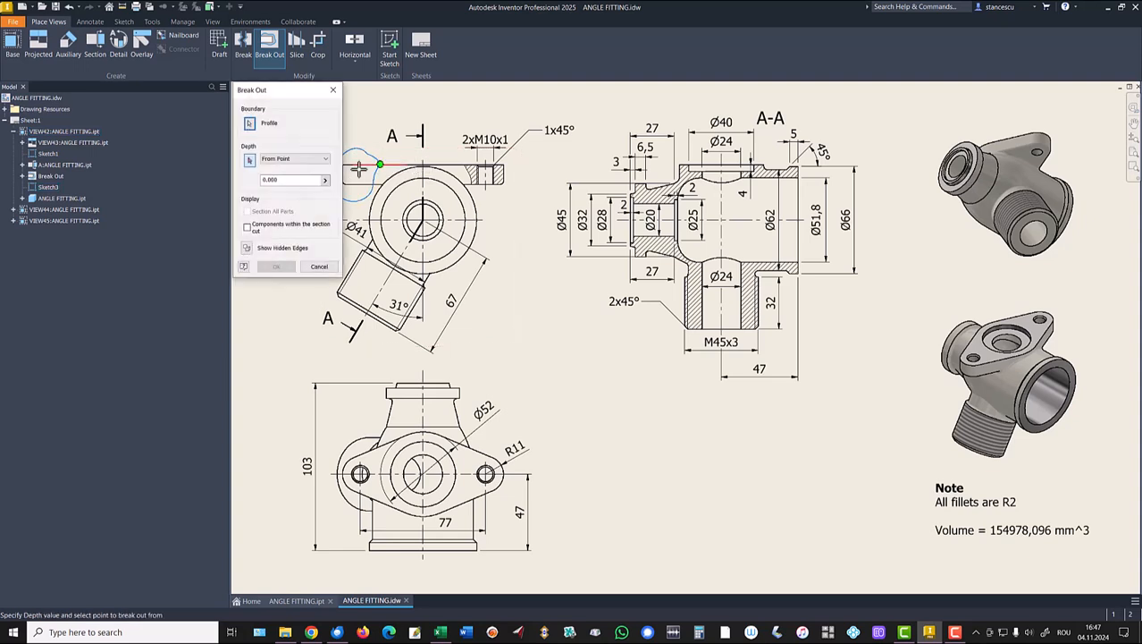
{"action": "middle_click_drag", "start_coordinate": [505, 284], "coordinate": [545, 294]}
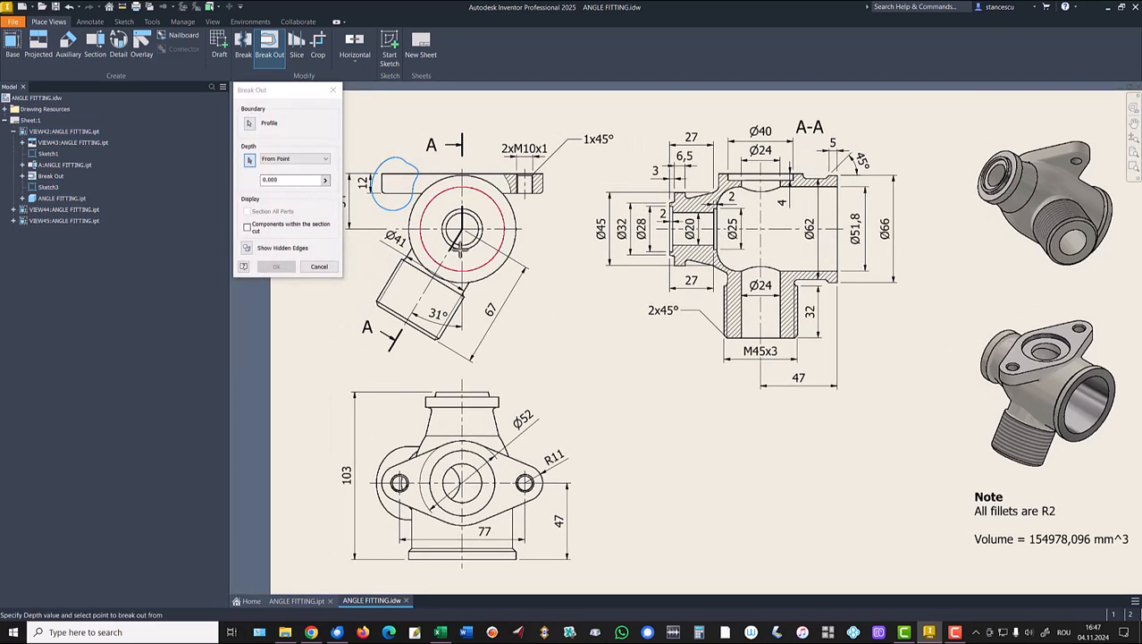
{"action": "scroll", "coordinate": [383, 163], "scroll_direction": "up", "scroll_amount": 3}
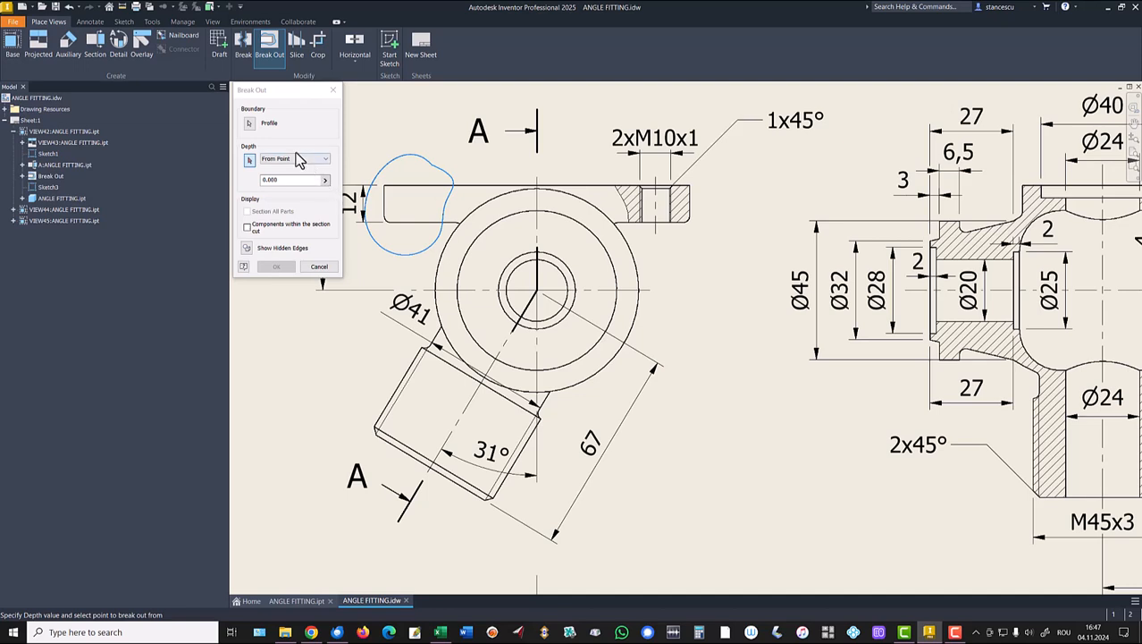
{"action": "left_click", "coordinate": [385, 185]}
{"action": "left_click", "coordinate": [274, 268]}
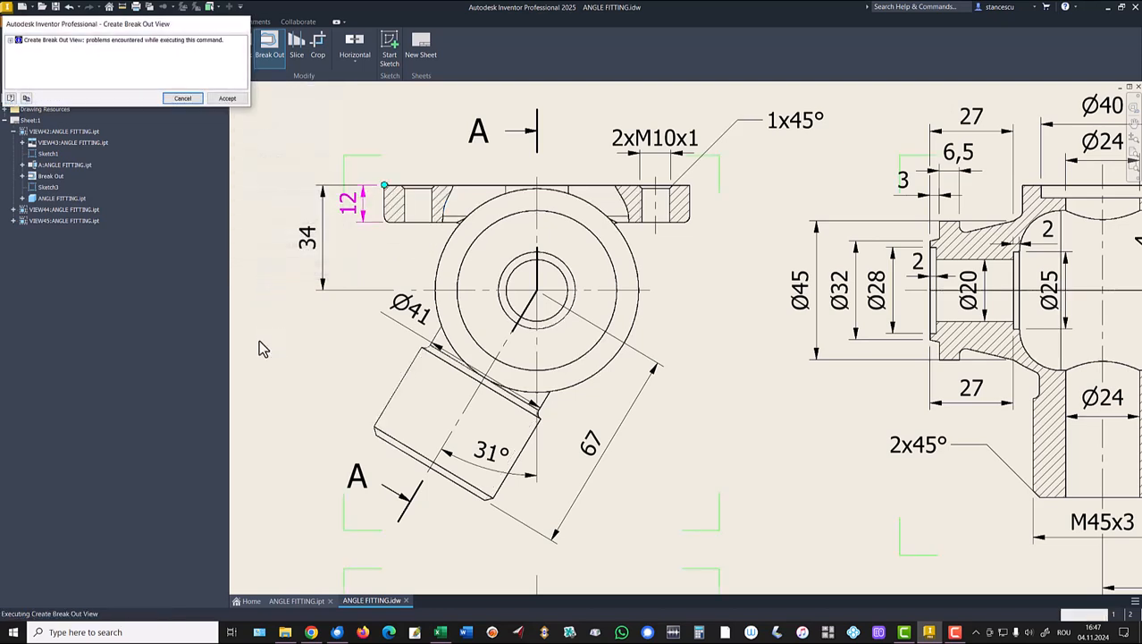
Accept the break-out result despite the reported problems.
{"action": "left_click", "coordinate": [232, 98]}
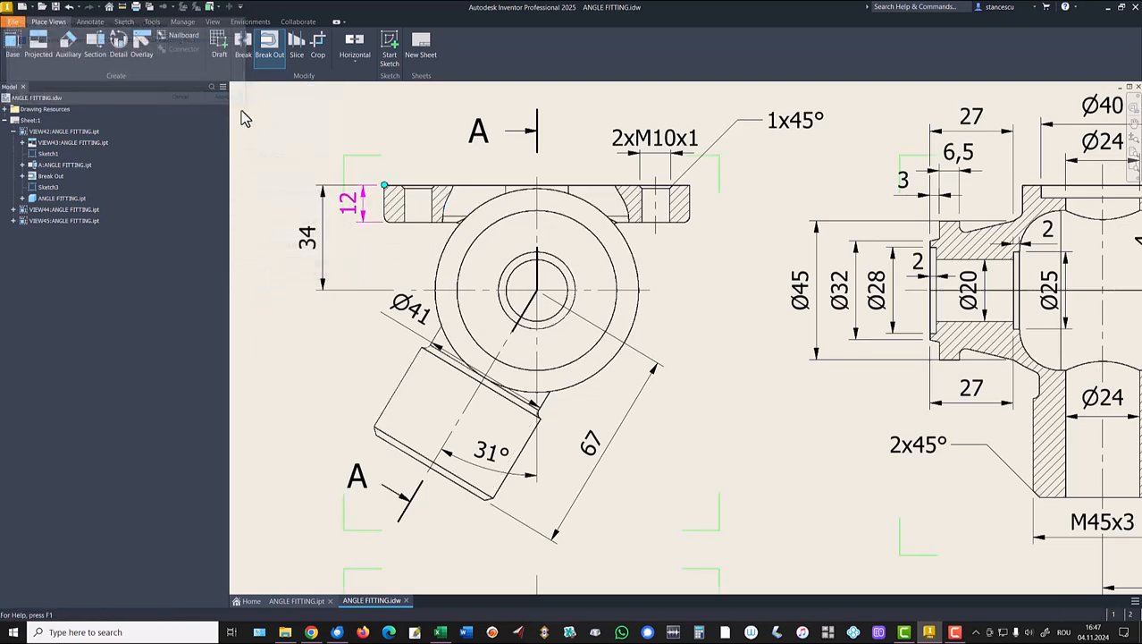
{"action": "scroll", "coordinate": [456, 198], "scroll_direction": "up", "scroll_amount": 10}
{"action": "scroll", "coordinate": [456, 205], "scroll_direction": "down", "scroll_amount": 6}
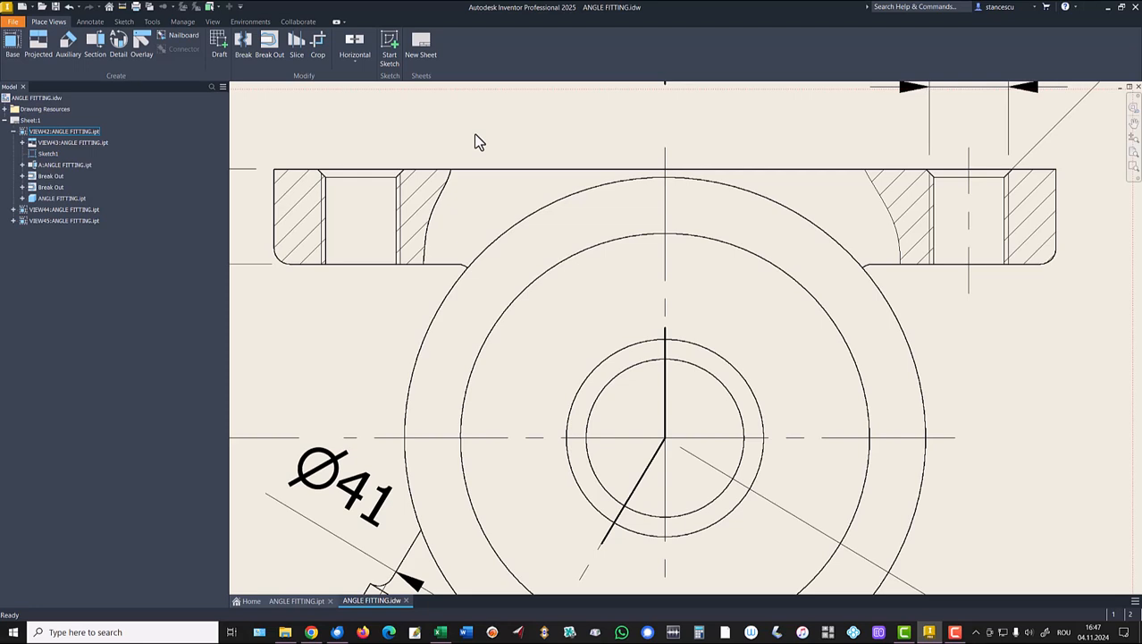
Put the break-out boundary curve on the Sketch Geometry layer and show the whole sheet.
{"action": "left_click_drag", "start_coordinate": [410, 154], "coordinate": [458, 284]}
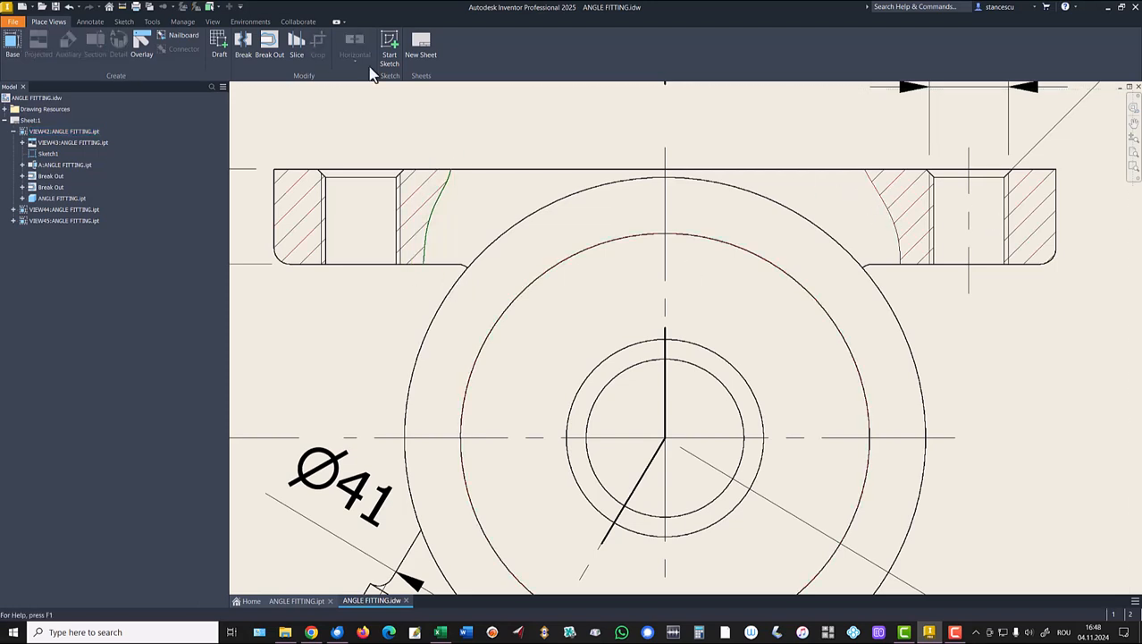
{"action": "left_click", "coordinate": [93, 23]}
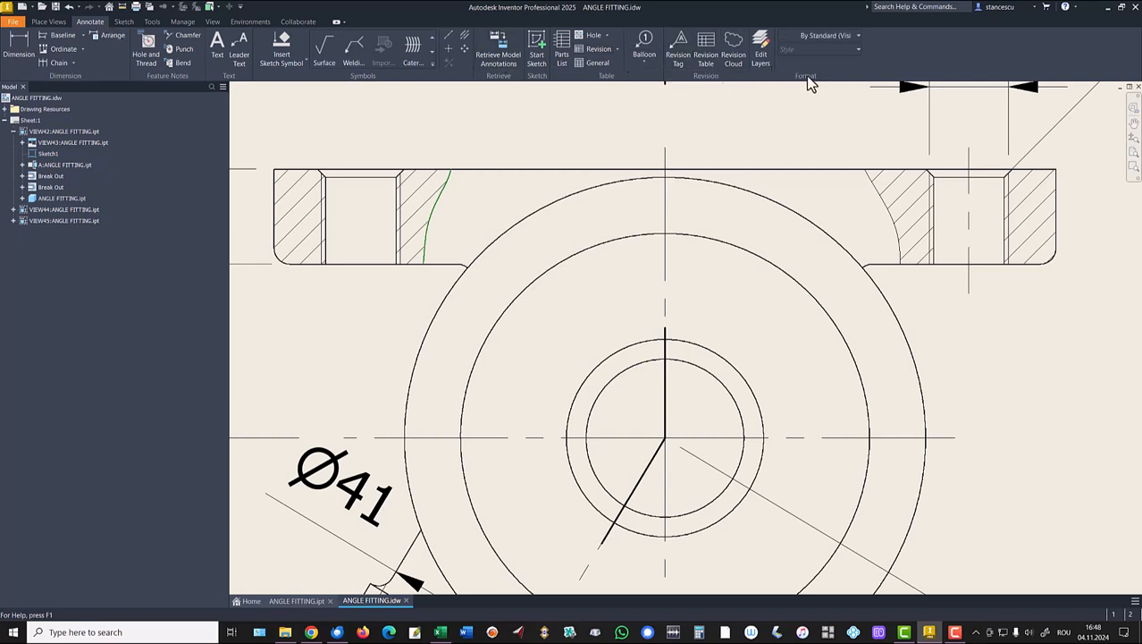
{"action": "left_click", "coordinate": [843, 41]}
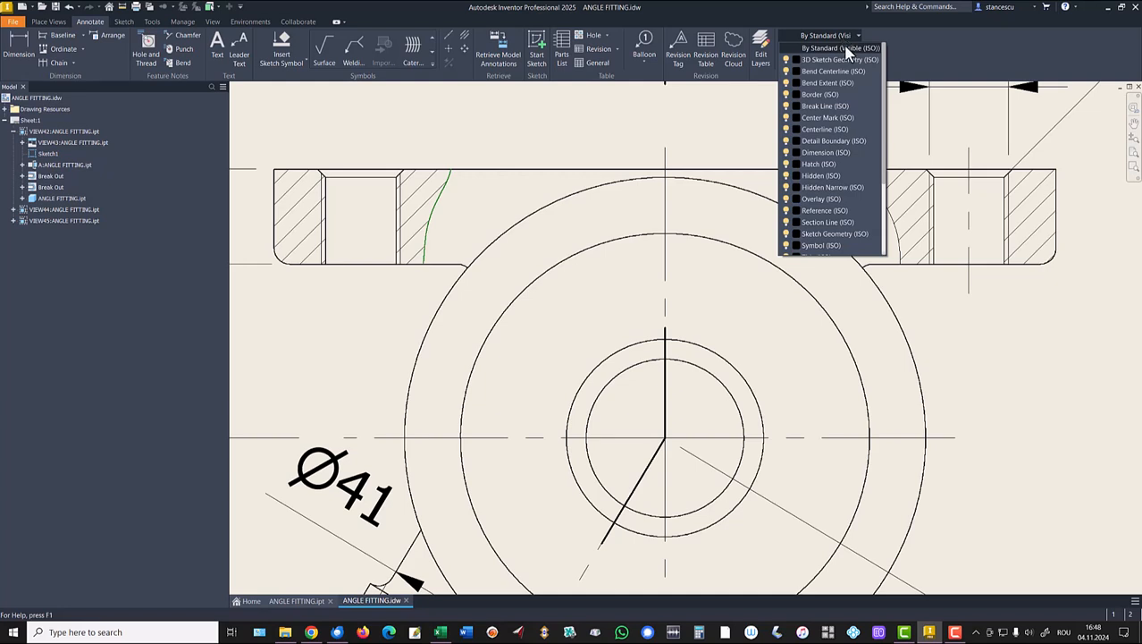
{"action": "left_click", "coordinate": [829, 234]}
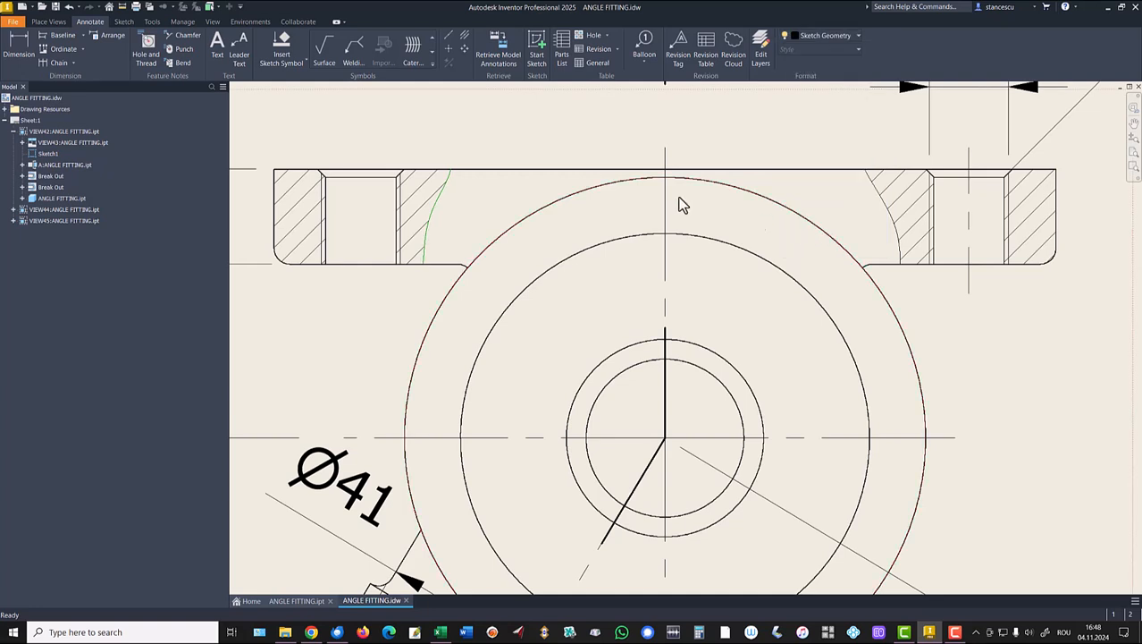
{"action": "left_click", "coordinate": [505, 113]}
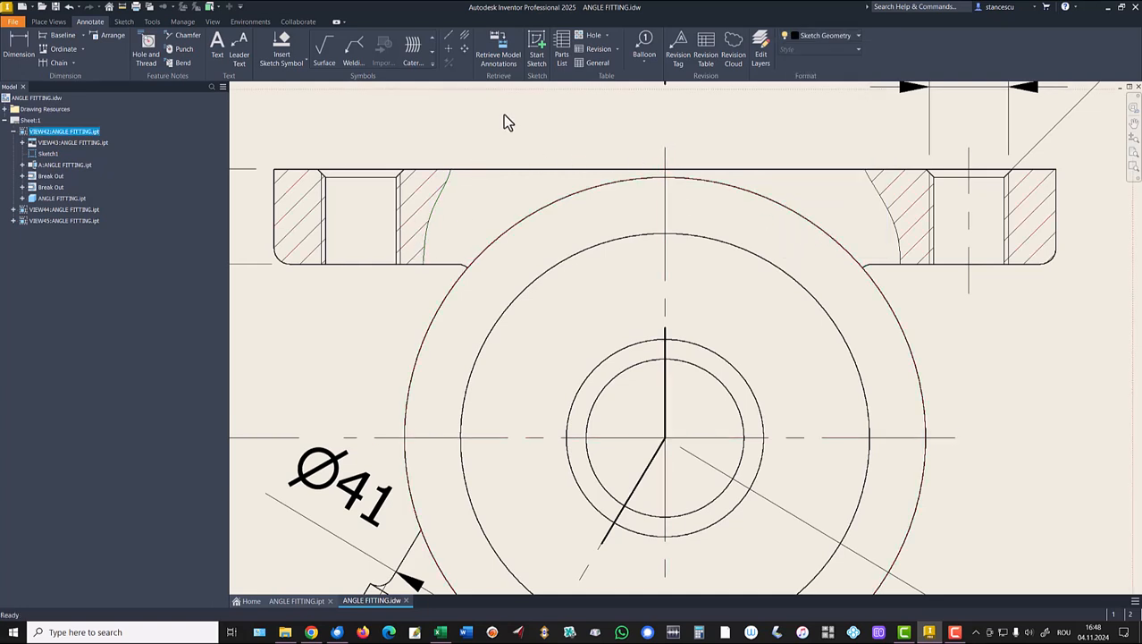
{"action": "middle_click", "coordinate": [516, 108]}
{"action": "middle_click", "coordinate": [515, 109]}
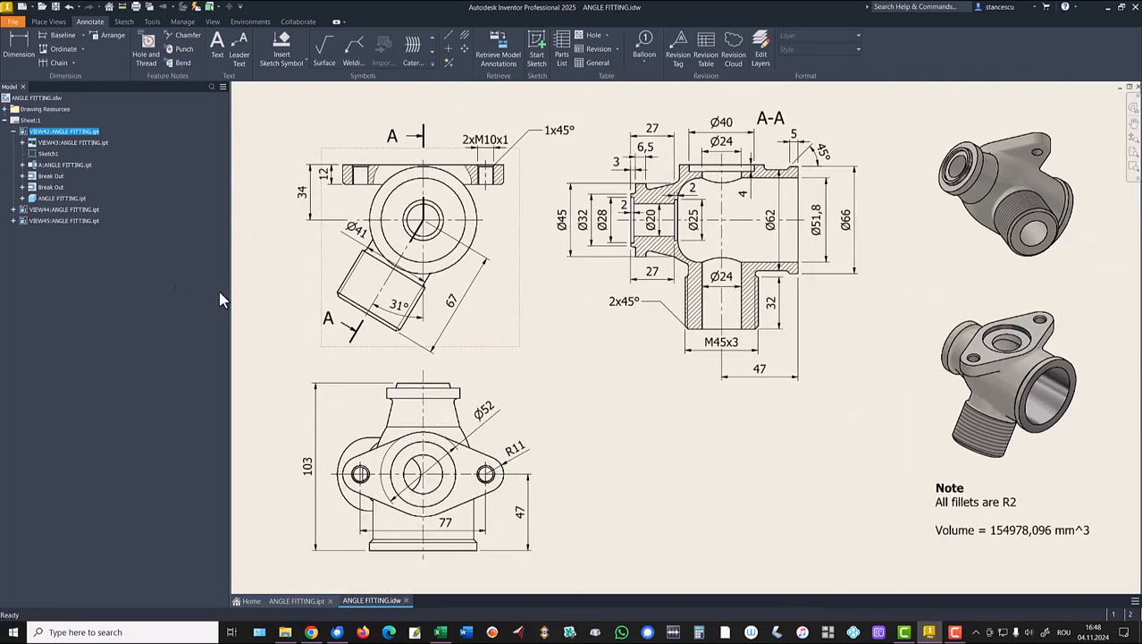
{"action": "left_click", "coordinate": [270, 277]}
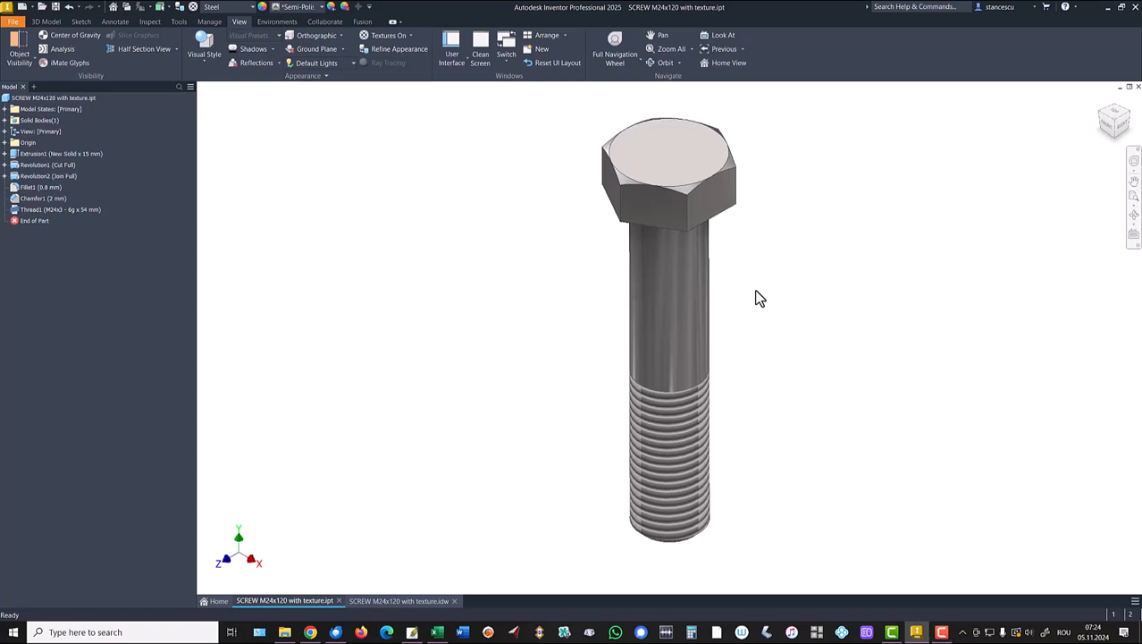
Orbit the bolt, reset it to the home view, and switch to SCREW M24x120 with texture.idw.
{"action": "middle_click_drag", "start_coordinate": [756, 290], "coordinate": [774, 296], "text": "shift"}
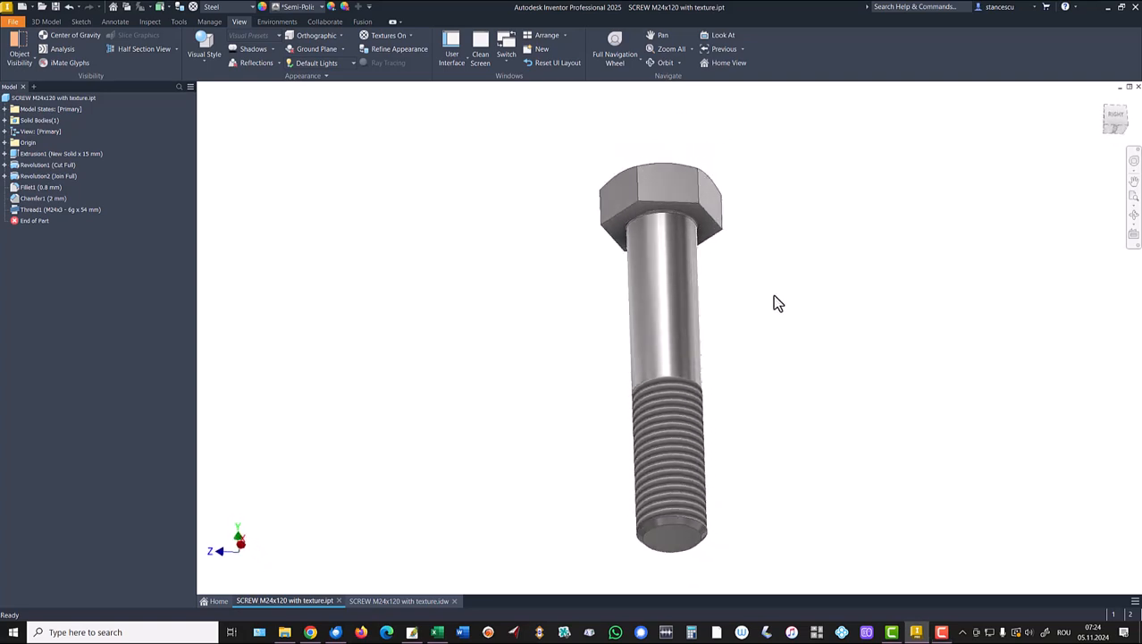
{"action": "key", "text": "F6"}
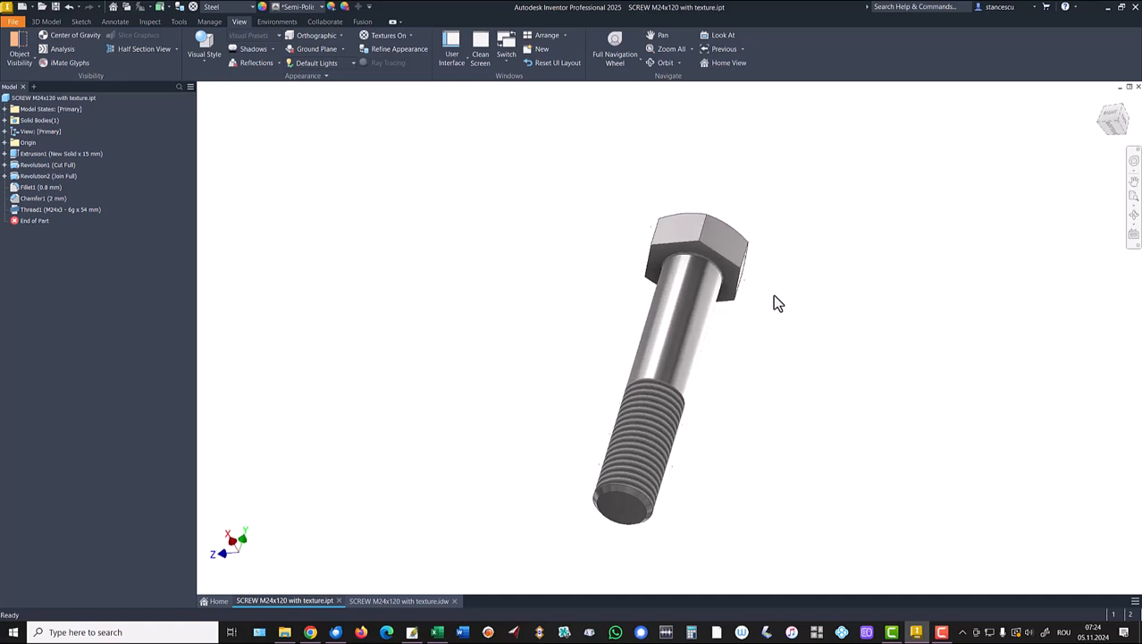
{"action": "left_click", "coordinate": [399, 601]}
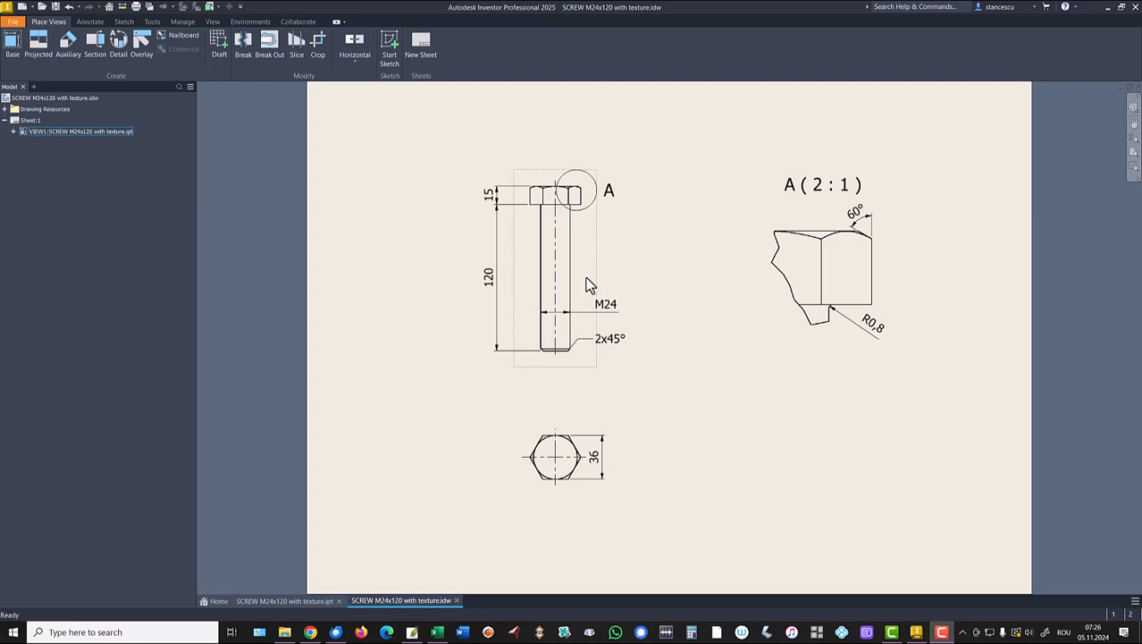
Turn on thread feature display in the bolt's base view.
{"action": "left_click", "coordinate": [587, 275]}
{"action": "right_click", "coordinate": [587, 276]}
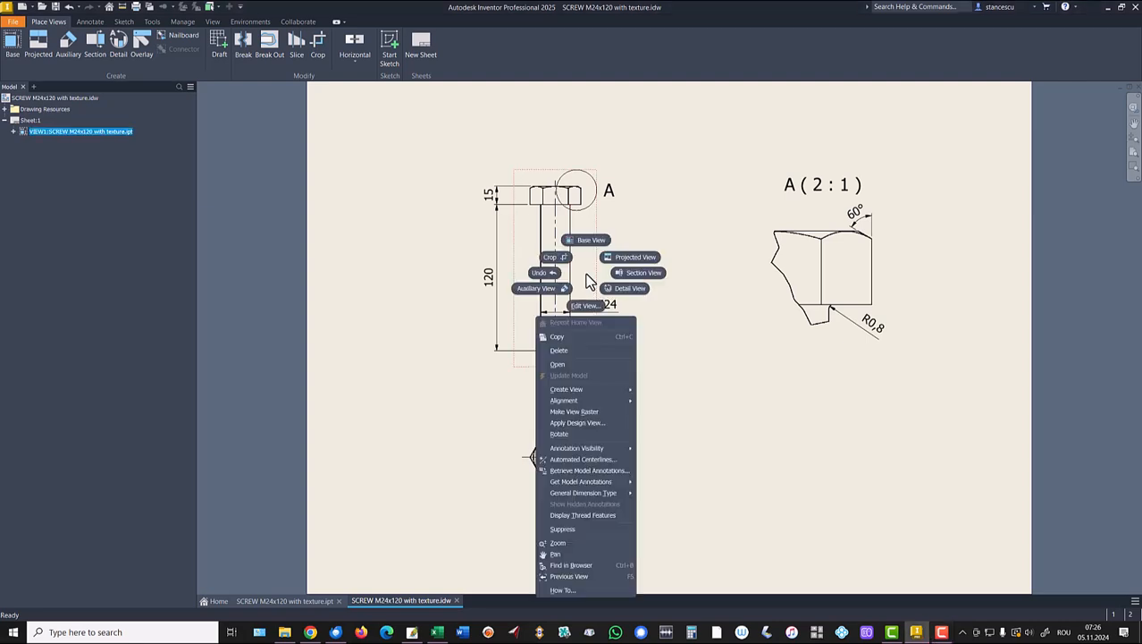
{"action": "left_click", "coordinate": [573, 516]}
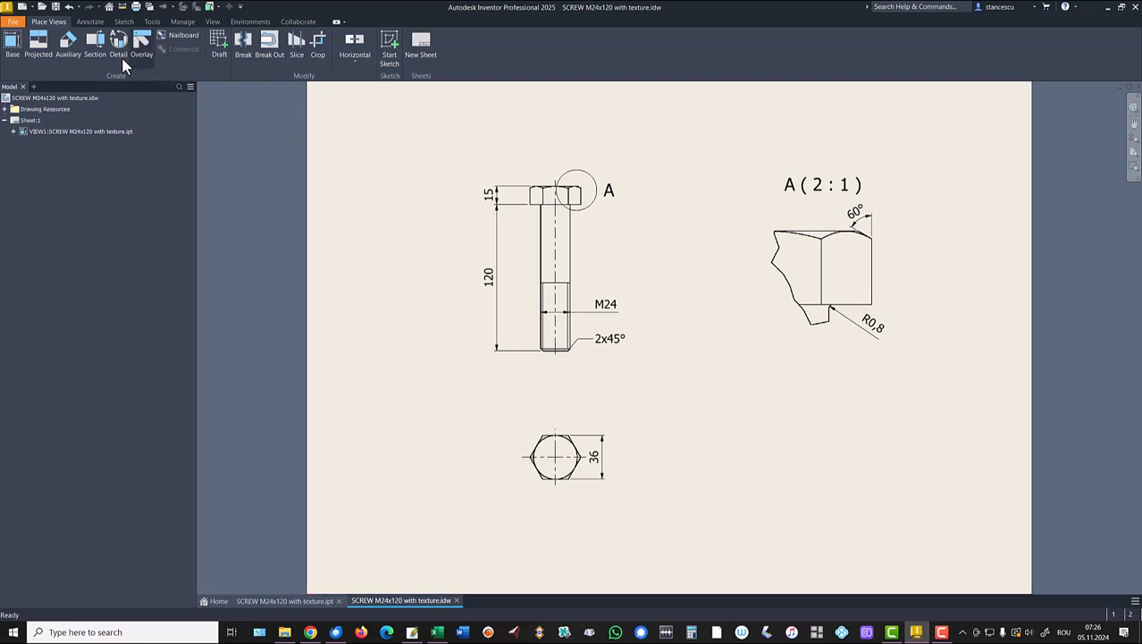
Add a dimension across the bolt's thread in the base view.
{"action": "left_click", "coordinate": [89, 21]}
{"action": "left_click", "coordinate": [18, 48]}
{"action": "left_click", "coordinate": [545, 285]}
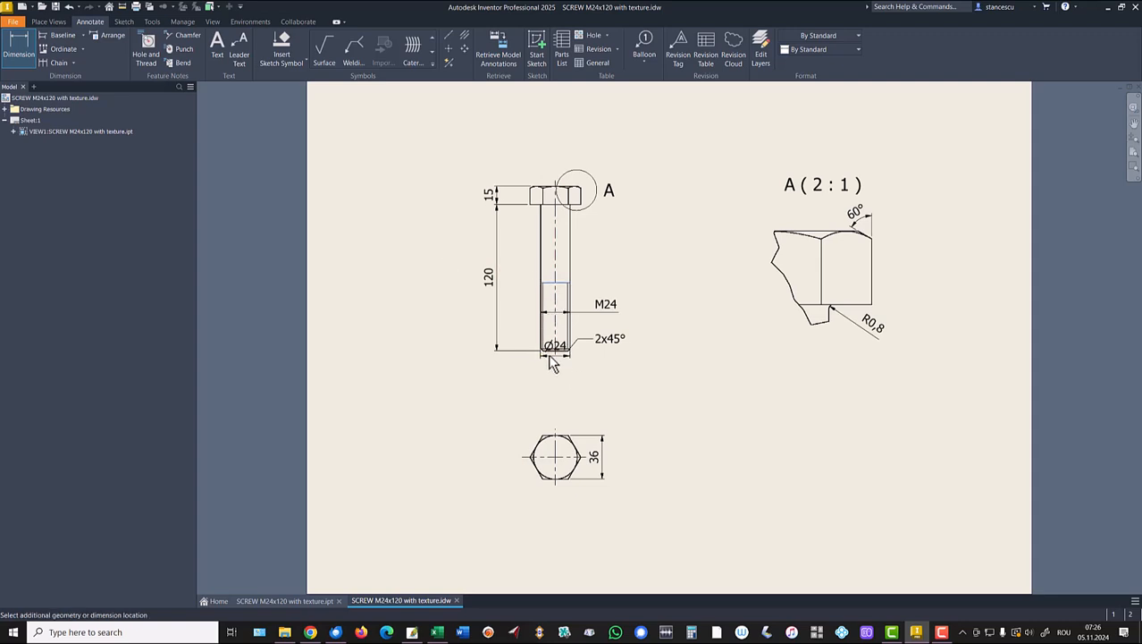
{"action": "left_click", "coordinate": [550, 350]}
{"action": "left_click", "coordinate": [526, 325]}
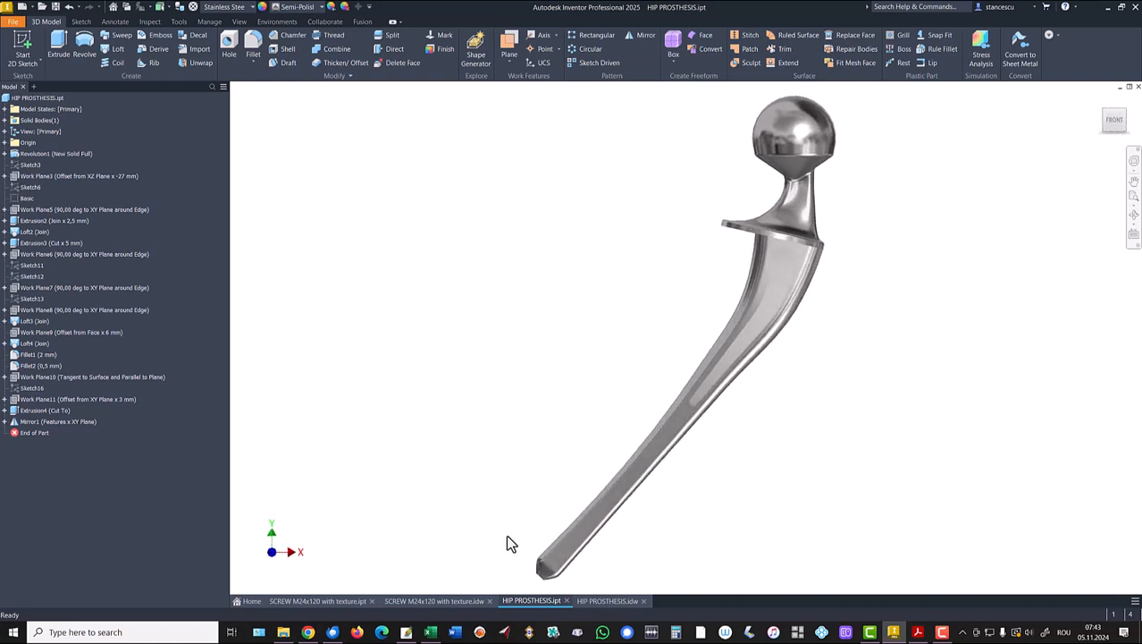
Switch to the HIP PROSTHESIS.idw drawing sheet.
{"action": "left_click", "coordinate": [592, 602]}
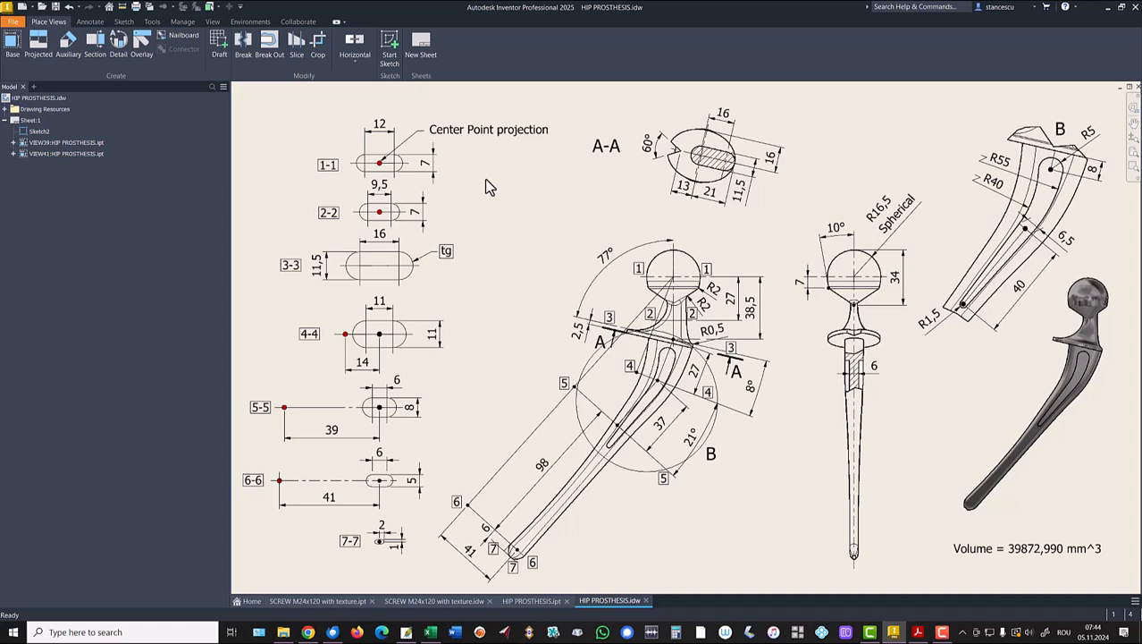
In Sketch2, draw an overall slot beside the 1-1 profile and finish the sketch.
{"action": "double_click", "coordinate": [27, 133]}
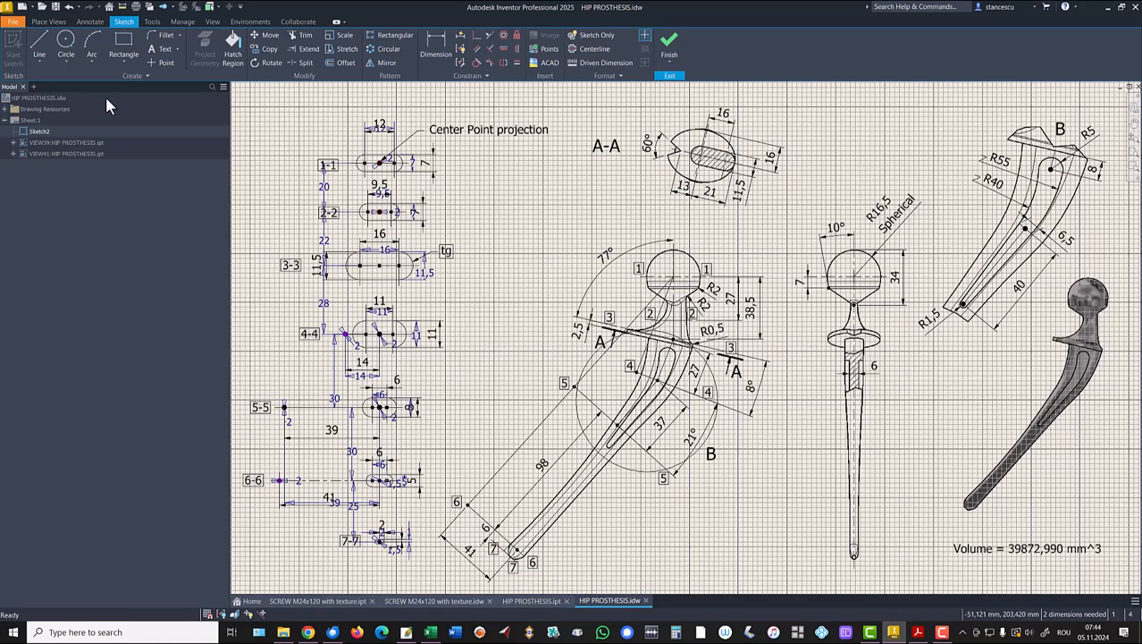
{"action": "left_click", "coordinate": [123, 63]}
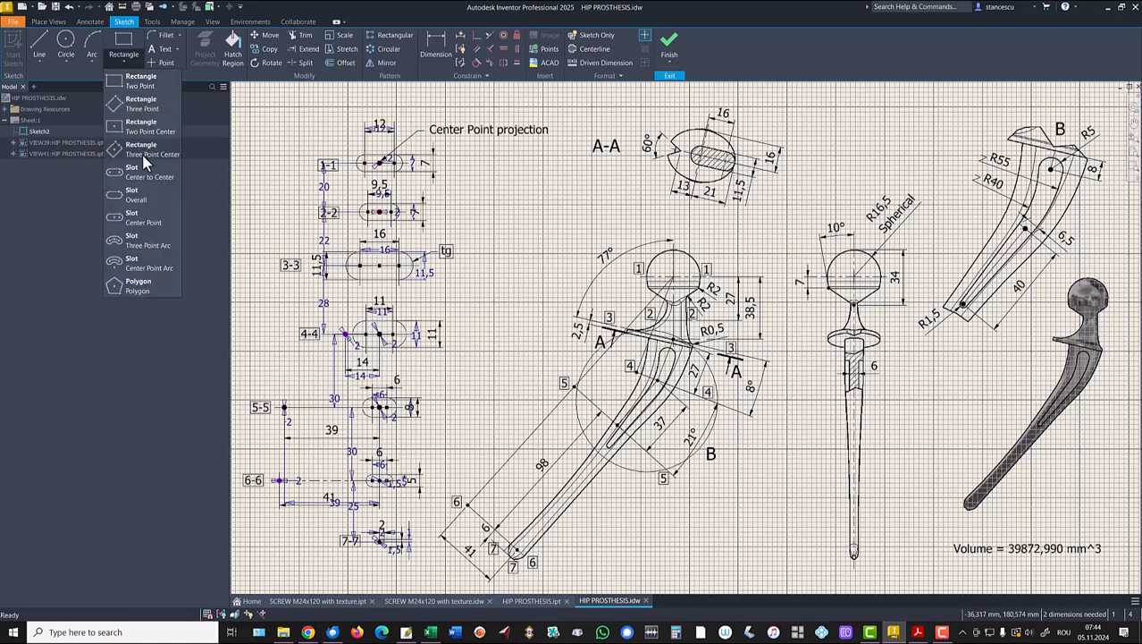
{"action": "left_click", "coordinate": [143, 197]}
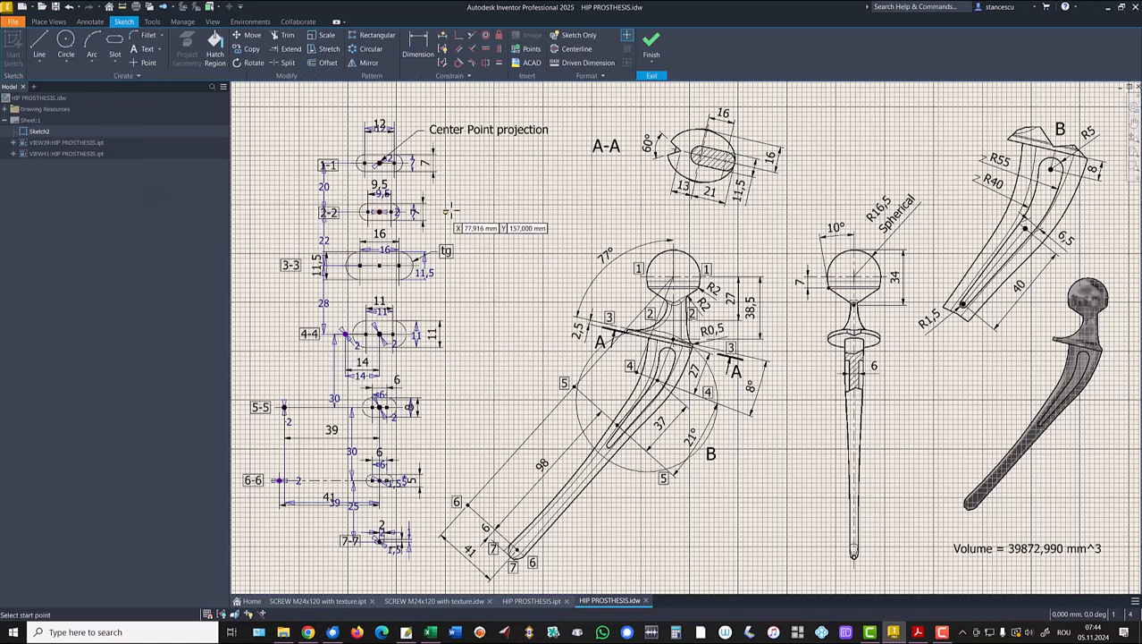
{"action": "left_click", "coordinate": [504, 204]}
{"action": "left_click", "coordinate": [564, 204]}
{"action": "left_click", "coordinate": [562, 187]}
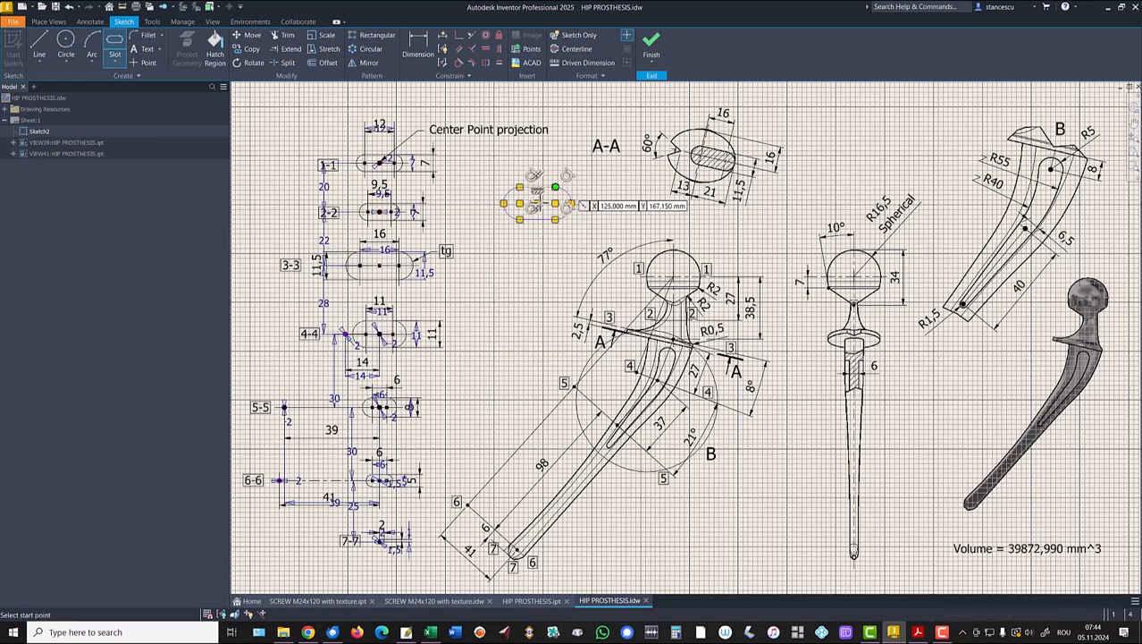
{"action": "left_click", "coordinate": [652, 43]}
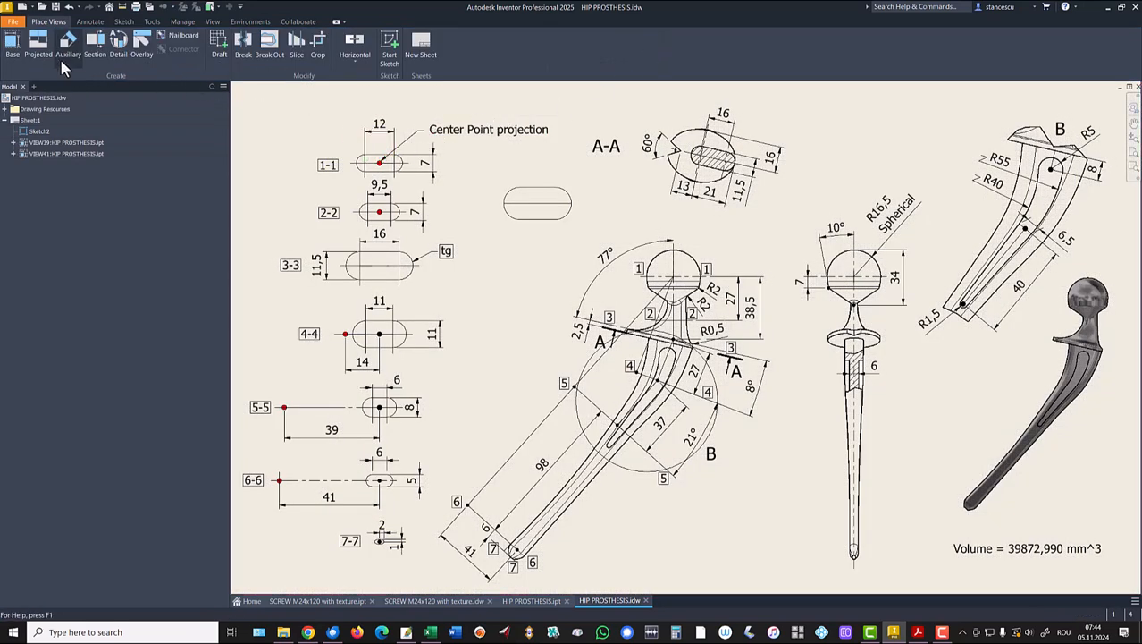
Dimension the slot's right end arc with an R6,65 radius.
{"action": "left_click", "coordinate": [98, 22]}
{"action": "left_click", "coordinate": [18, 45]}
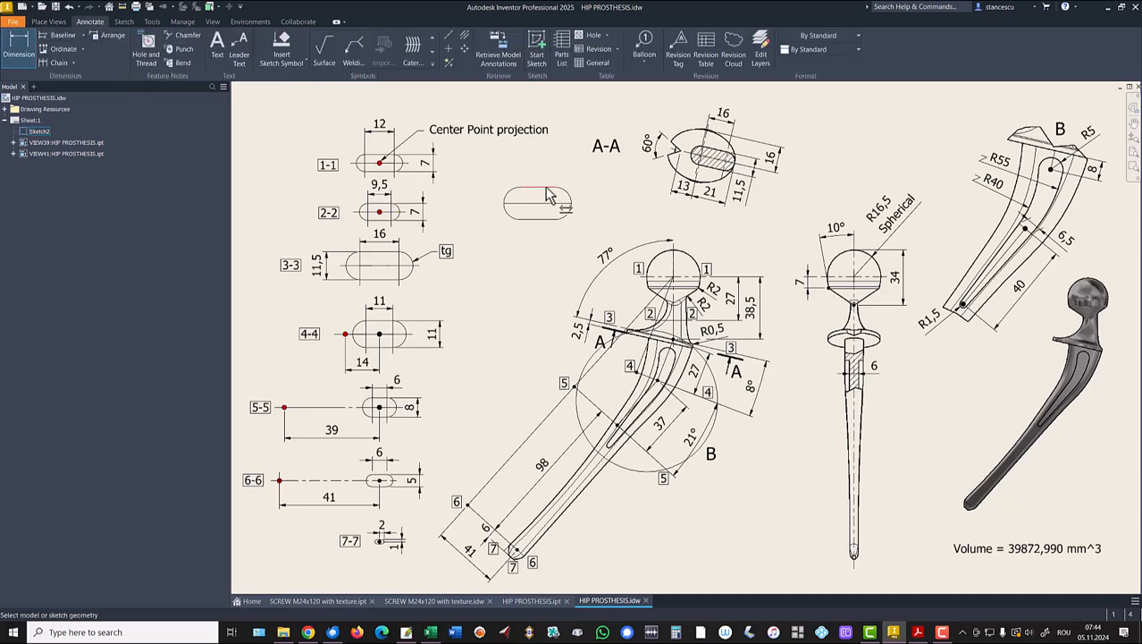
{"action": "left_click", "coordinate": [570, 202]}
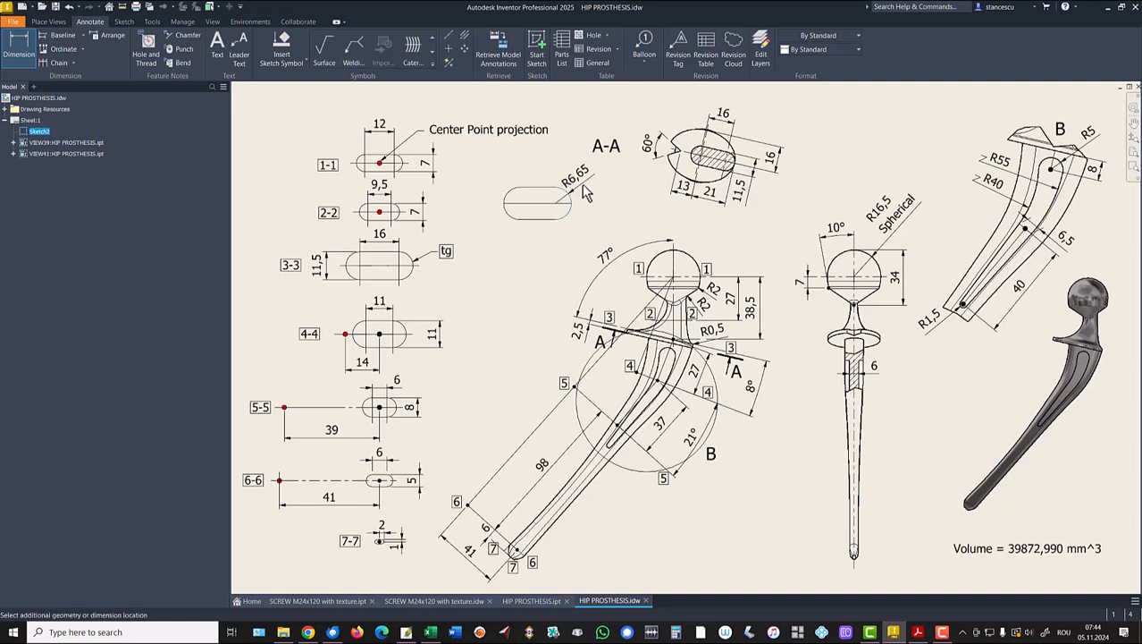
{"action": "left_click", "coordinate": [585, 172]}
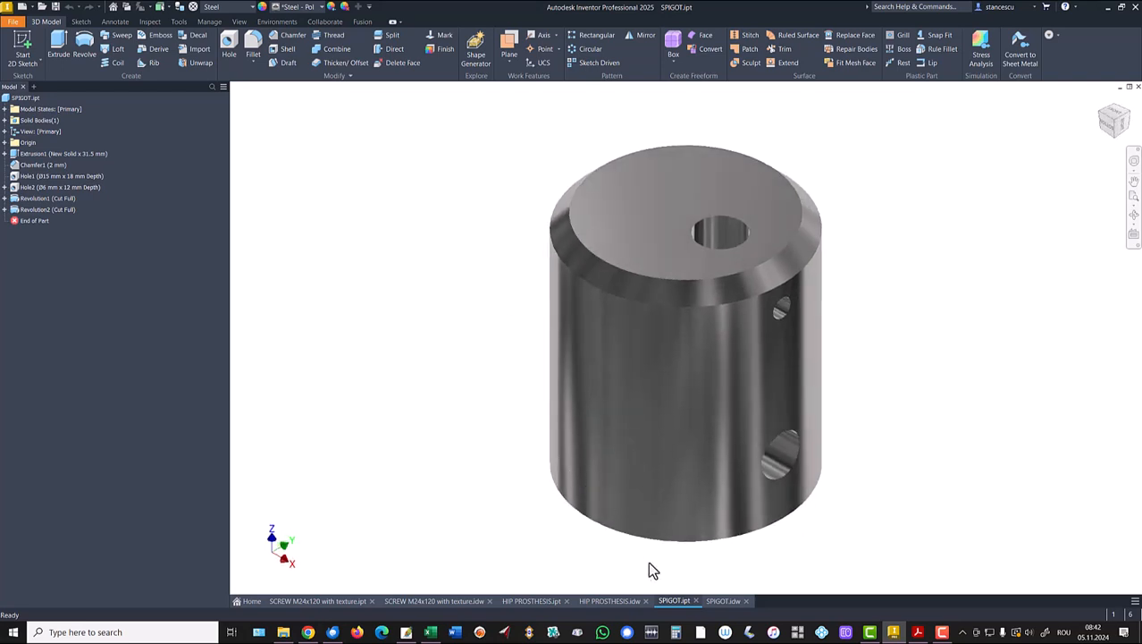
Switch to the SPIGOT.idw drawing, then start a new file.
{"action": "left_click", "coordinate": [722, 601]}
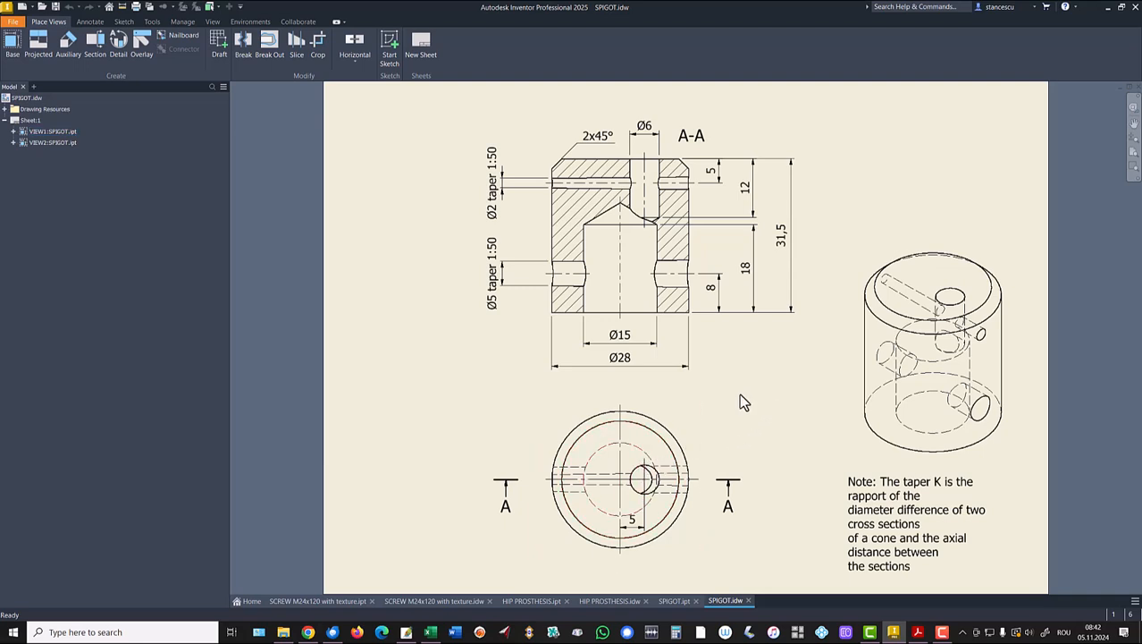
{"action": "left_click", "coordinate": [21, 11]}
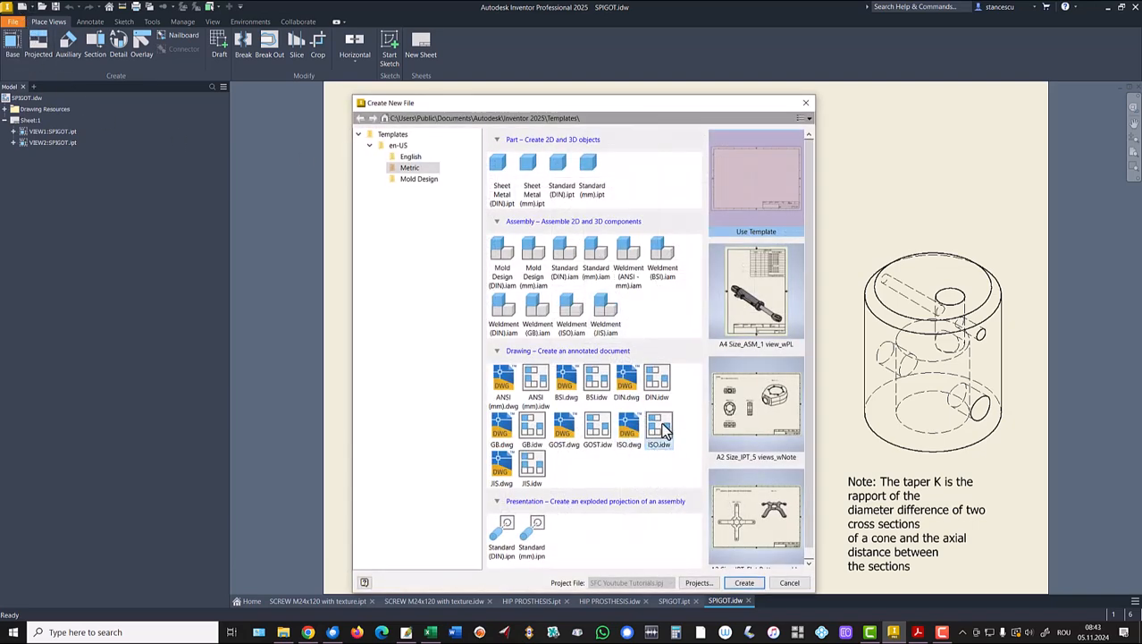
Create an ISO.idw drawing with a 4:1 base view of SPIGOT.ipt, moved below the sheet.
{"action": "double_click", "coordinate": [663, 431]}
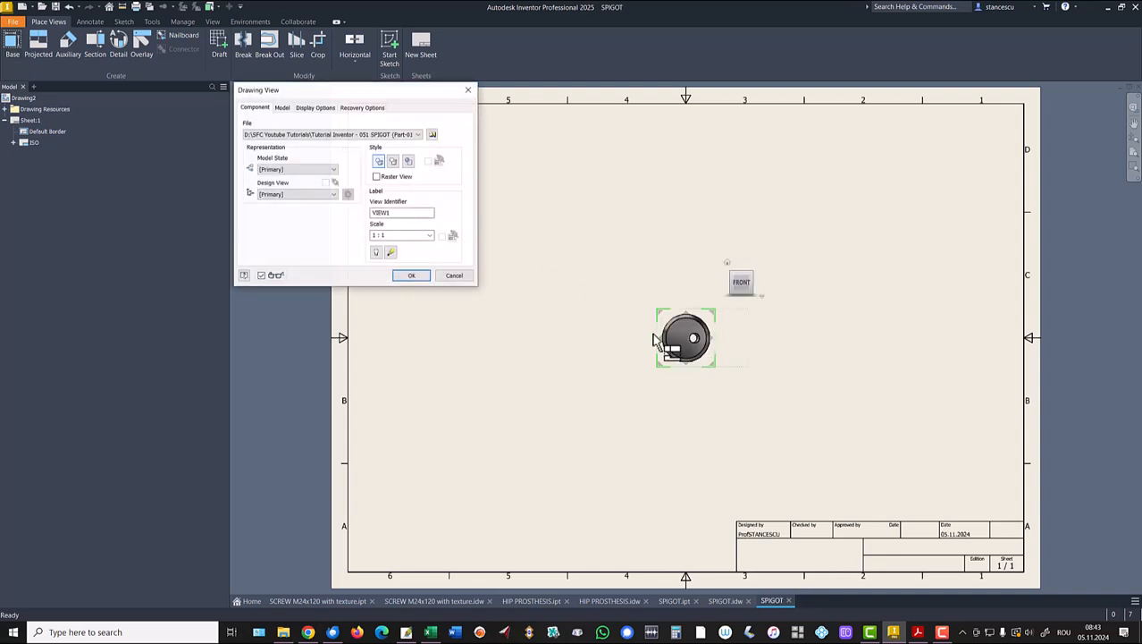
{"action": "double_click", "coordinate": [374, 235]}
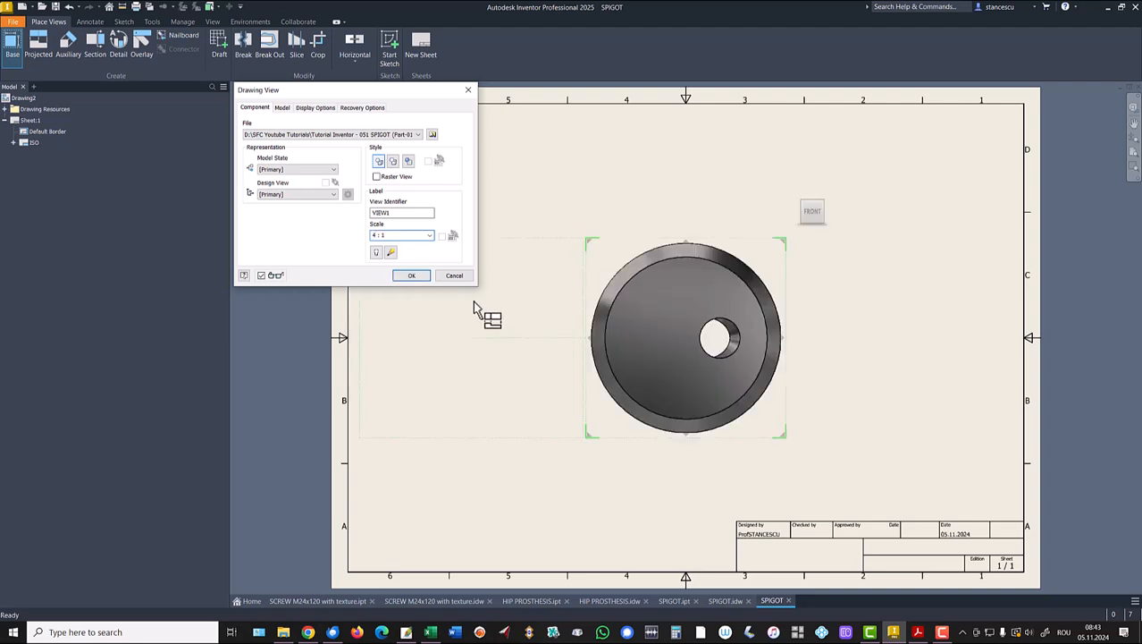
{"action": "left_click", "coordinate": [422, 276]}
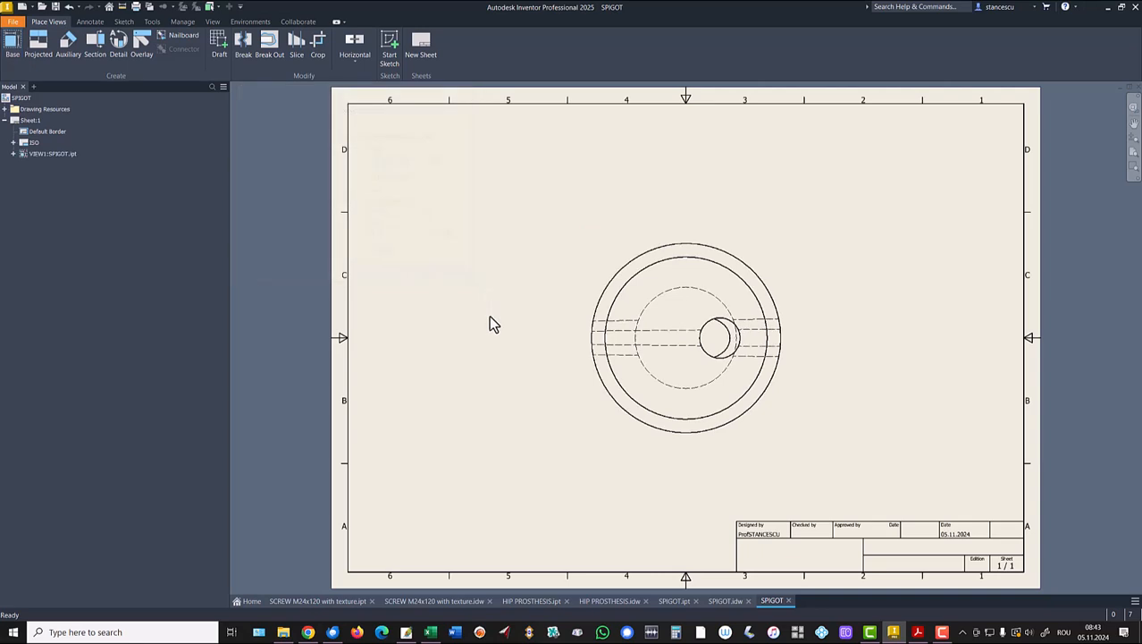
{"action": "scroll", "coordinate": [489, 314], "scroll_direction": "down", "scroll_amount": 3}
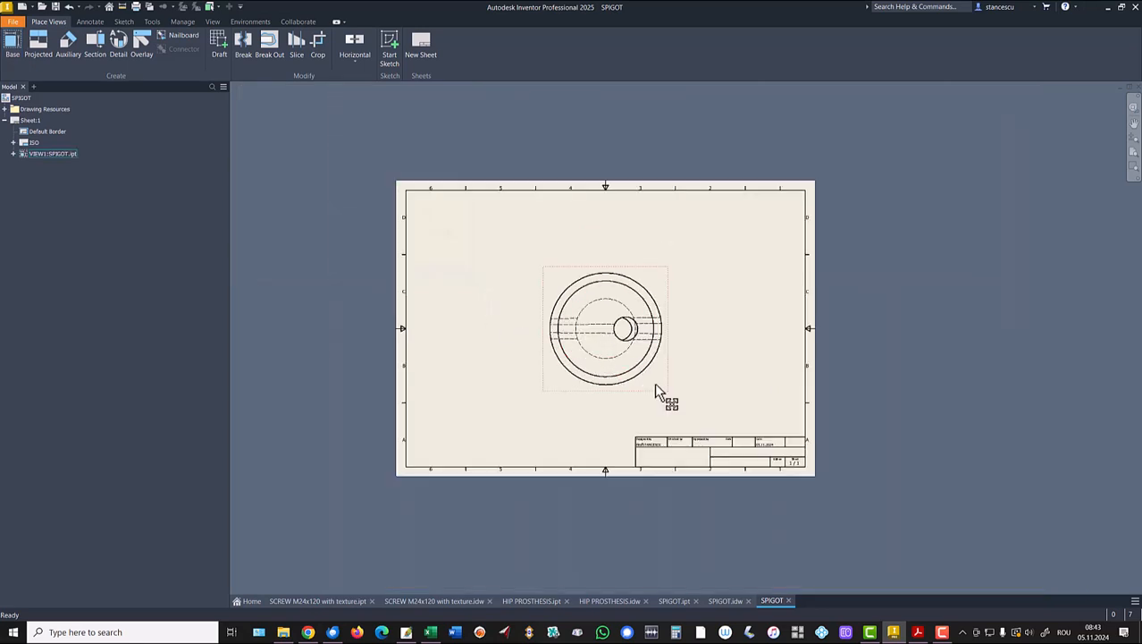
{"action": "mouse_move", "coordinate": [655, 399]}
{"action": "left_mouse_down"}
{"action": "mouse_move", "coordinate": [648, 557]}
{"action": "mouse_move", "coordinate": [661, 606]}
{"action": "left_mouse_up"}
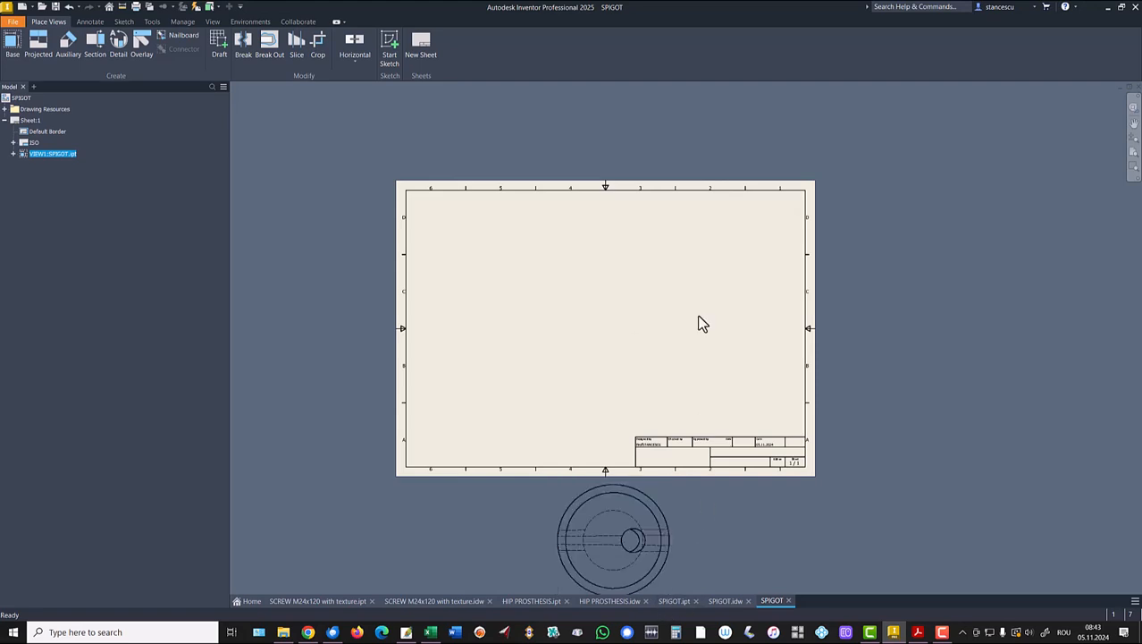
Begin a section line on the SPIGOT drawing, cancel it, and pan the sheet up.
{"action": "left_click", "coordinate": [95, 45]}
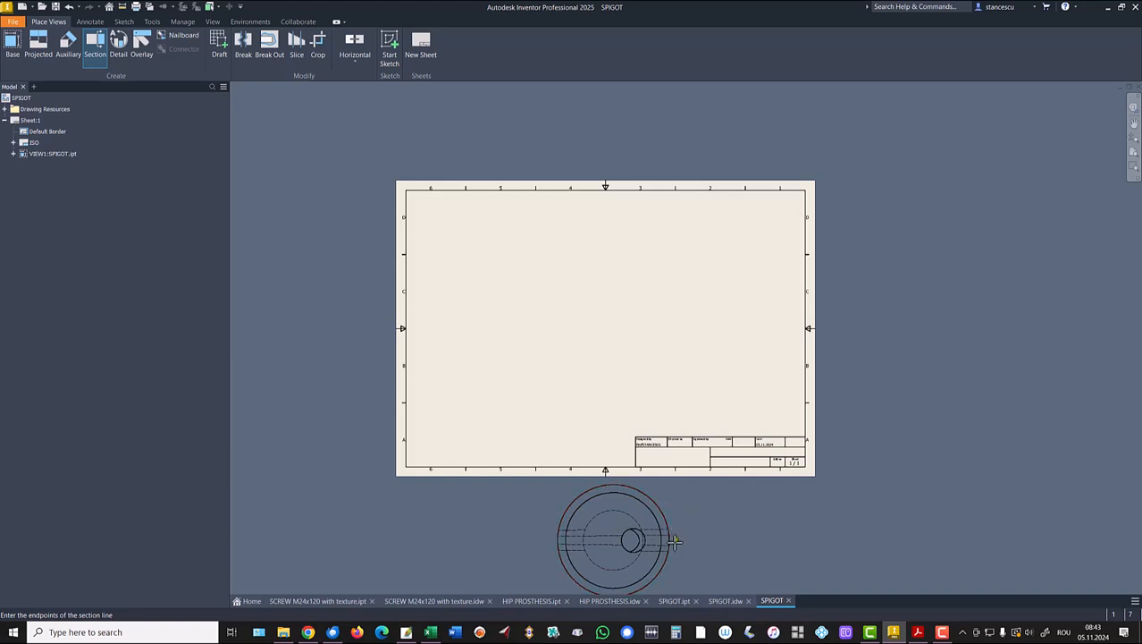
{"action": "scroll", "coordinate": [548, 536], "scroll_direction": "up", "scroll_amount": 3}
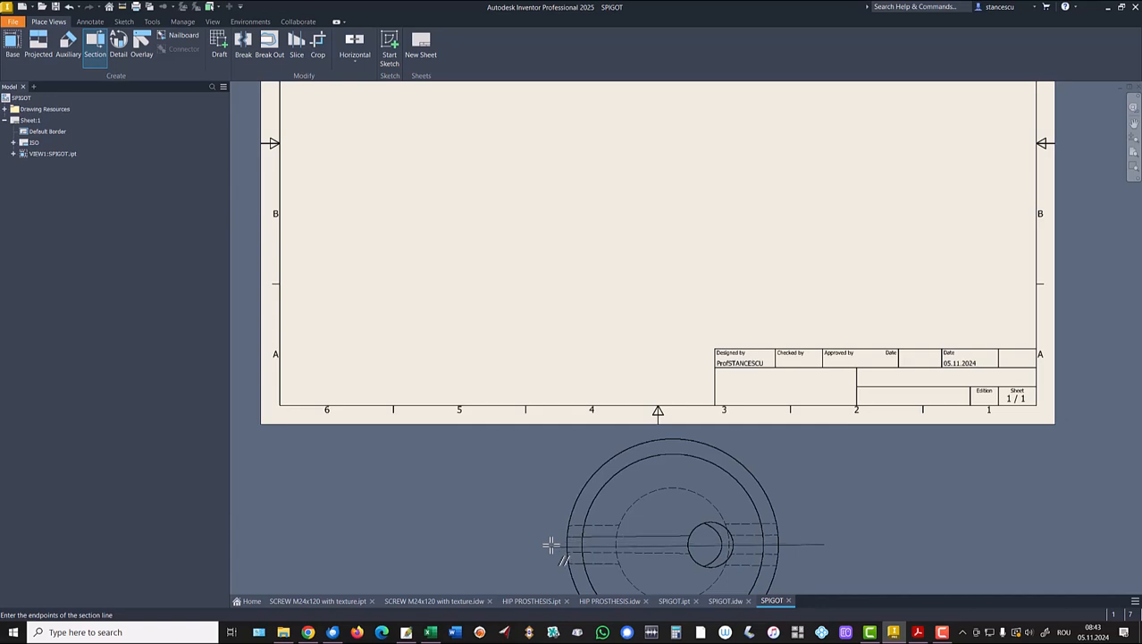
{"action": "left_click", "coordinate": [550, 545]}
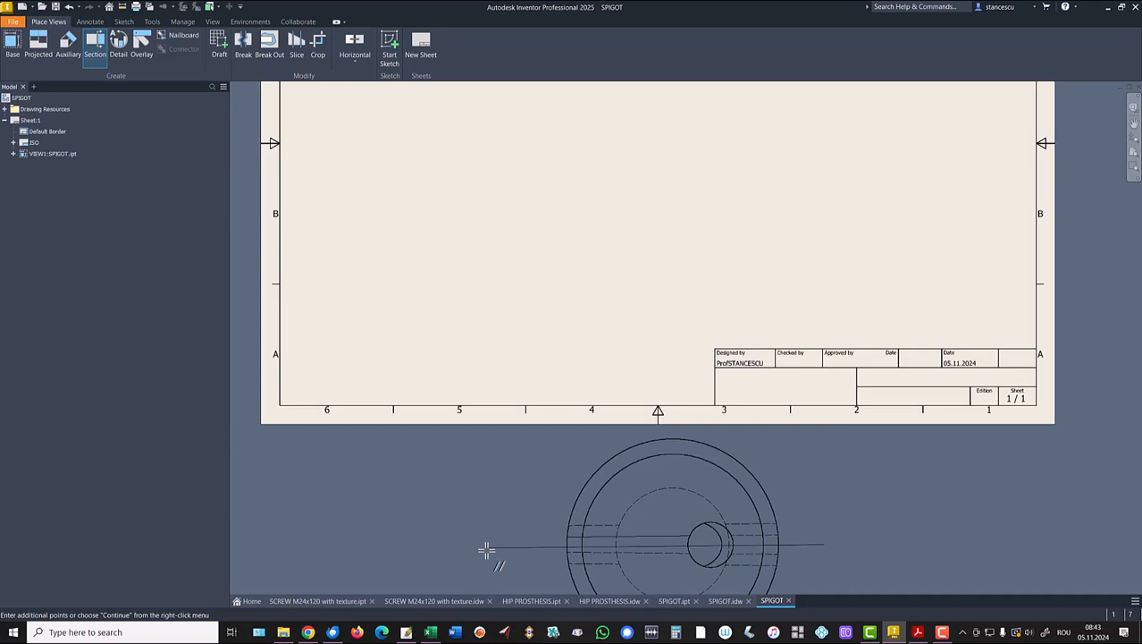
{"action": "key", "text": "Escape"}
{"action": "middle_click_drag", "start_coordinate": [537, 531], "coordinate": [536, 469]}
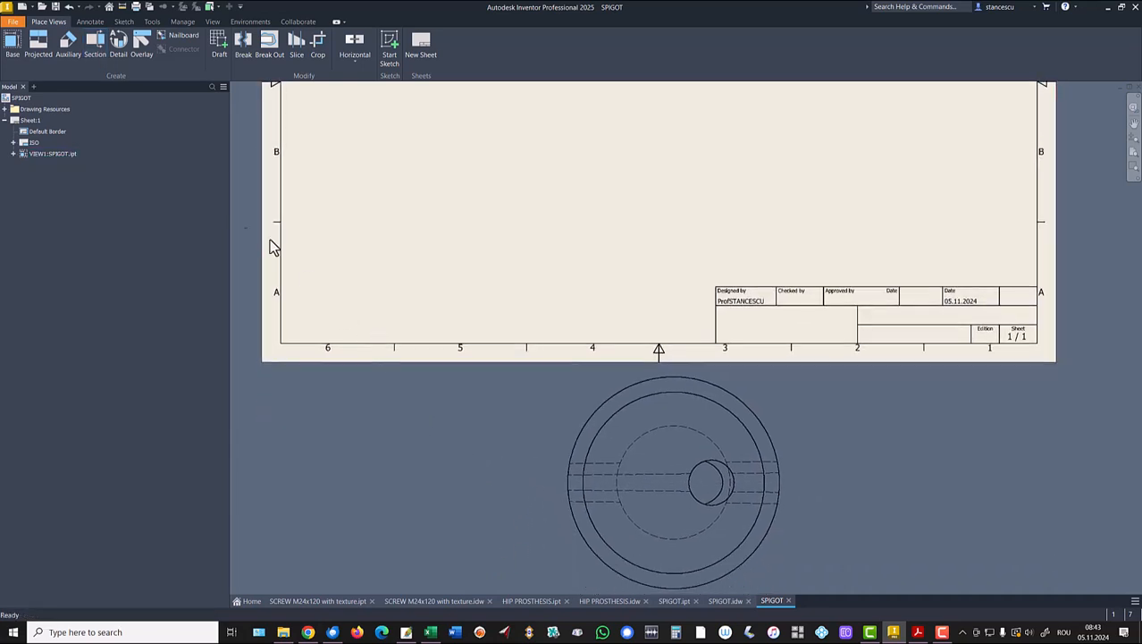
Cut across the circular view and place hatched section view A-A at 4:1, then zoom to extents.
{"action": "left_click", "coordinate": [94, 41]}
{"action": "left_click", "coordinate": [572, 416]}
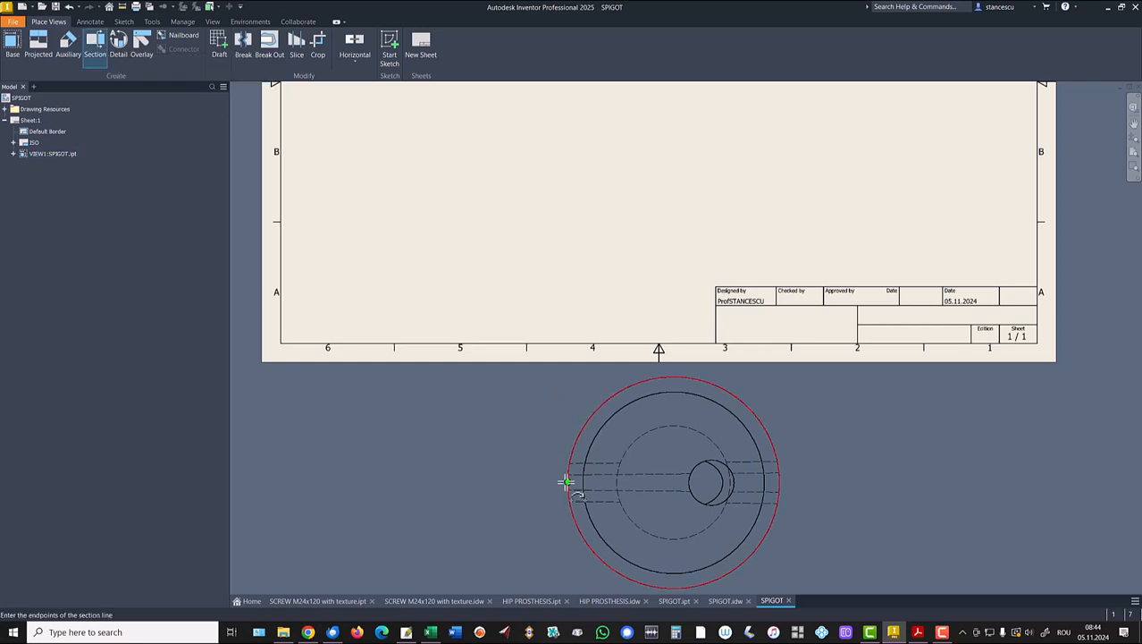
{"action": "left_click", "coordinate": [533, 484]}
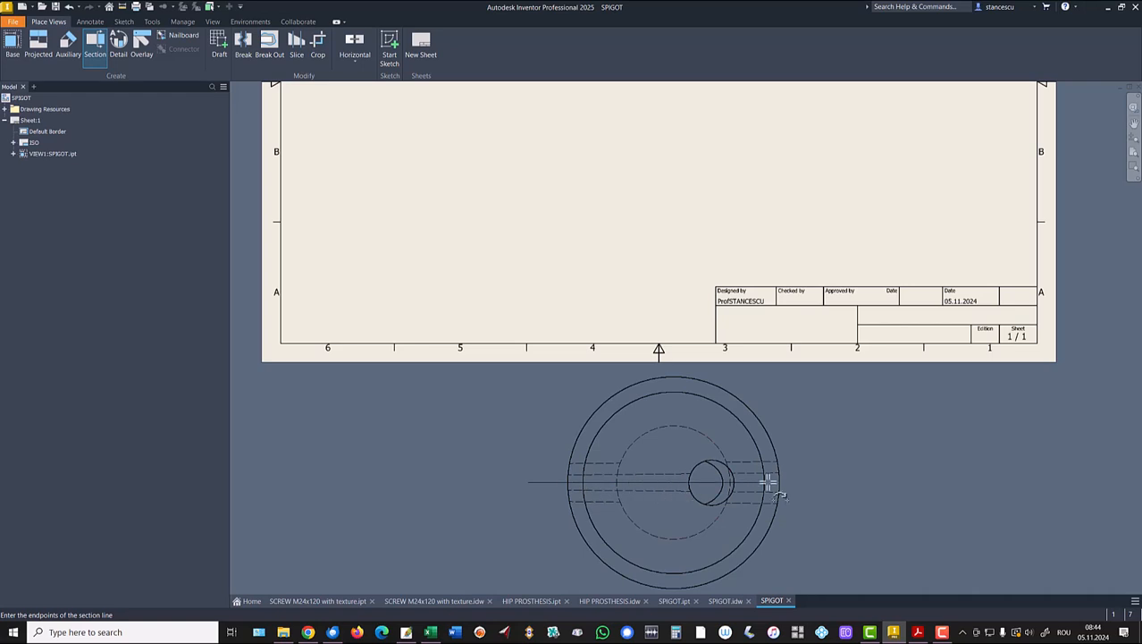
{"action": "left_click", "coordinate": [831, 481]}
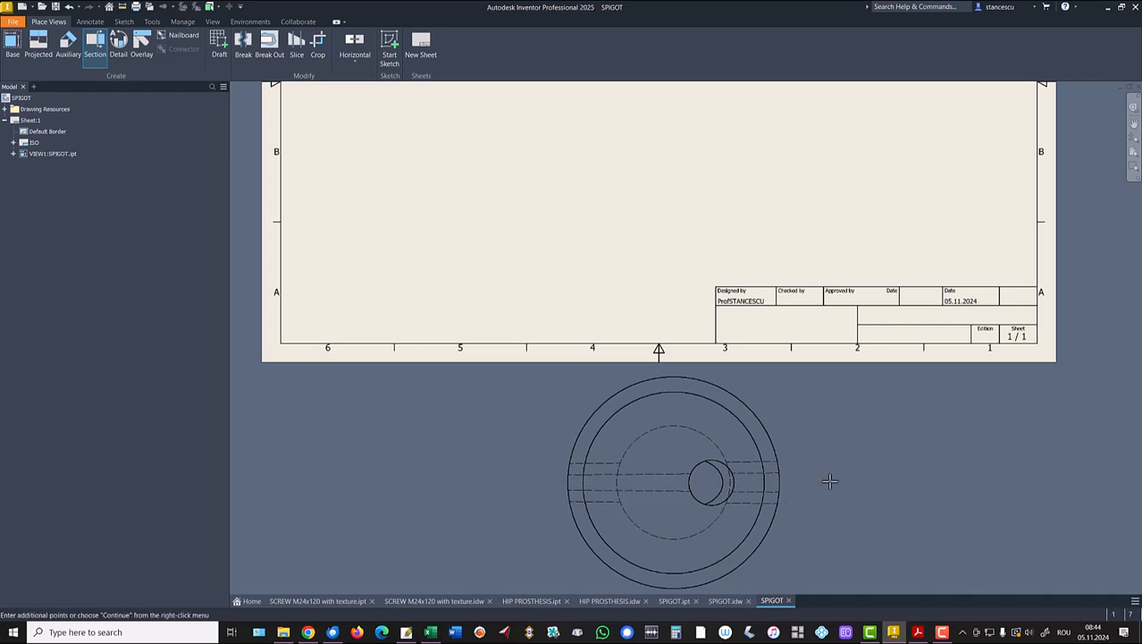
{"action": "right_click", "coordinate": [831, 426]}
{"action": "left_click", "coordinate": [876, 425]}
{"action": "middle_click_drag", "start_coordinate": [714, 189], "coordinate": [687, 415]}
{"action": "left_click", "coordinate": [700, 289]}
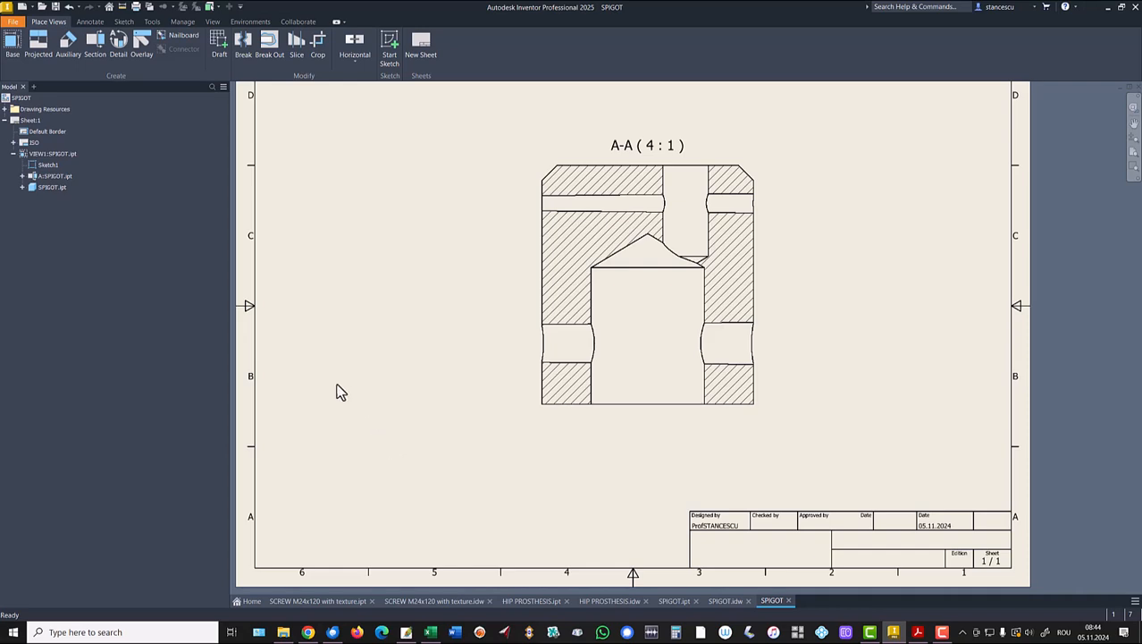
{"action": "scroll", "coordinate": [351, 380], "scroll_direction": "down", "scroll_amount": 5}
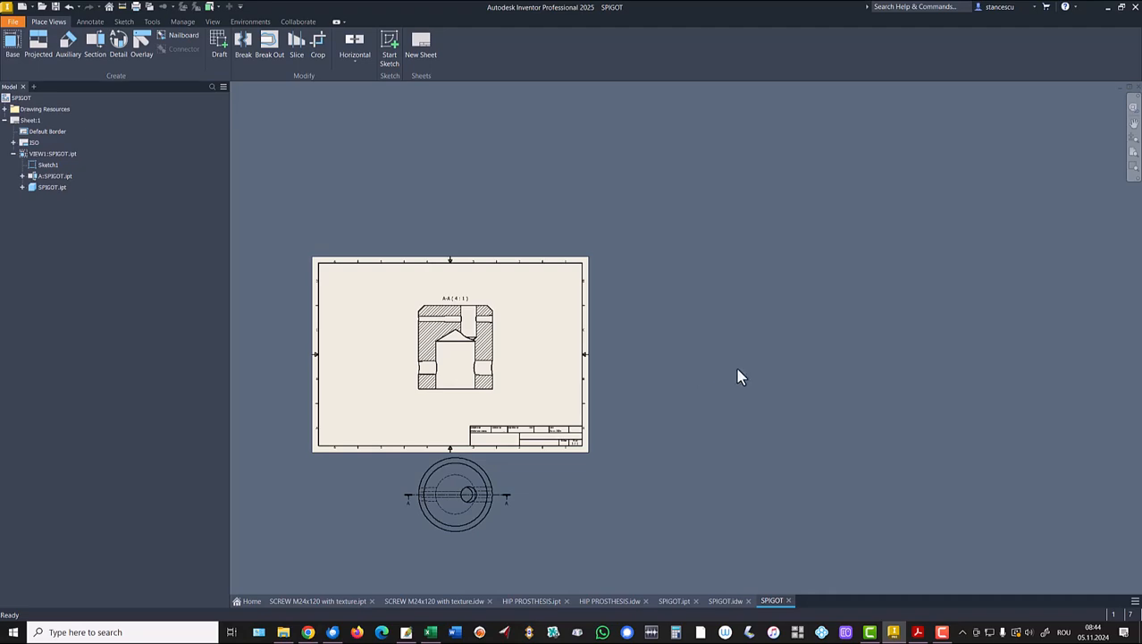
{"action": "key", "text": "Home"}
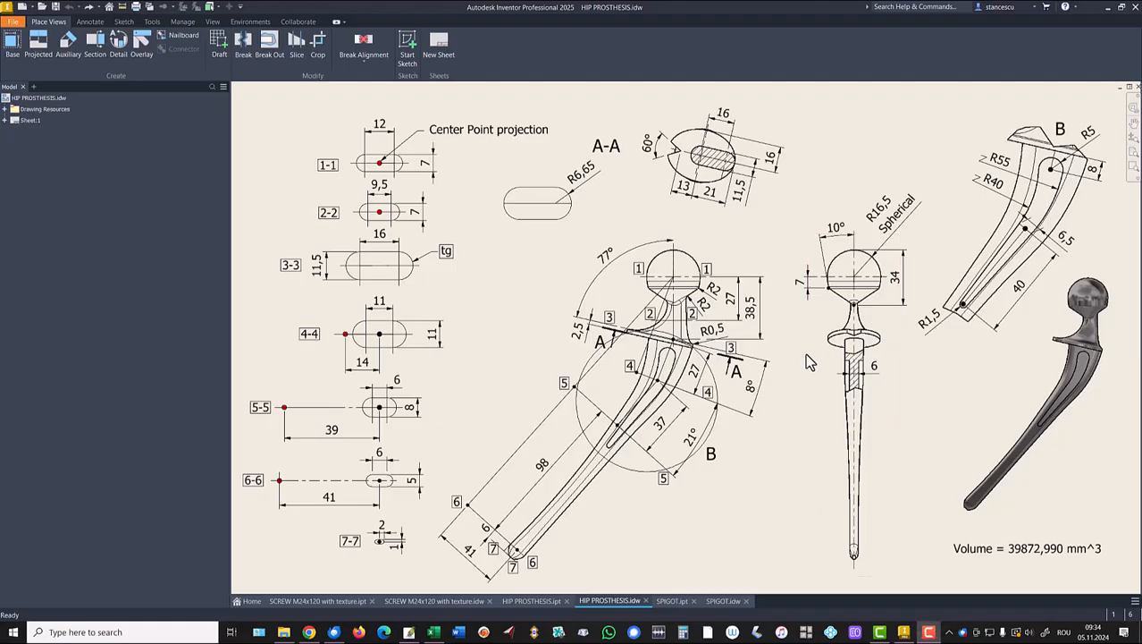
Draw section line J-J across the prosthesis stem and place its non-orthographic view near the sheet top.
{"action": "left_click", "coordinate": [96, 45]}
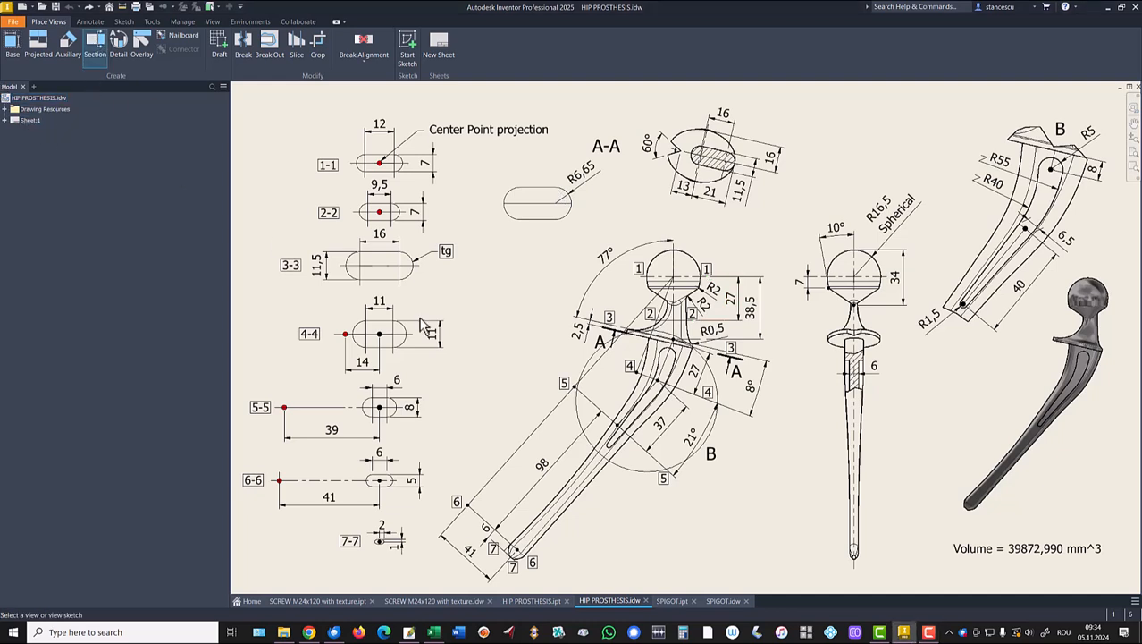
{"action": "left_click", "coordinate": [897, 372]}
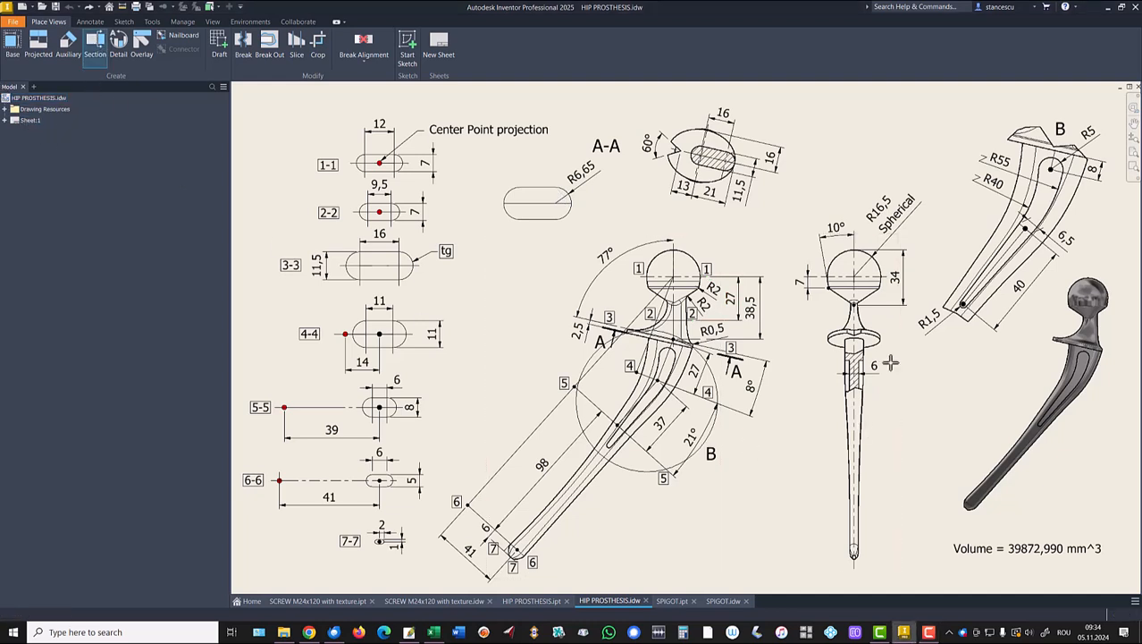
{"action": "left_click", "coordinate": [806, 368]}
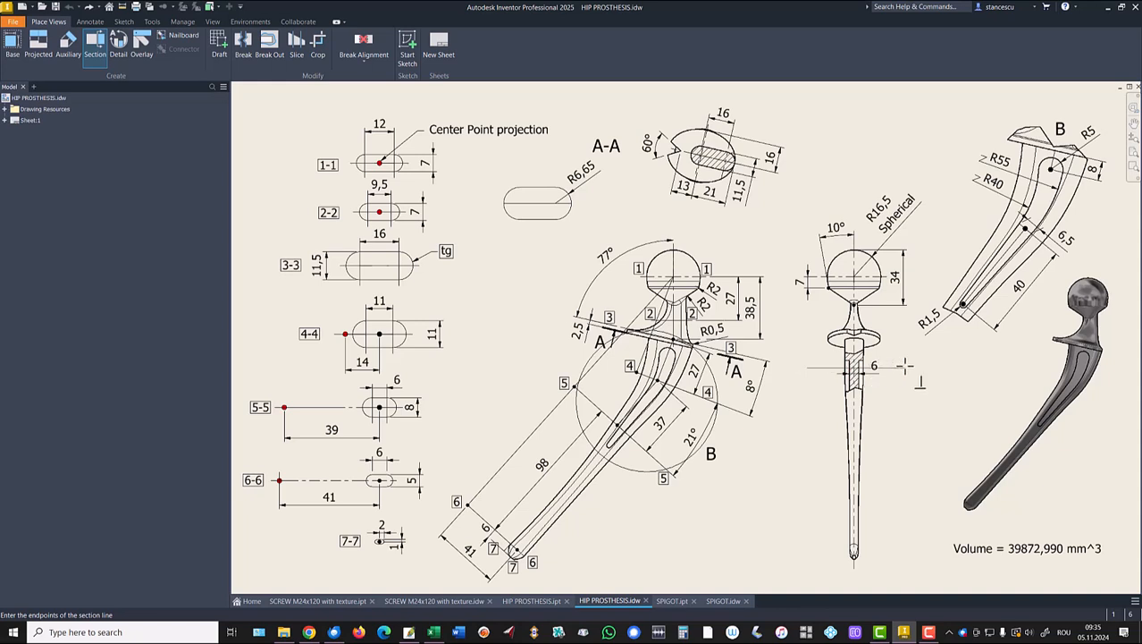
{"action": "left_click", "coordinate": [905, 365]}
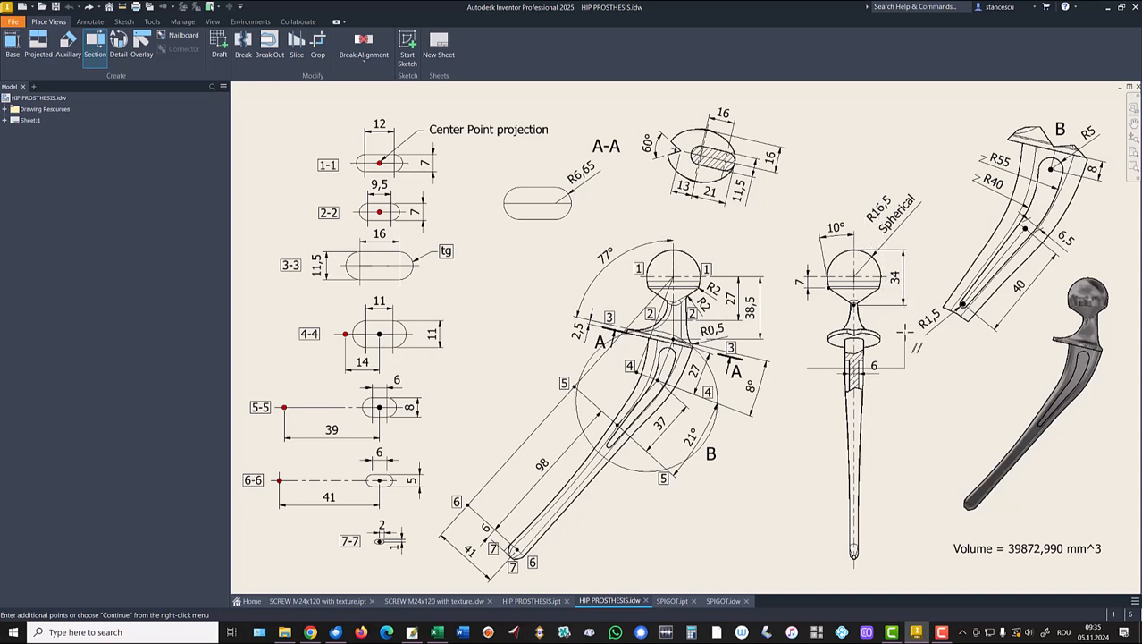
{"action": "right_click", "coordinate": [907, 333]}
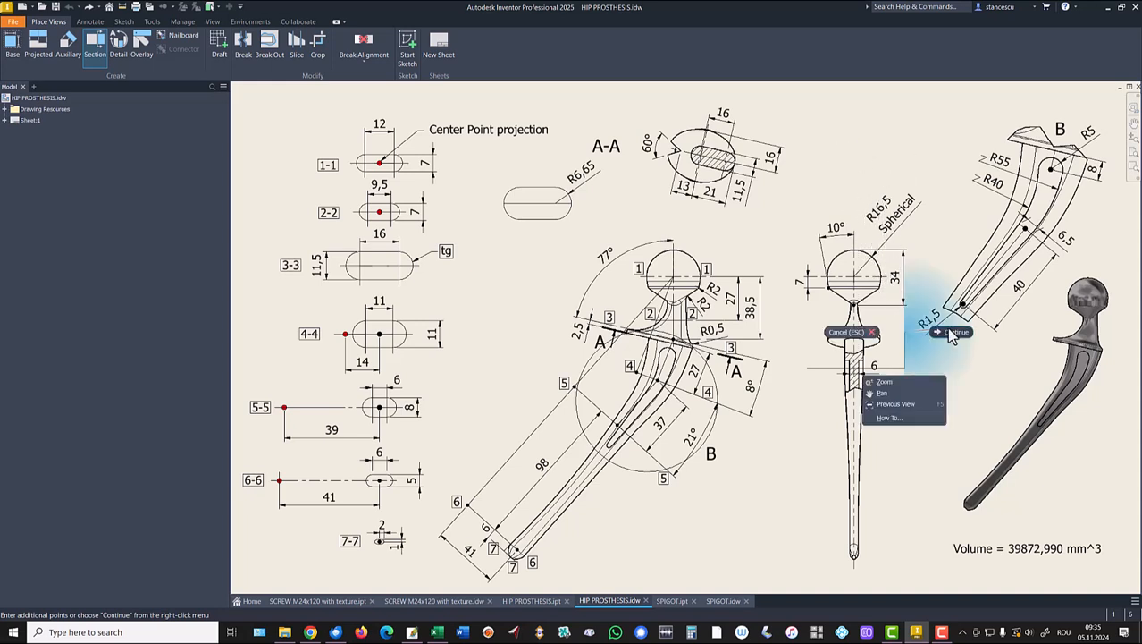
{"action": "left_click", "coordinate": [953, 332]}
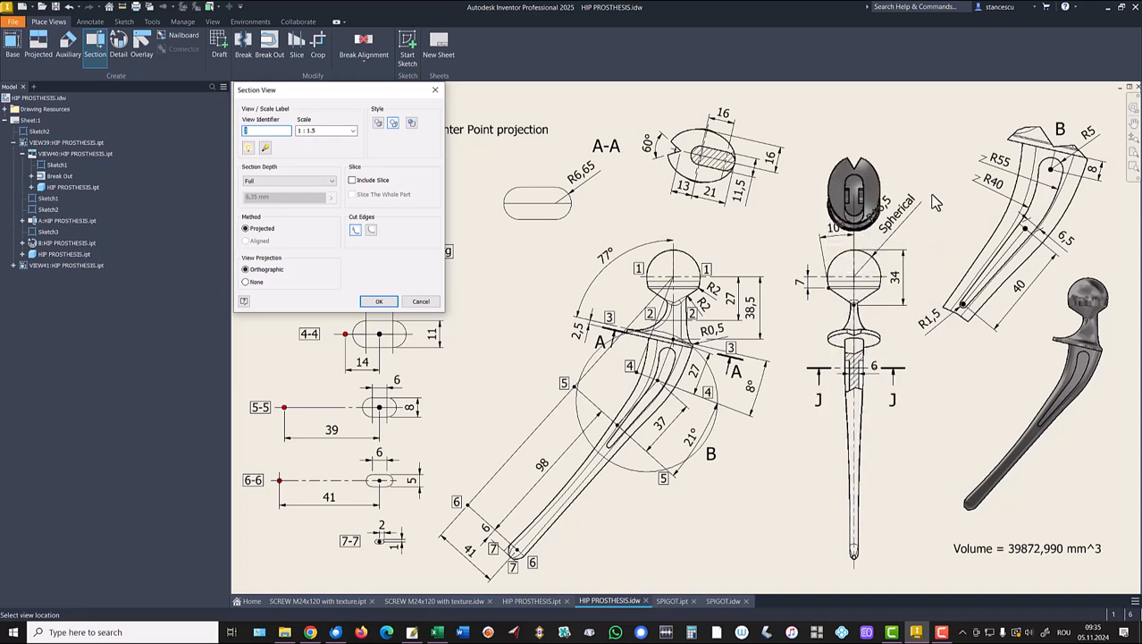
{"action": "key", "text": "ctrl"}
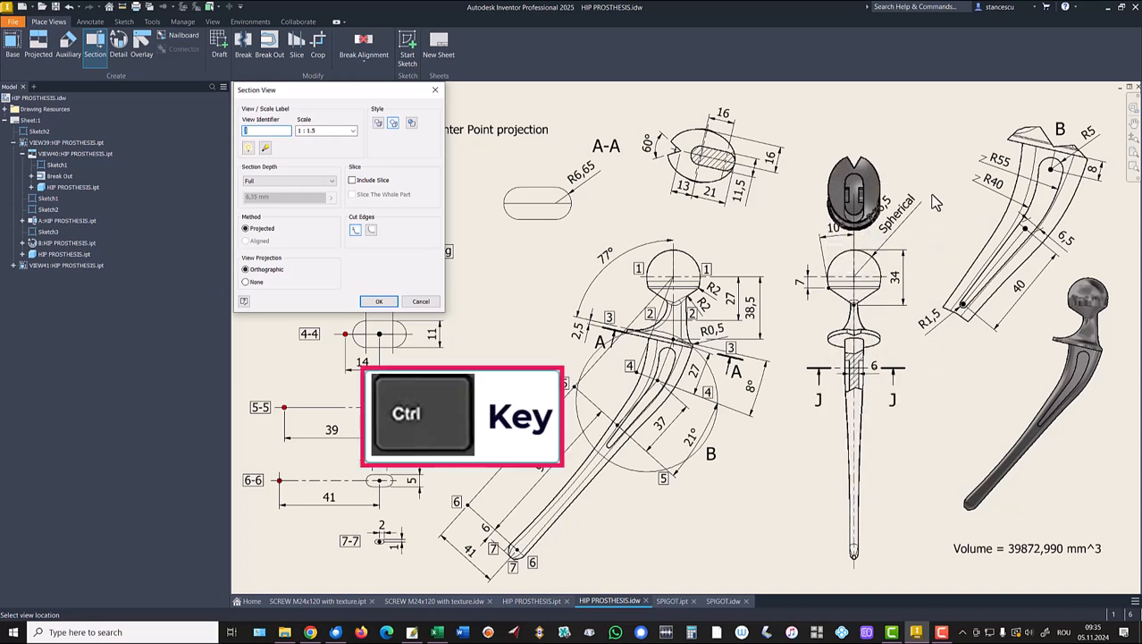
{"action": "key", "text": "ctrl"}
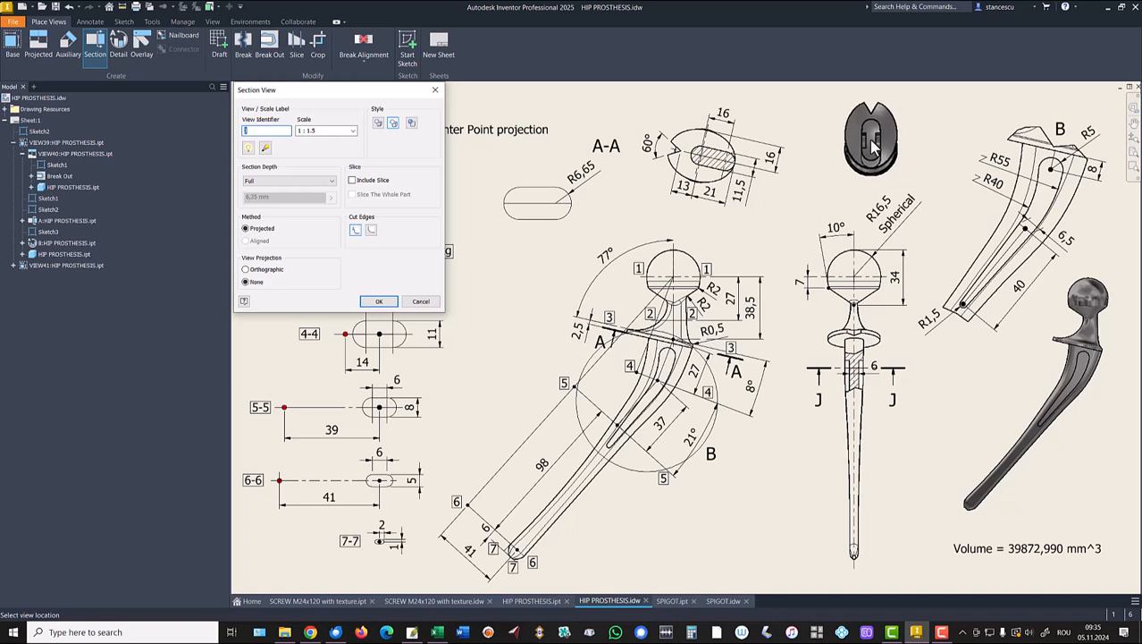
{"action": "left_click", "coordinate": [873, 145]}
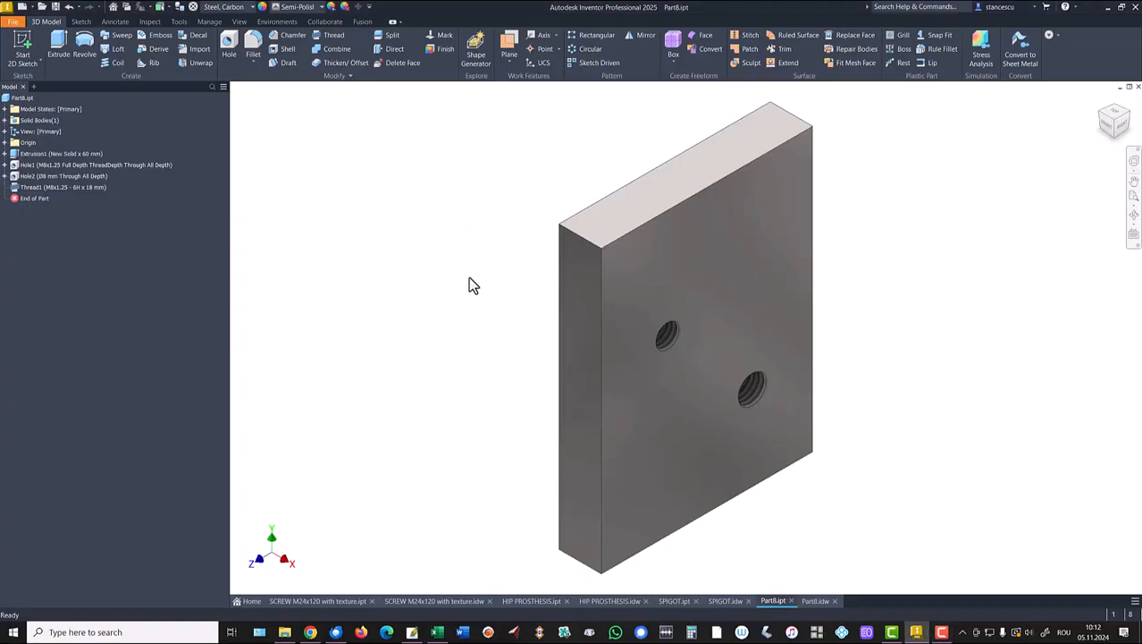
Zoom and orbit Part8's plate to inspect the threaded holes, then return to the home view.
{"action": "scroll", "coordinate": [501, 291], "scroll_direction": "up", "scroll_amount": 2}
{"action": "middle_click_drag", "start_coordinate": [537, 302], "coordinate": [653, 304], "text": "shift"}
{"action": "scroll", "coordinate": [689, 305], "scroll_direction": "up", "scroll_amount": 2}
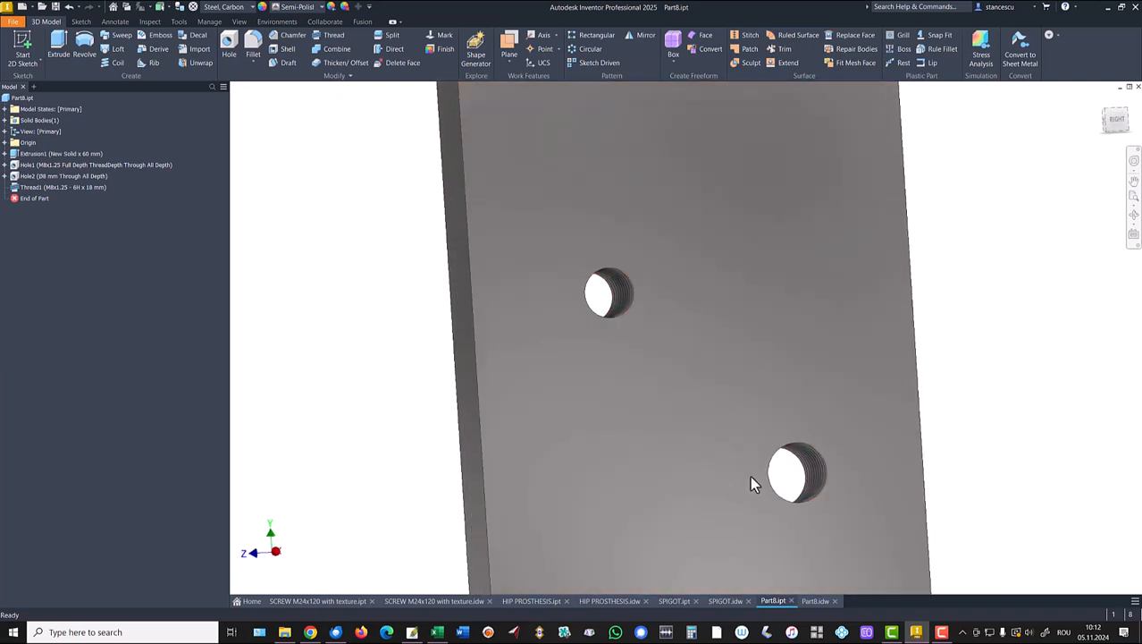
{"action": "scroll", "coordinate": [760, 414], "scroll_direction": "down", "scroll_amount": 3}
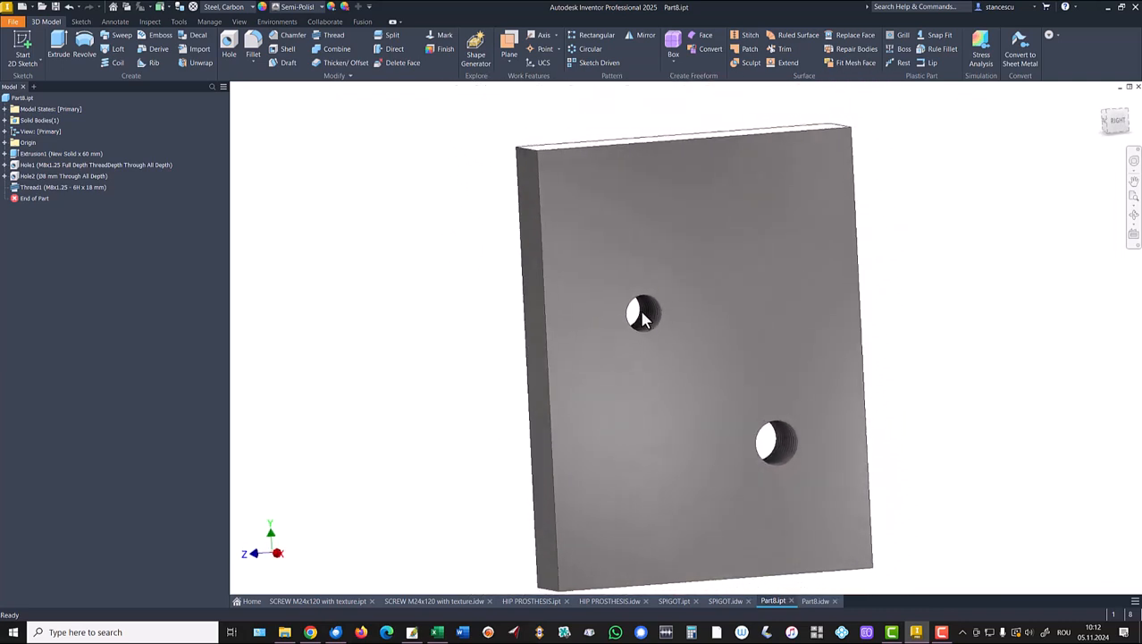
{"action": "key", "text": "F6"}
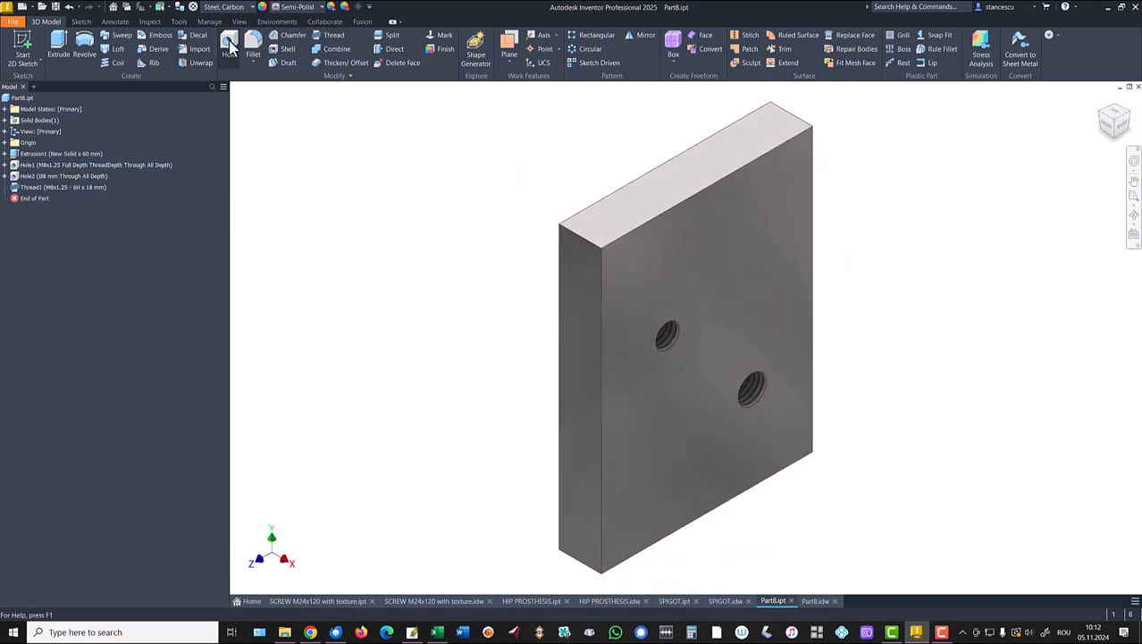
Add a tapped ISO Metric M8x1.25 hole high on the plate and a plain Ø8 mm hole below it.
{"action": "key", "text": "h"}
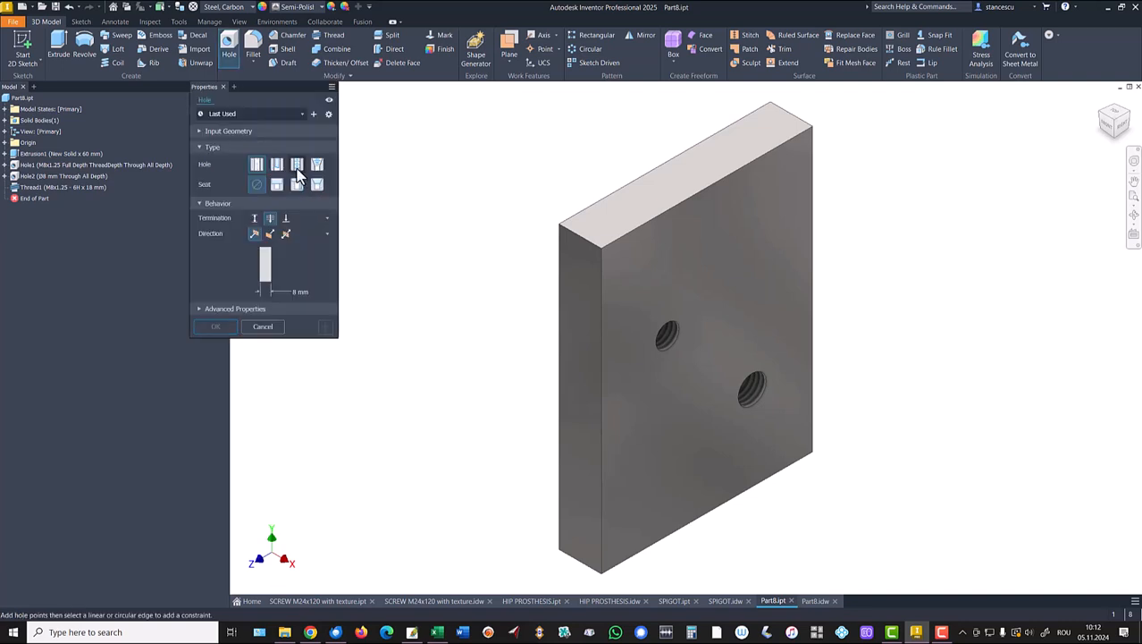
{"action": "left_click", "coordinate": [296, 166]}
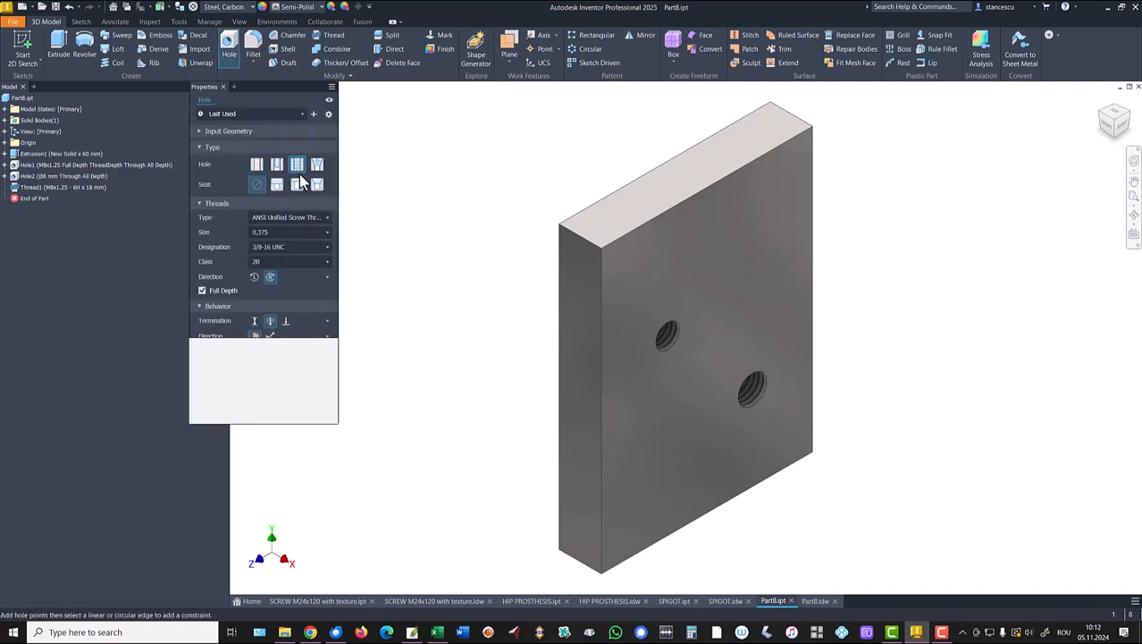
{"action": "left_click", "coordinate": [286, 225]}
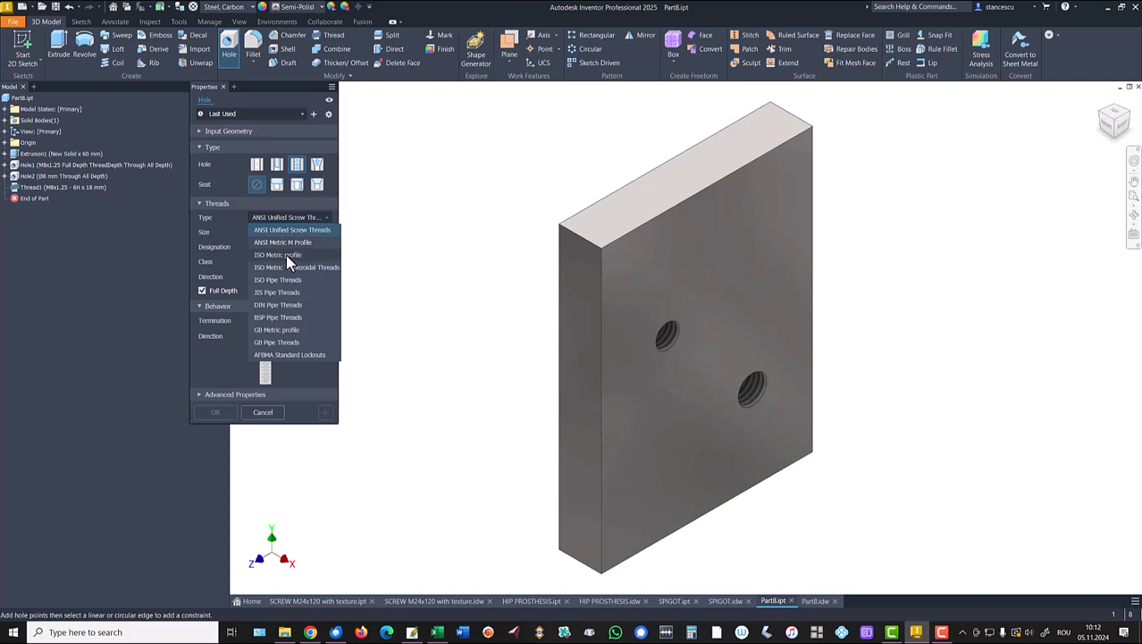
{"action": "left_click", "coordinate": [286, 255]}
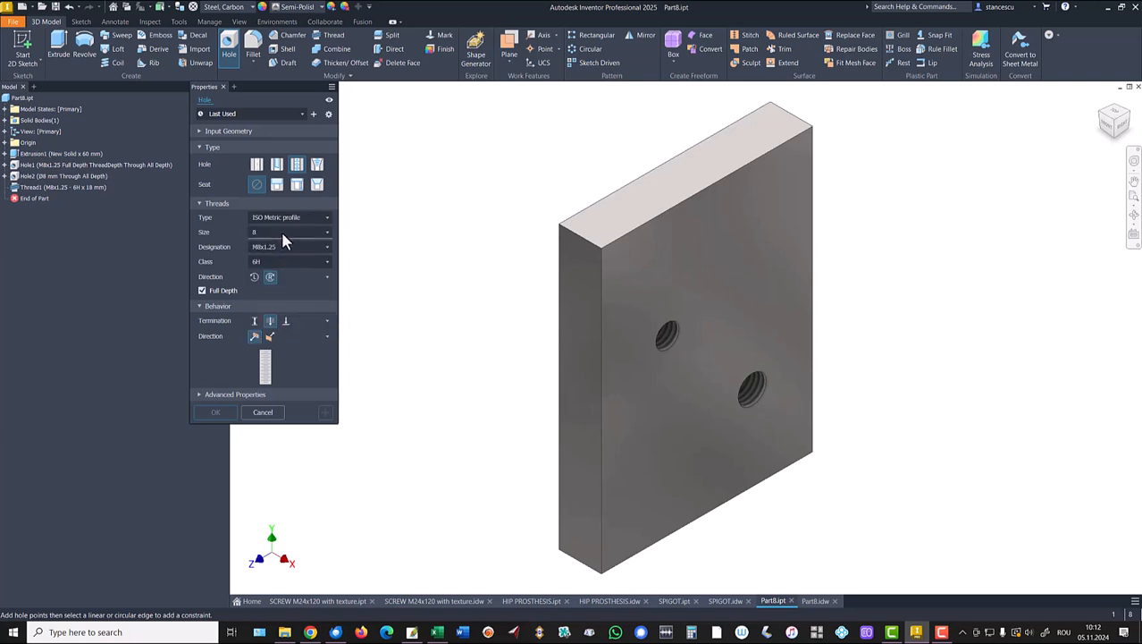
{"action": "left_click", "coordinate": [750, 267]}
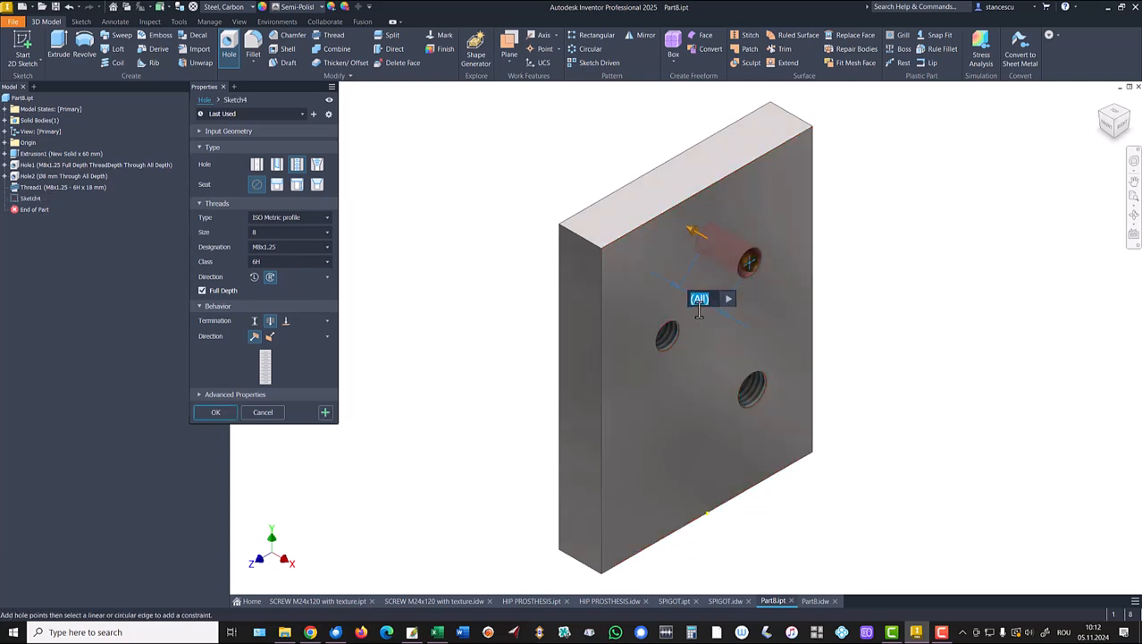
{"action": "left_click", "coordinate": [215, 413]}
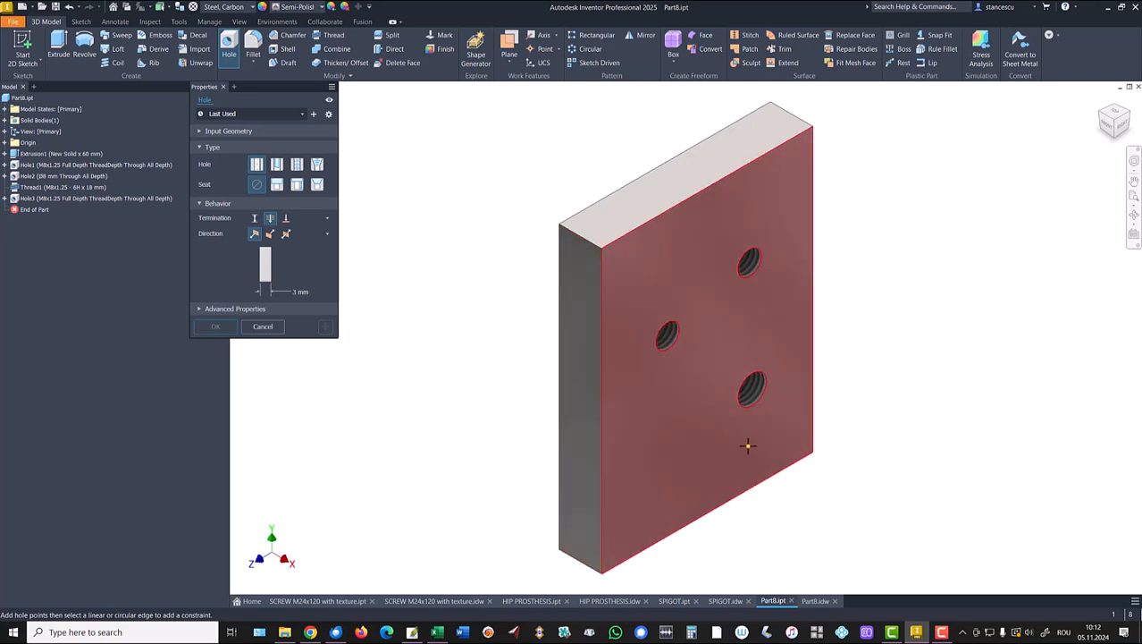
{"action": "left_click", "coordinate": [692, 445]}
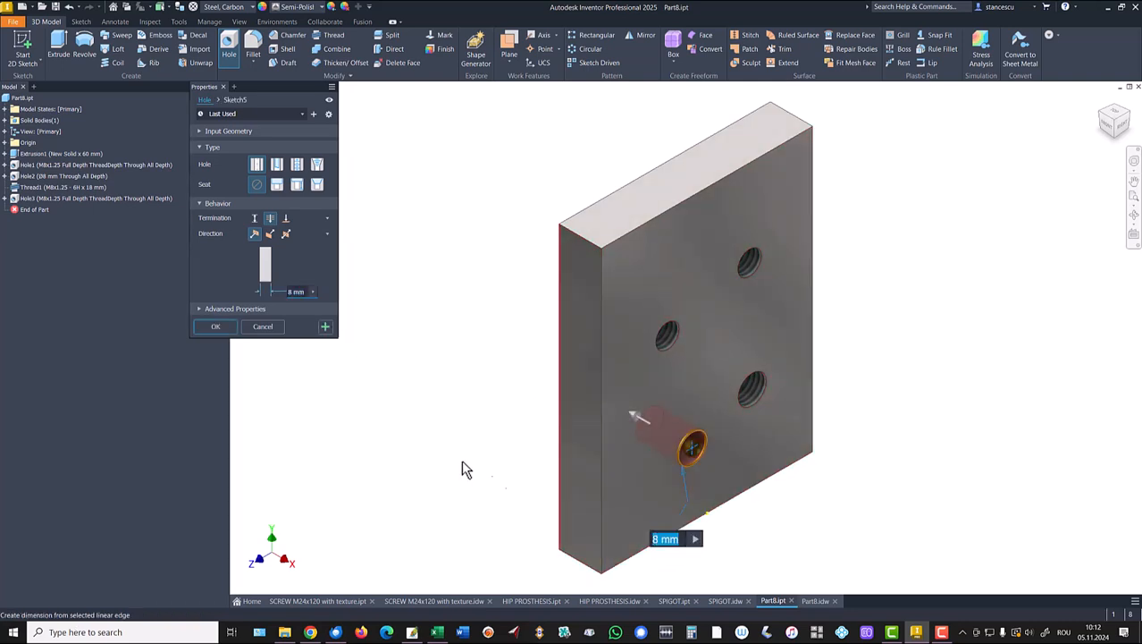
{"action": "left_click", "coordinate": [225, 329]}
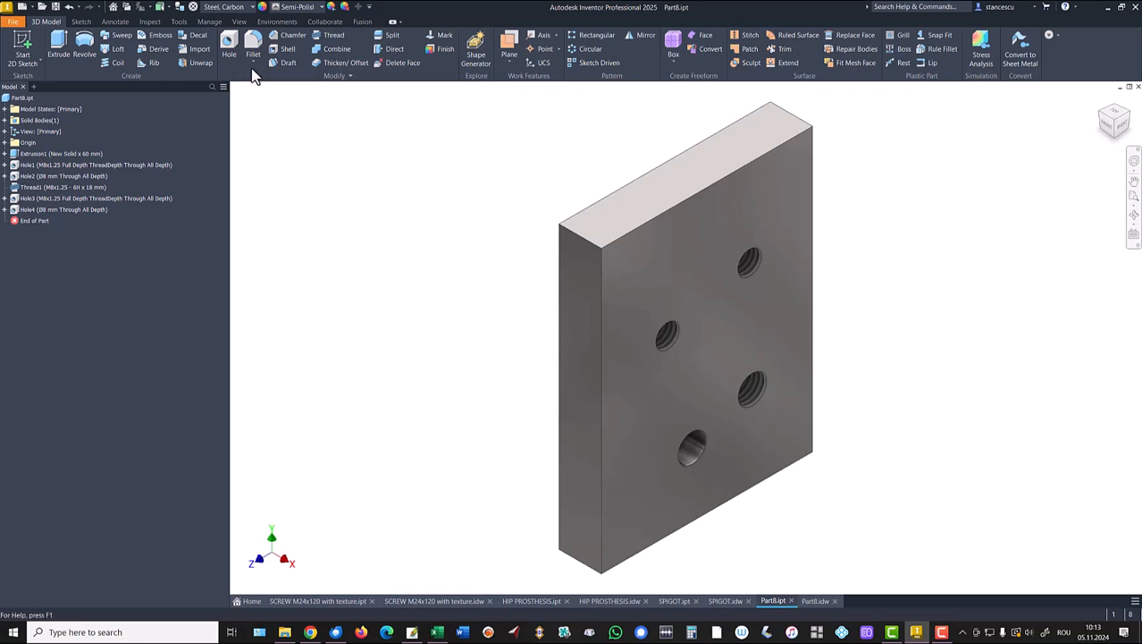
Thread the lower Ø8 mm hole M8x1.25 6H, 18 mm deep, and orbit to check it.
{"action": "left_click", "coordinate": [333, 36]}
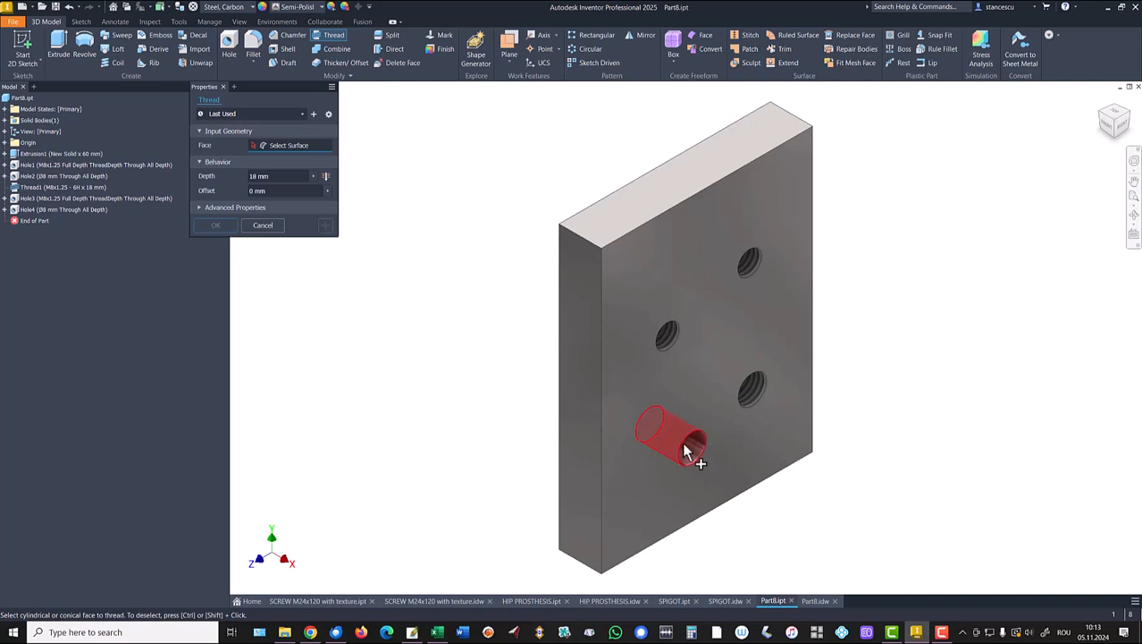
{"action": "left_click", "coordinate": [699, 440]}
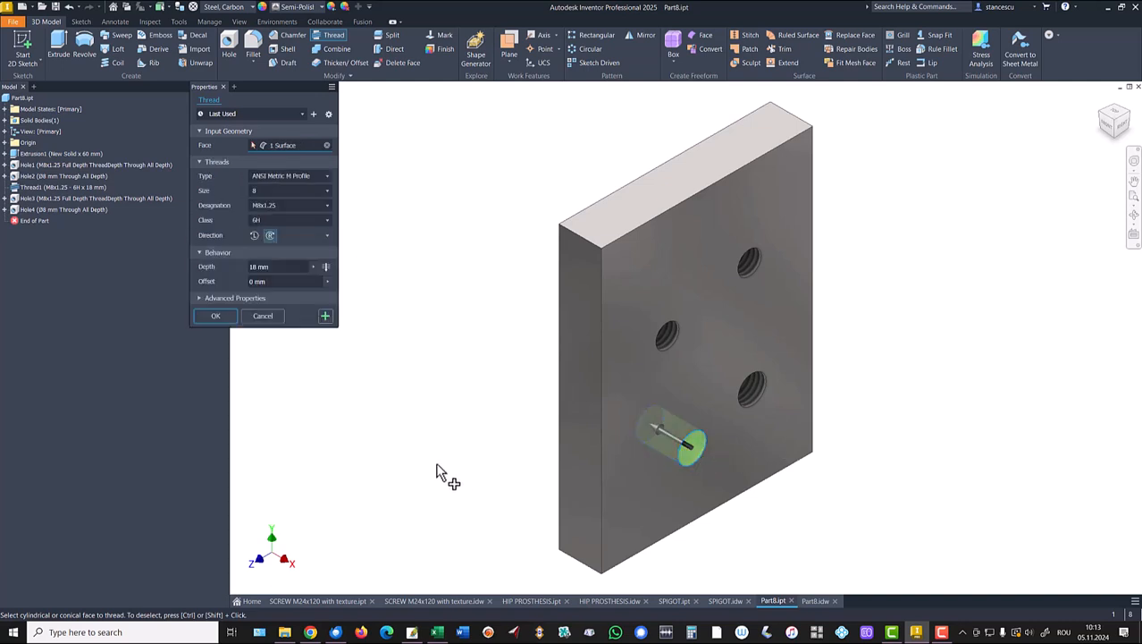
{"action": "left_click", "coordinate": [215, 315]}
{"action": "middle_click_drag", "start_coordinate": [829, 457], "coordinate": [785, 288], "text": "shift"}
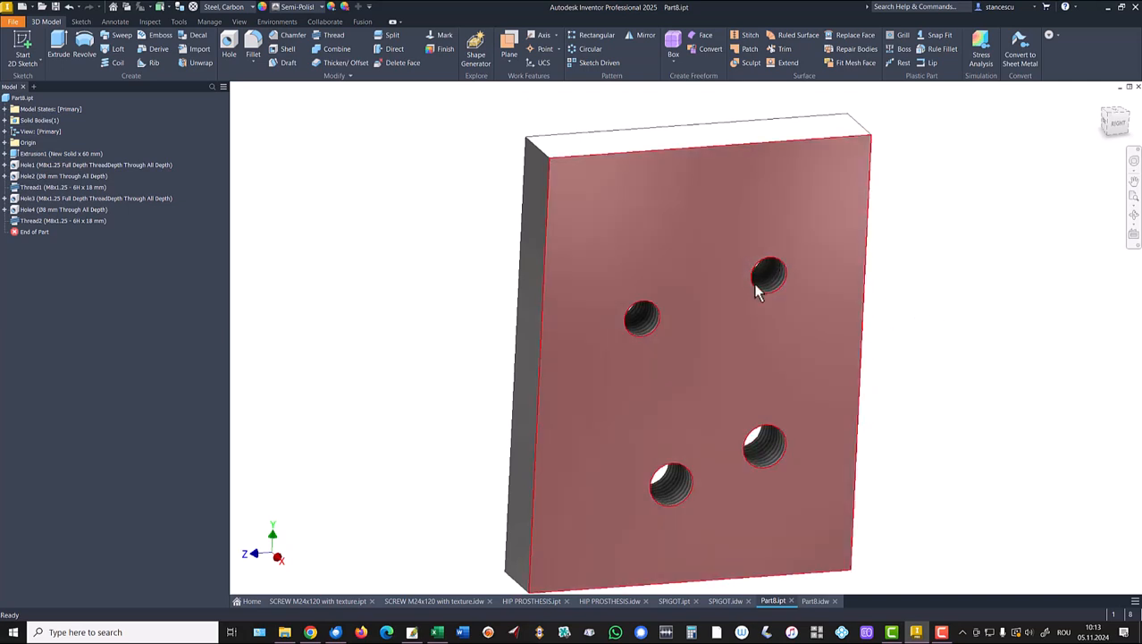
Roll Part8 back above Hole4 and then Hole3, and switch to the Part8.idw drawing.
{"action": "key", "text": "F6"}
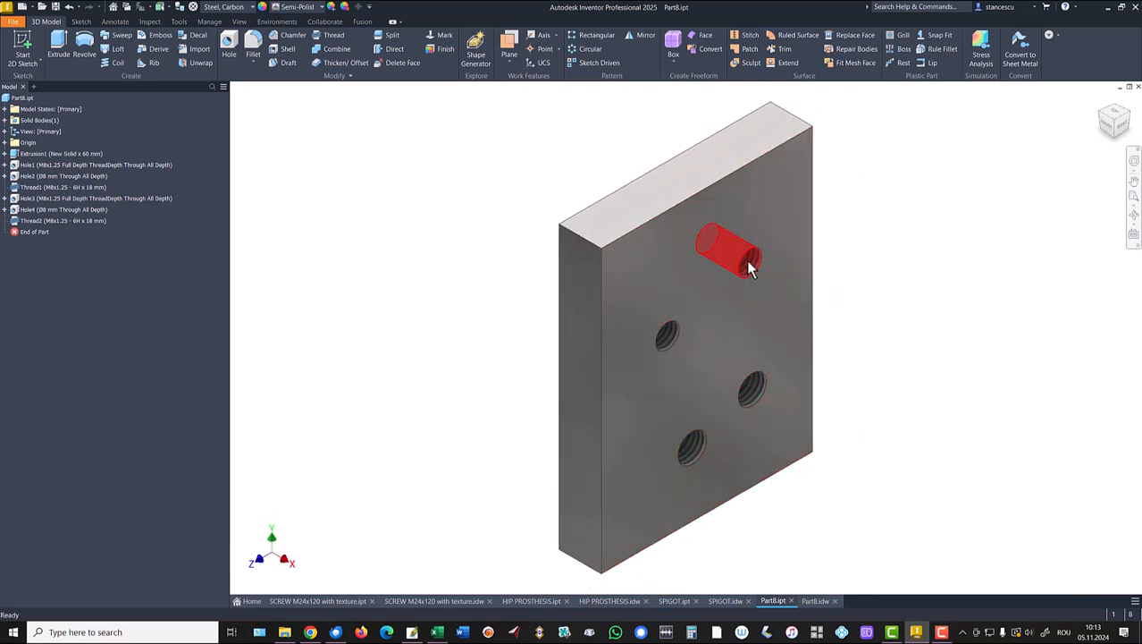
{"action": "left_click_drag", "start_coordinate": [21, 236], "coordinate": [19, 211]}
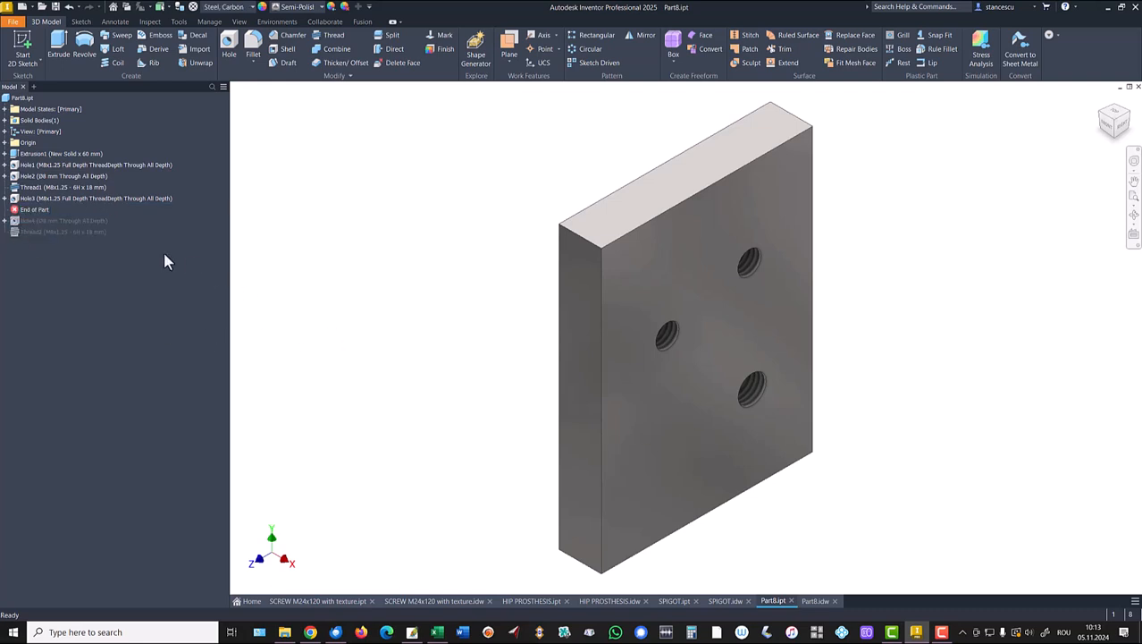
{"action": "left_click", "coordinate": [20, 207]}
{"action": "left_click_drag", "start_coordinate": [20, 207], "coordinate": [22, 199]}
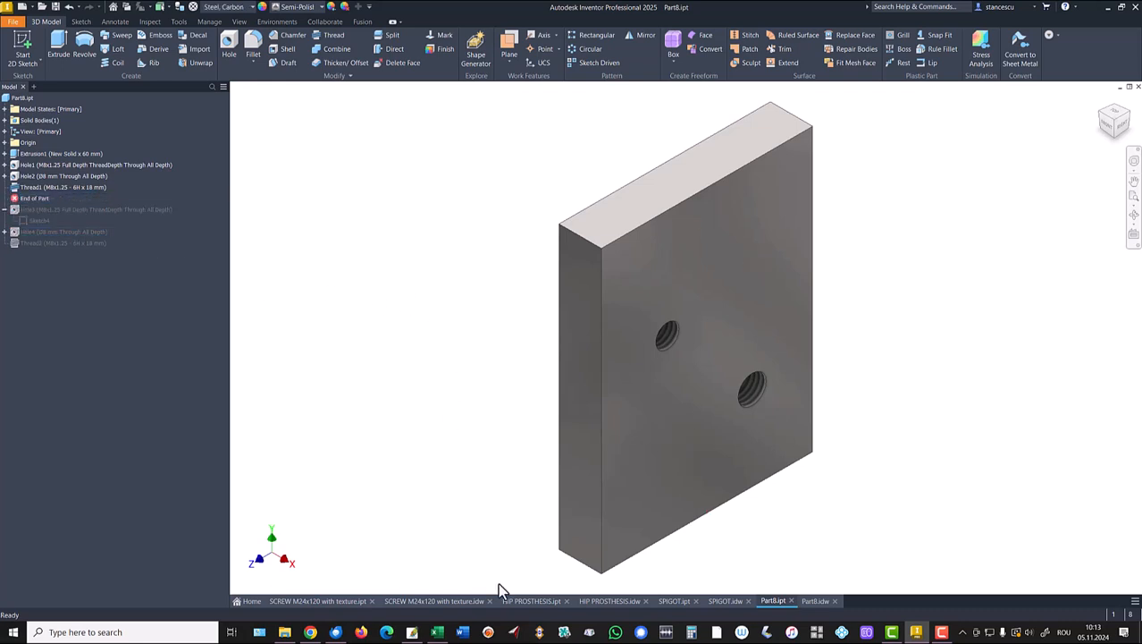
{"action": "left_click", "coordinate": [817, 600]}
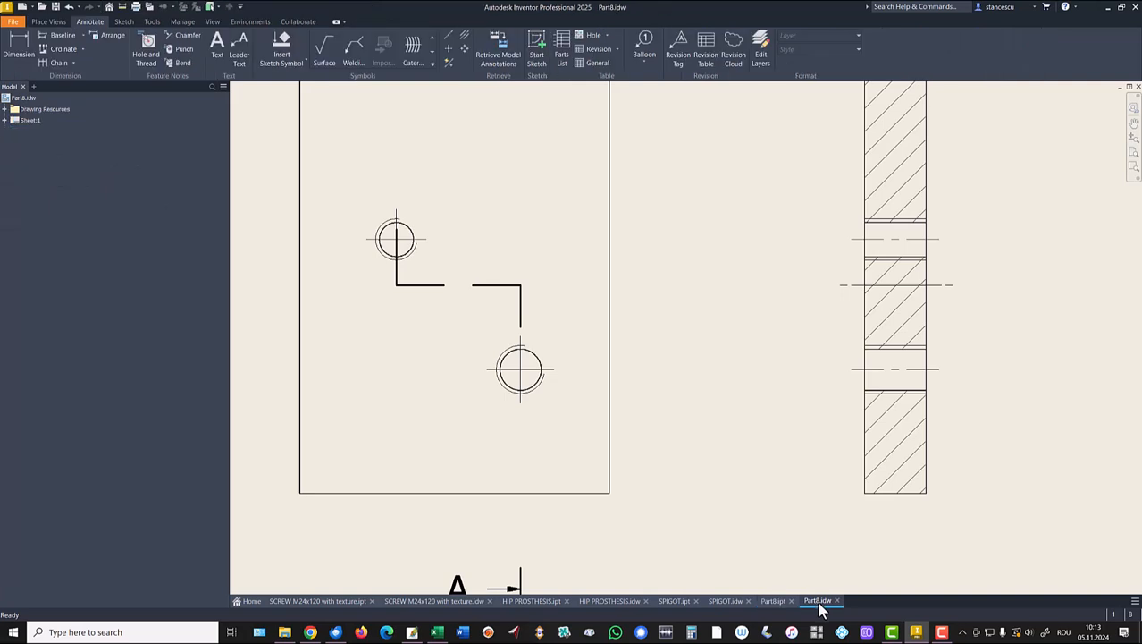
Dimension the upper hole with a Ø8,00 diameter placed down-left of it.
{"action": "scroll", "coordinate": [737, 380], "scroll_direction": "down", "scroll_amount": 2}
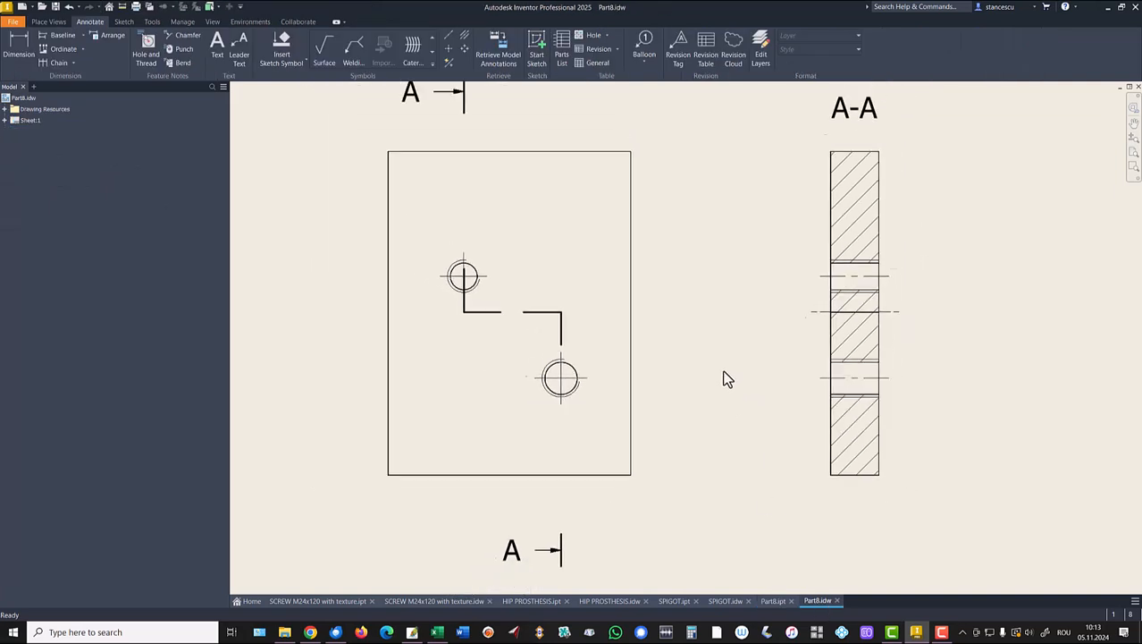
{"action": "scroll", "coordinate": [725, 379], "scroll_direction": "down", "scroll_amount": 2}
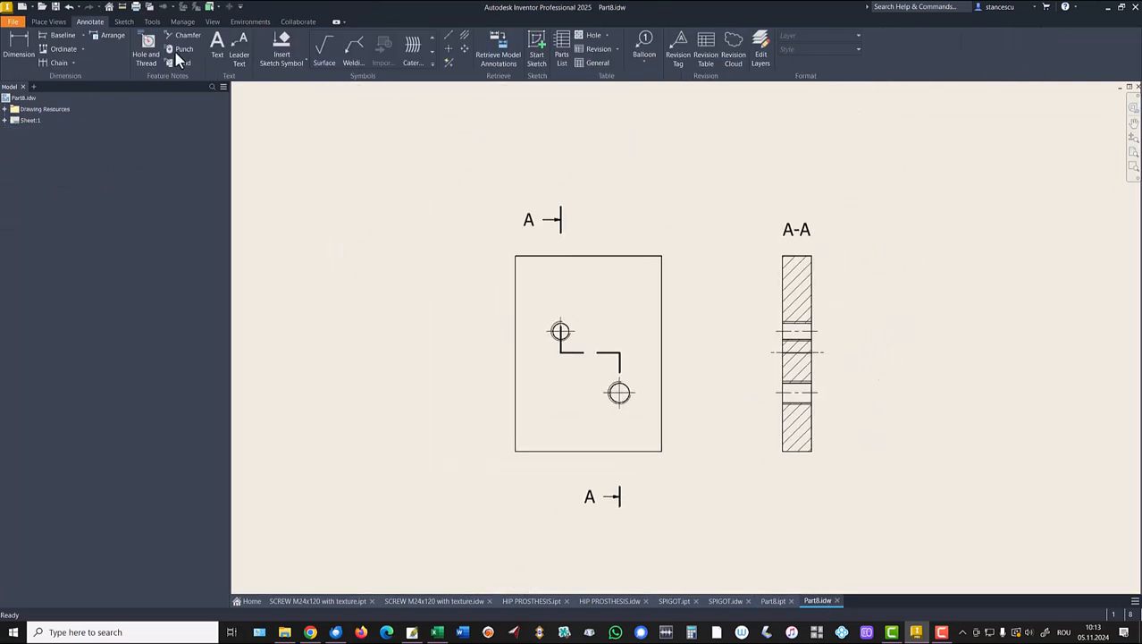
{"action": "left_click", "coordinate": [18, 44]}
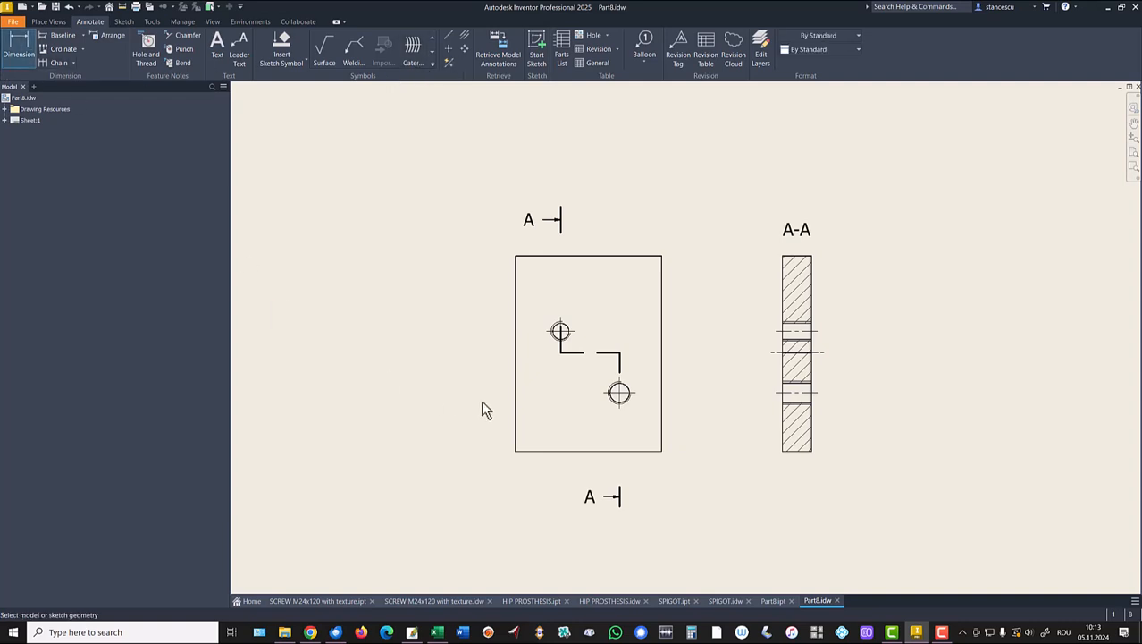
{"action": "scroll", "coordinate": [540, 383], "scroll_direction": "up", "scroll_amount": 4}
{"action": "left_click", "coordinate": [572, 229]}
{"action": "right_click", "coordinate": [516, 197]}
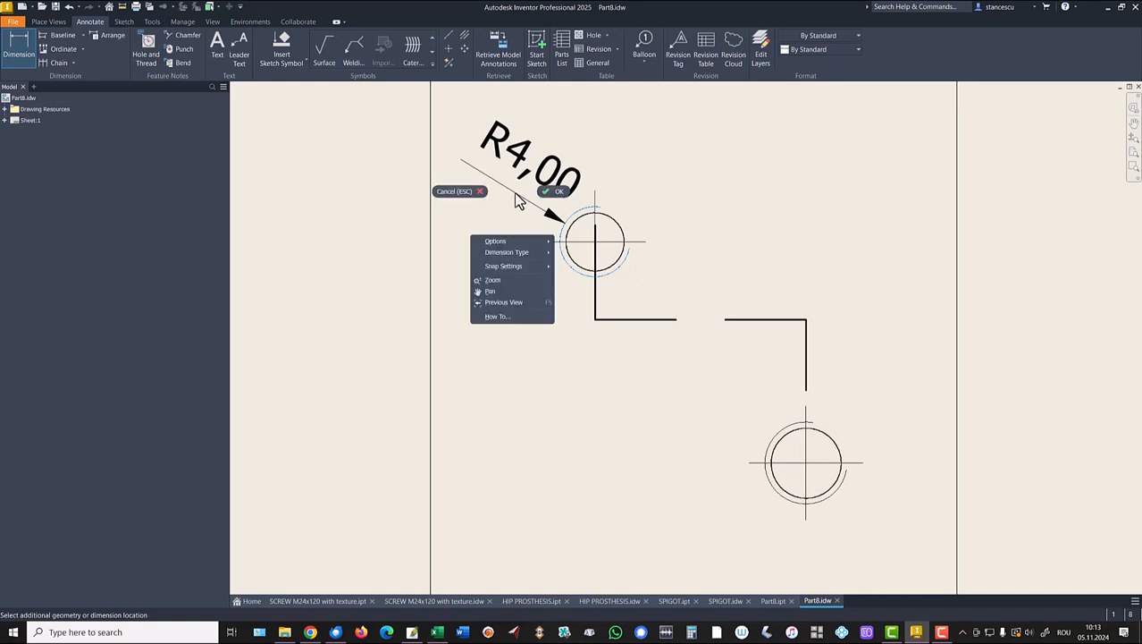
{"action": "mouse_move", "coordinate": [517, 253]}
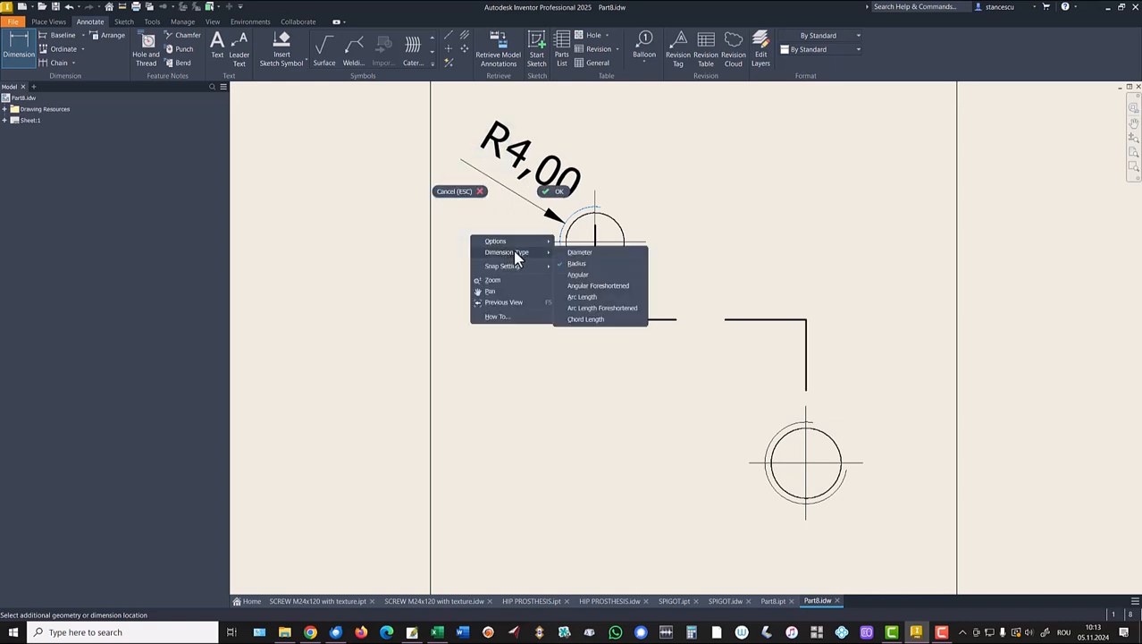
{"action": "left_click", "coordinate": [577, 265]}
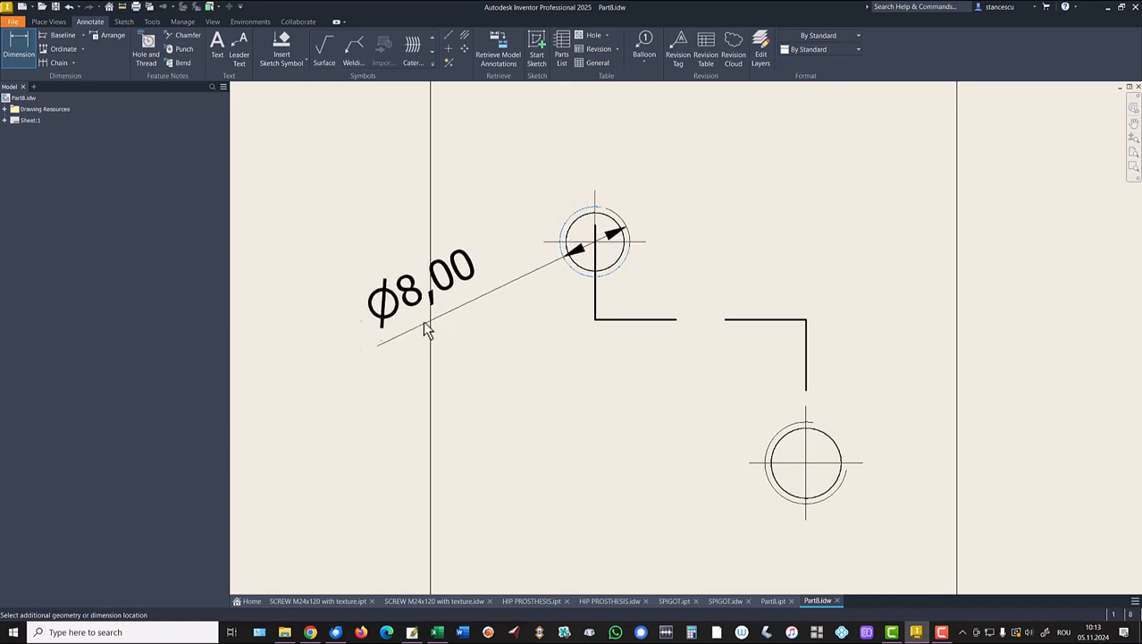
{"action": "left_click", "coordinate": [358, 352]}
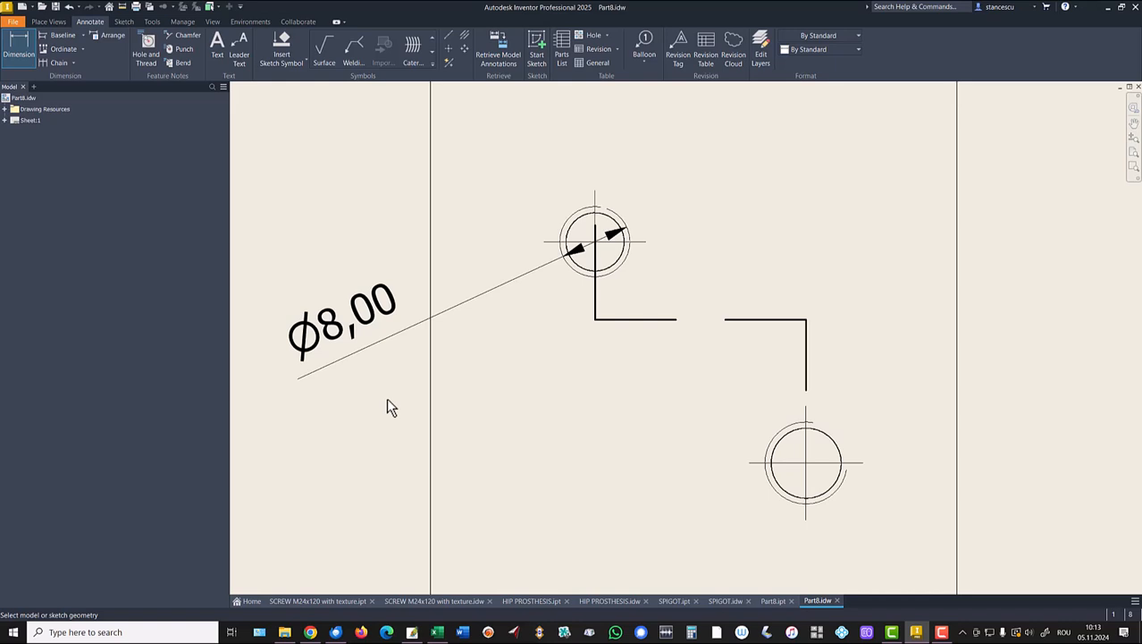
Dimension the lower hole with a Ø9,35 diameter placed to its right.
{"action": "left_click", "coordinate": [780, 444]}
{"action": "right_click", "coordinate": [685, 442]}
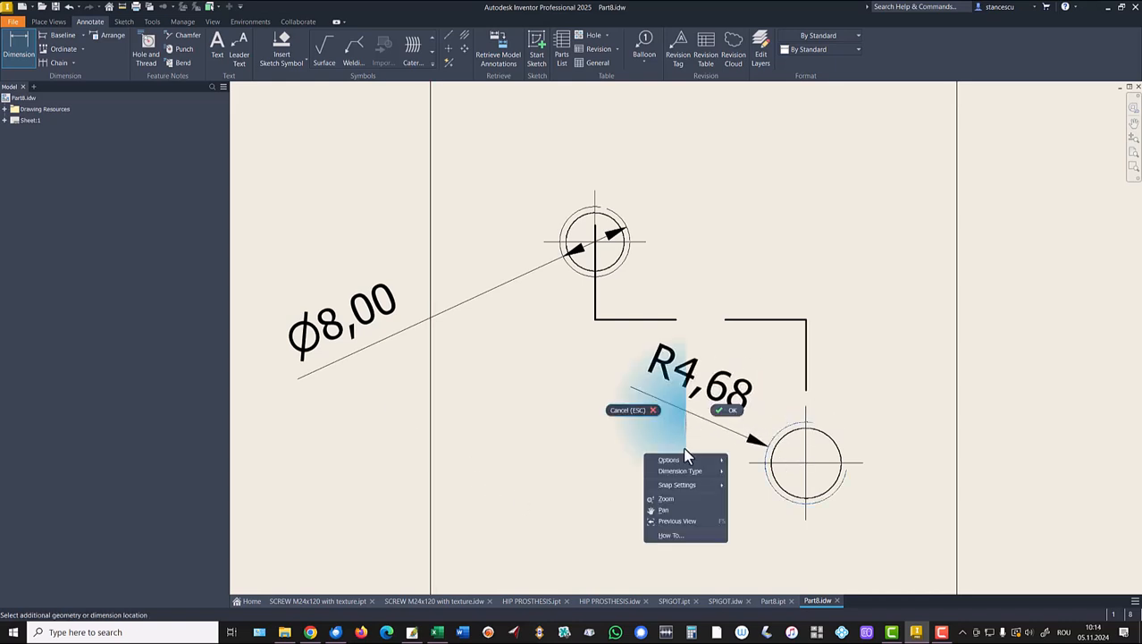
{"action": "mouse_move", "coordinate": [693, 474]}
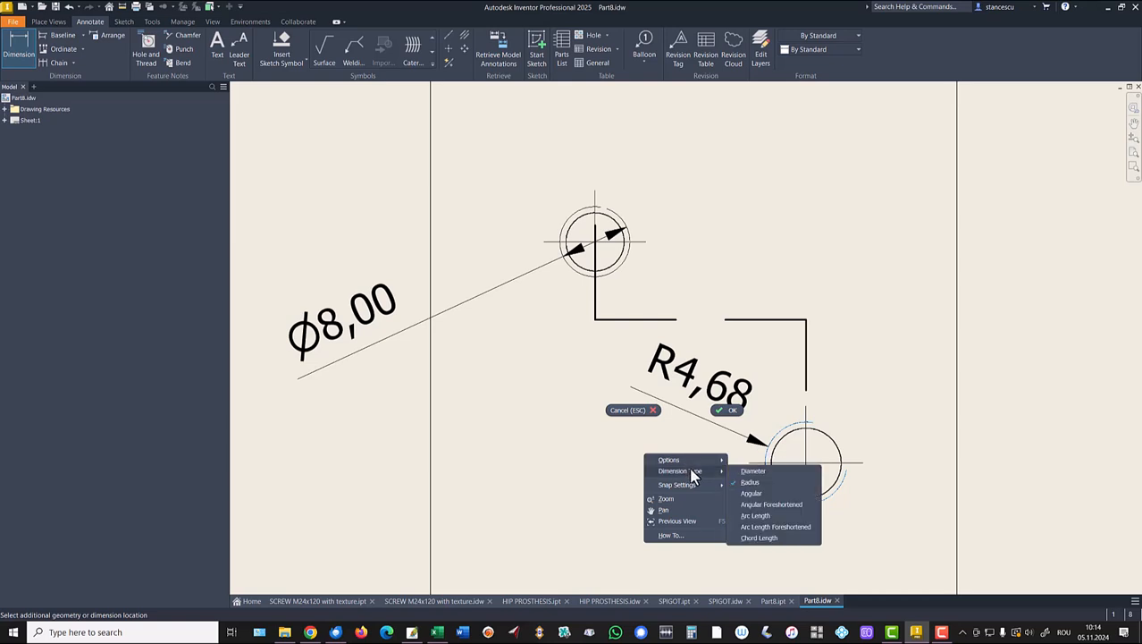
{"action": "left_click", "coordinate": [745, 472]}
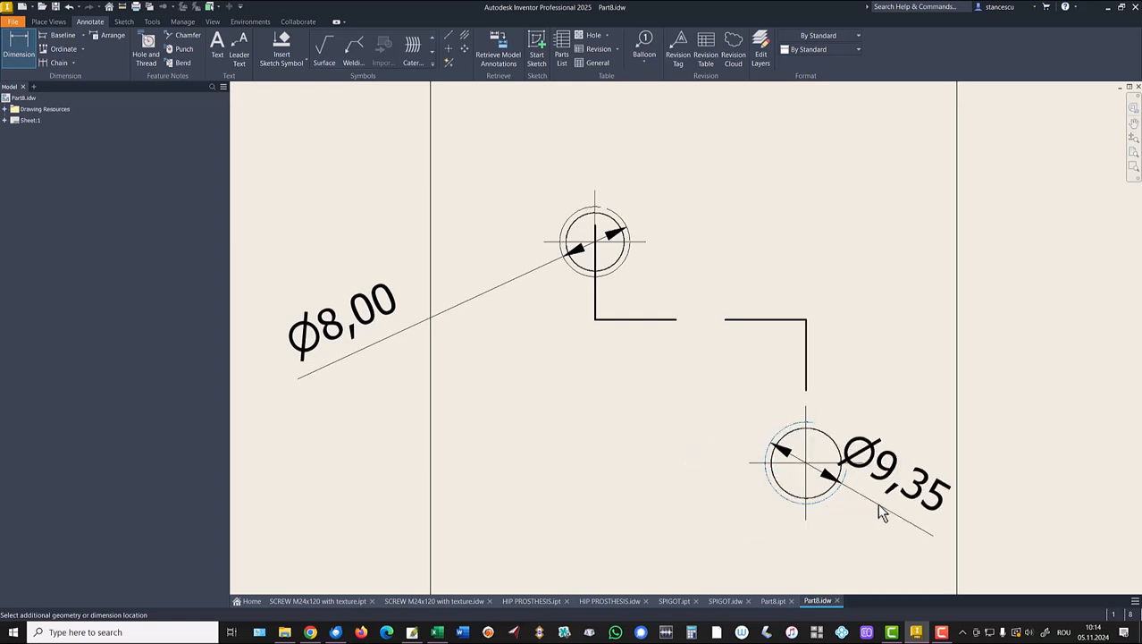
{"action": "left_click", "coordinate": [1037, 531]}
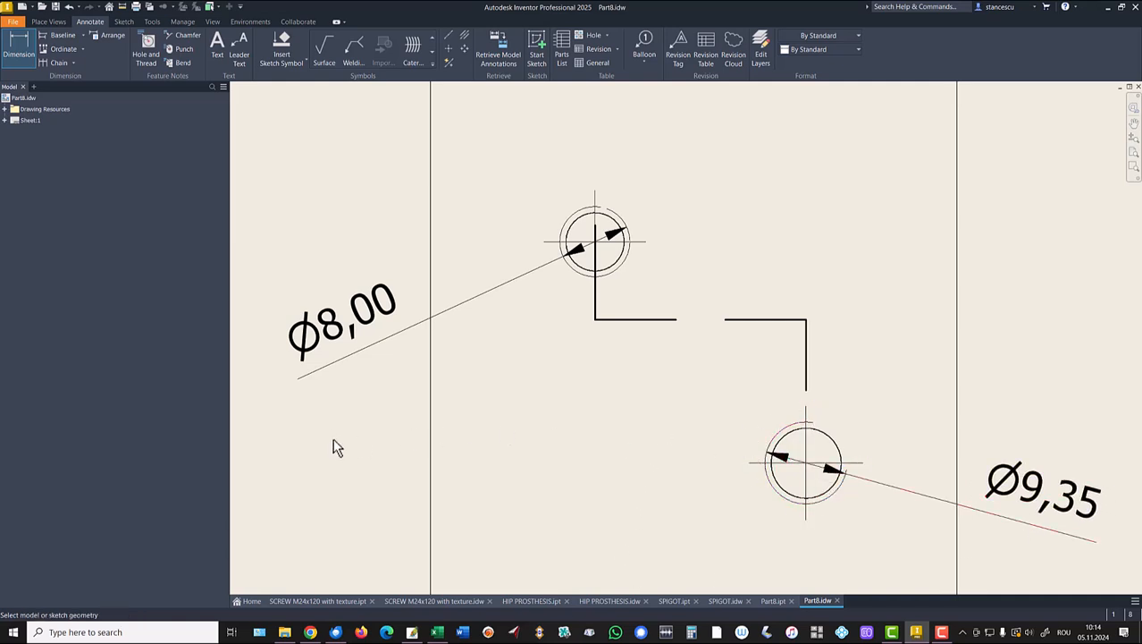
{"action": "scroll", "coordinate": [324, 431], "scroll_direction": "down", "scroll_amount": 5}
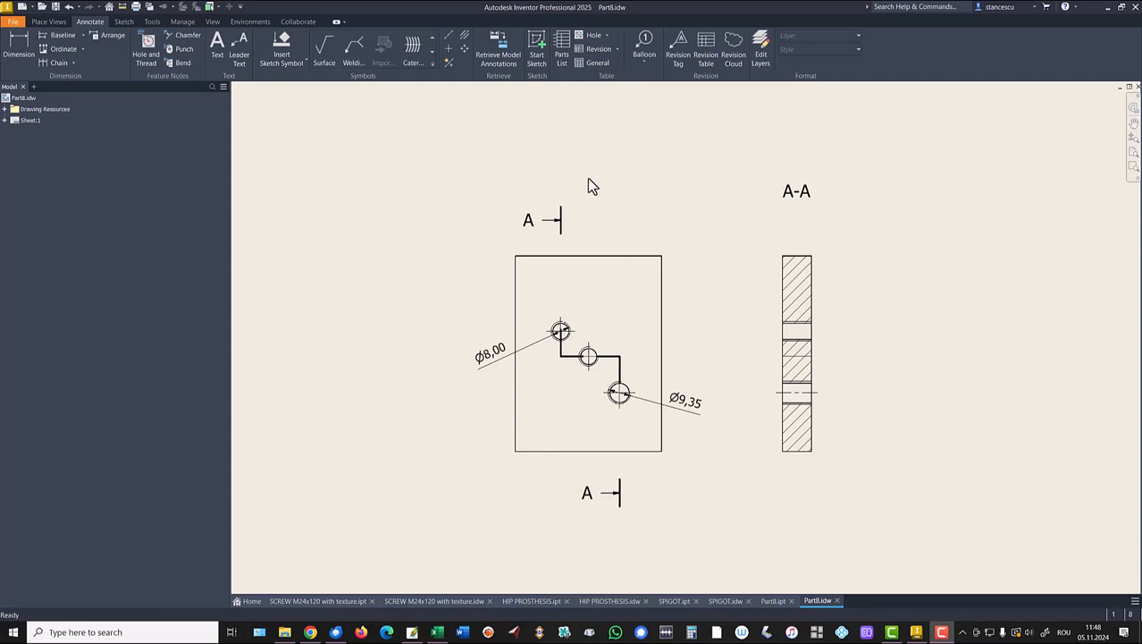
Change section A-A's properties so it becomes an aligned section.
{"action": "left_click", "coordinate": [562, 218]}
{"action": "right_click", "coordinate": [563, 213]}
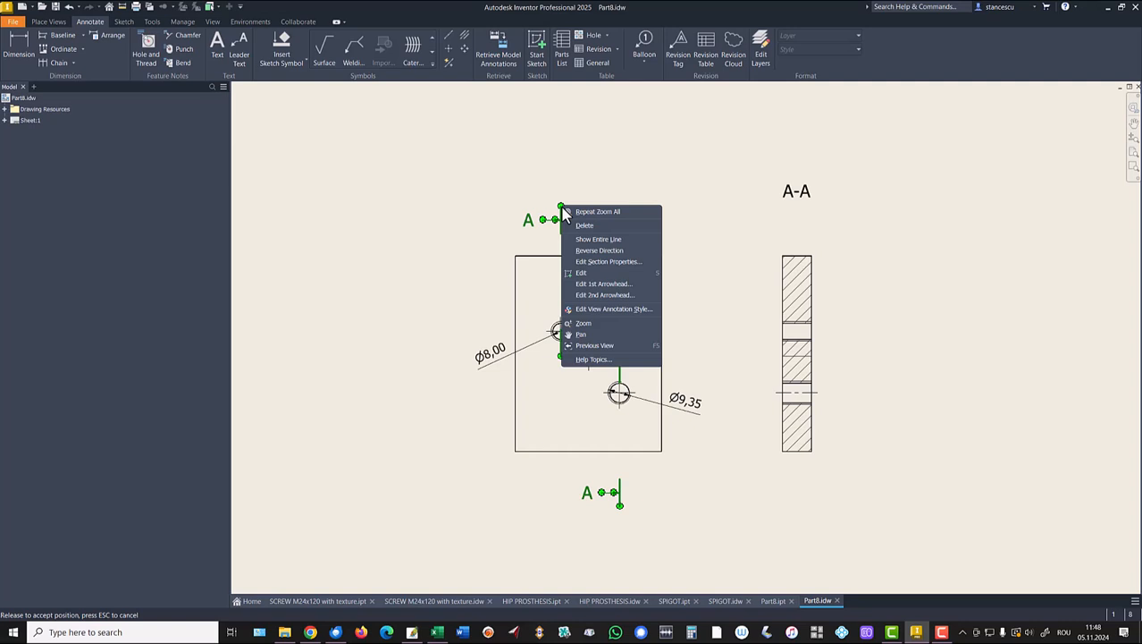
{"action": "left_click", "coordinate": [607, 261]}
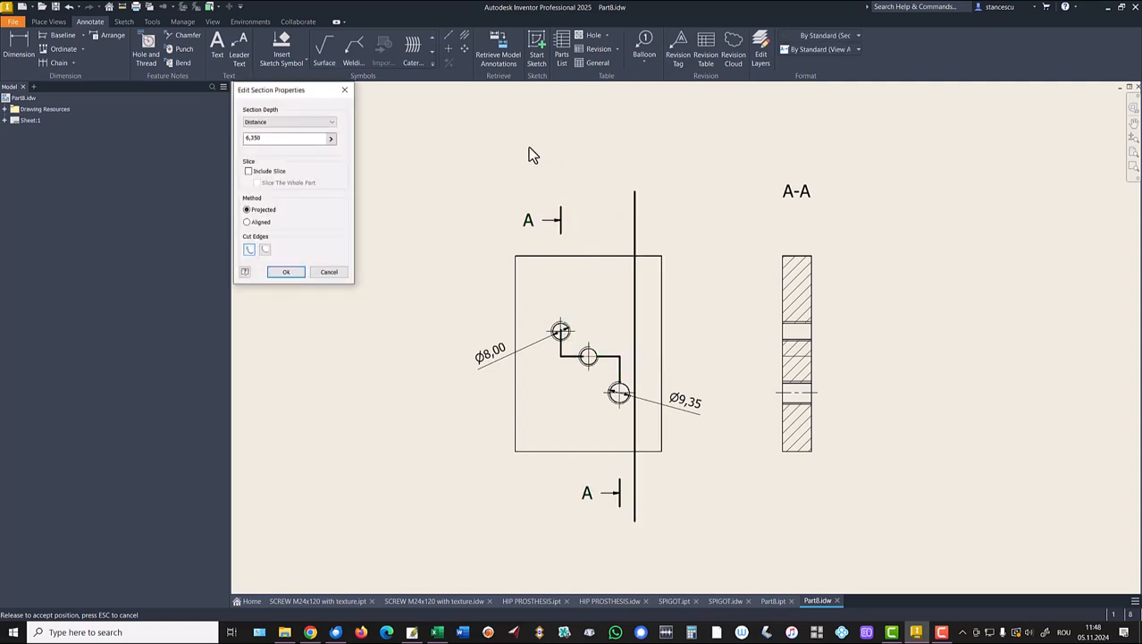
{"action": "left_click", "coordinate": [247, 221]}
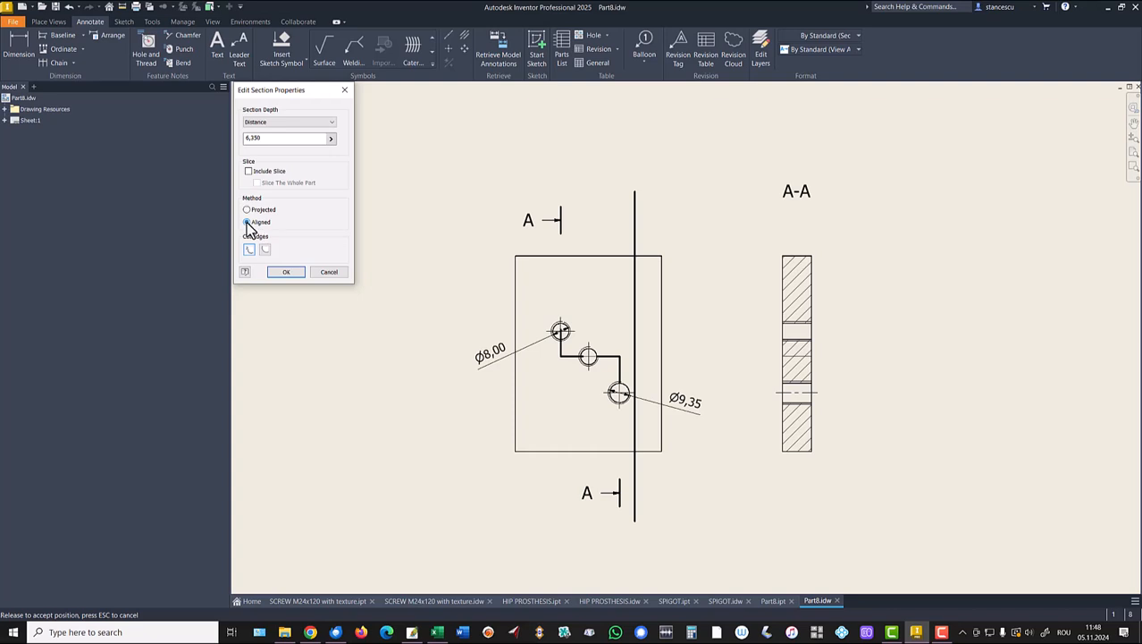
{"action": "left_click", "coordinate": [286, 272]}
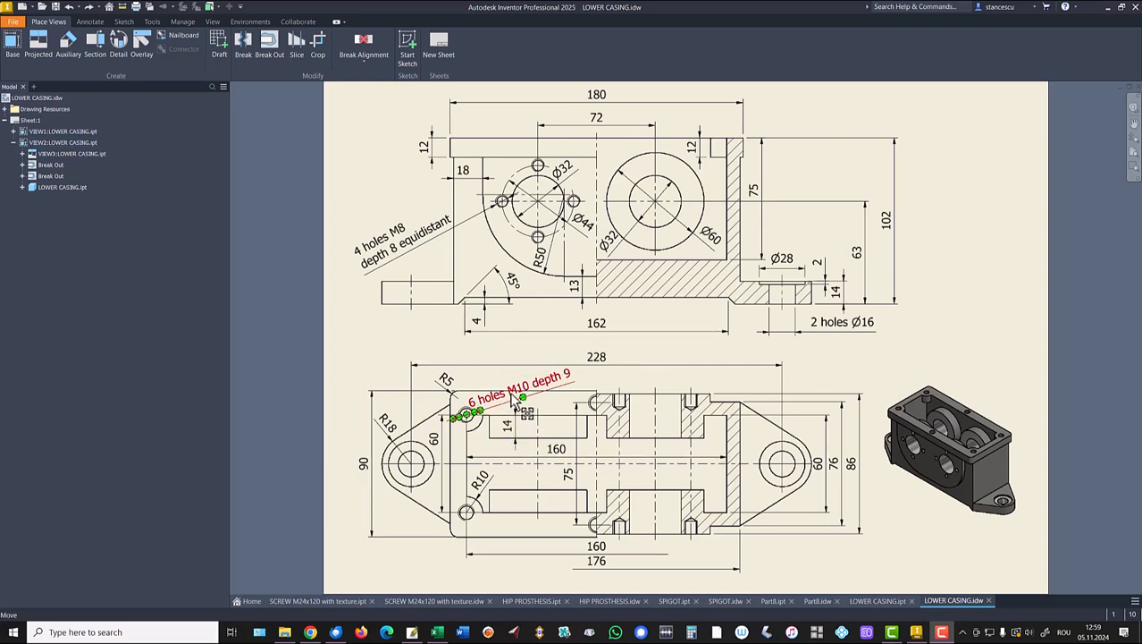
Zoom in on the '6 holes M10 depth 9' note and start Sketch3 on the plan view.
{"action": "scroll", "coordinate": [517, 401], "scroll_direction": "up", "scroll_amount": 3}
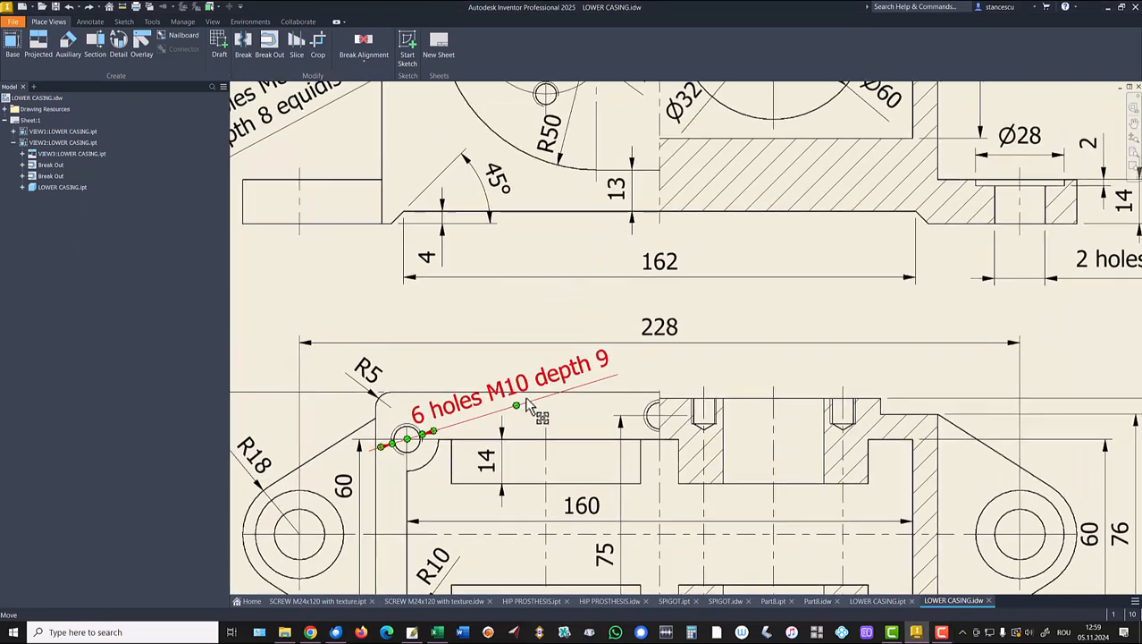
{"action": "scroll", "coordinate": [528, 405], "scroll_direction": "up", "scroll_amount": 3}
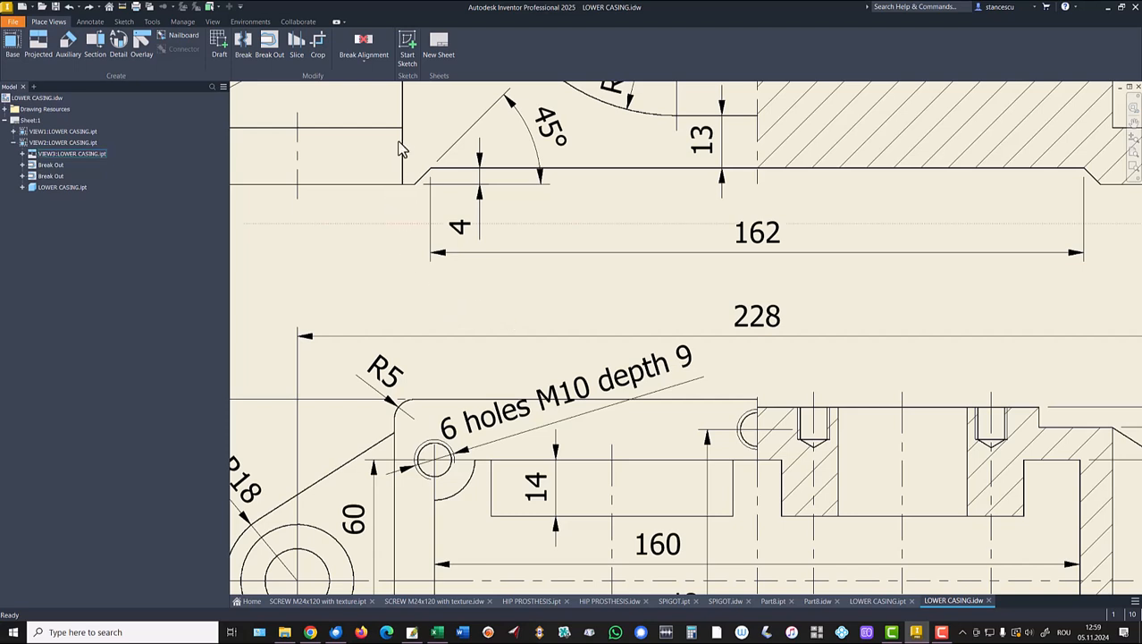
{"action": "left_click", "coordinate": [409, 46]}
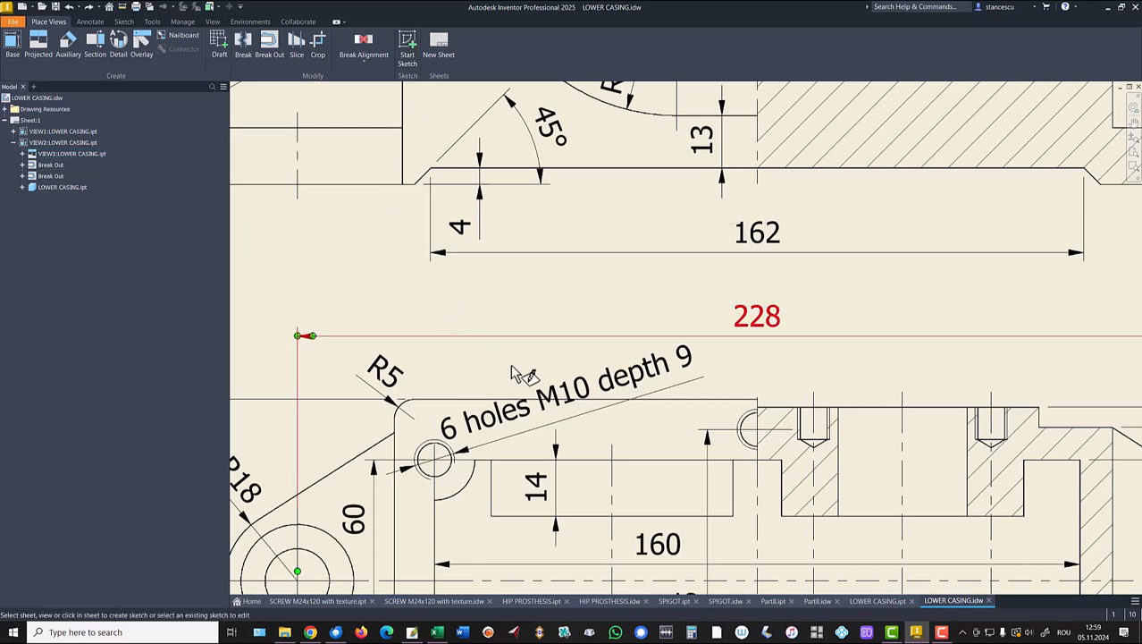
{"action": "left_click", "coordinate": [333, 379]}
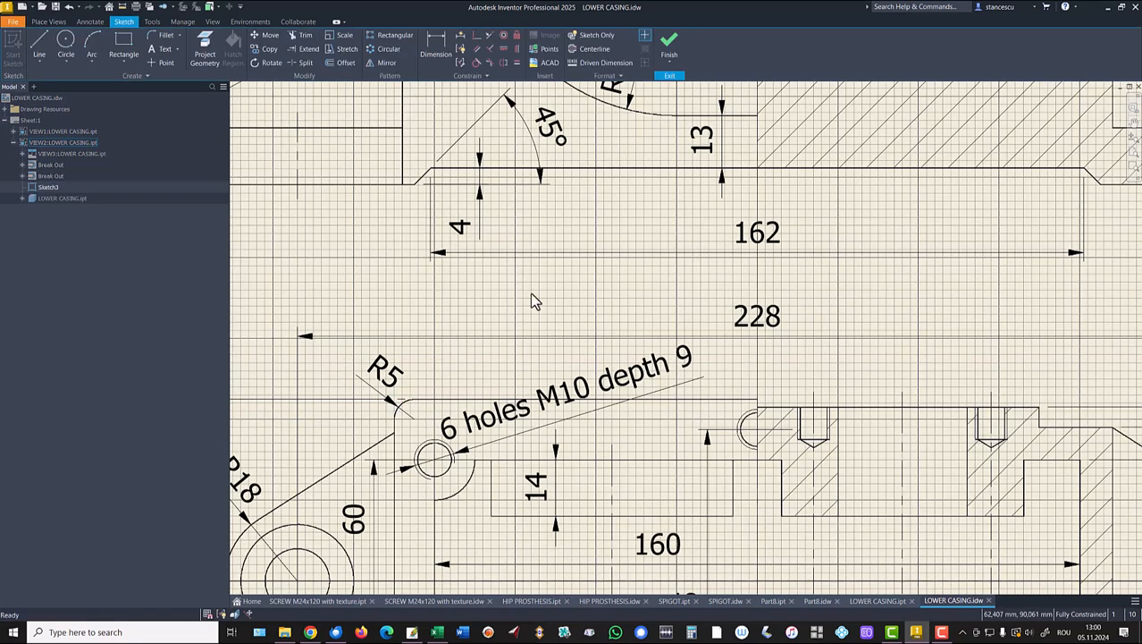
Draw a rectangle enclosing the '6 holes M10 depth 9' note and finish Sketch3.
{"action": "left_click", "coordinate": [123, 43]}
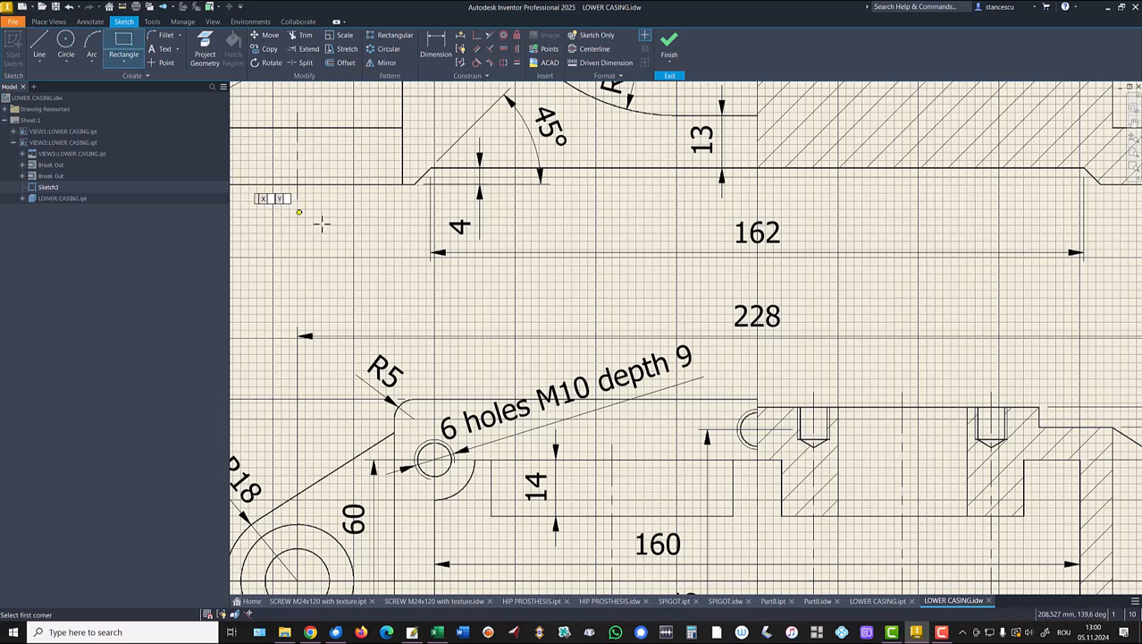
{"action": "left_click", "coordinate": [483, 376]}
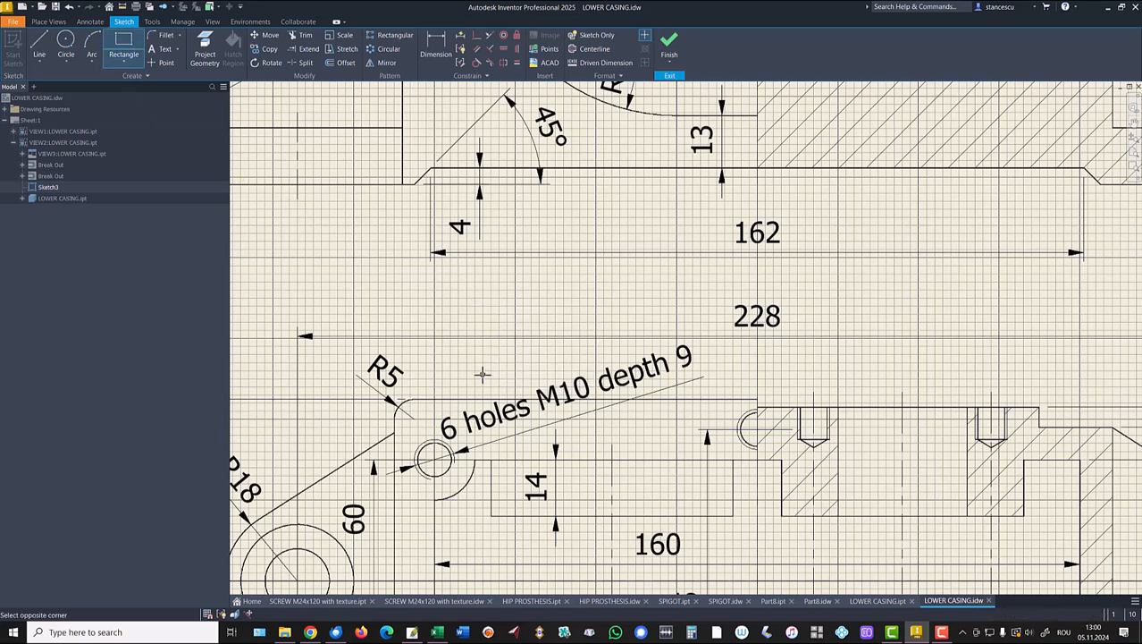
{"action": "left_click", "coordinate": [626, 421]}
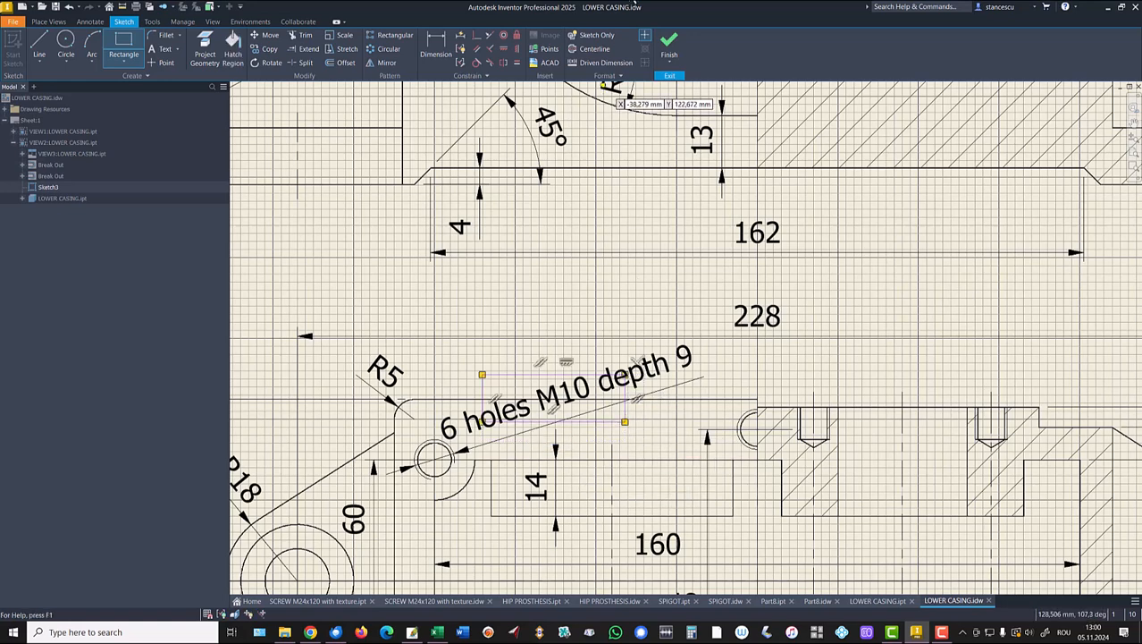
{"action": "left_click", "coordinate": [668, 40]}
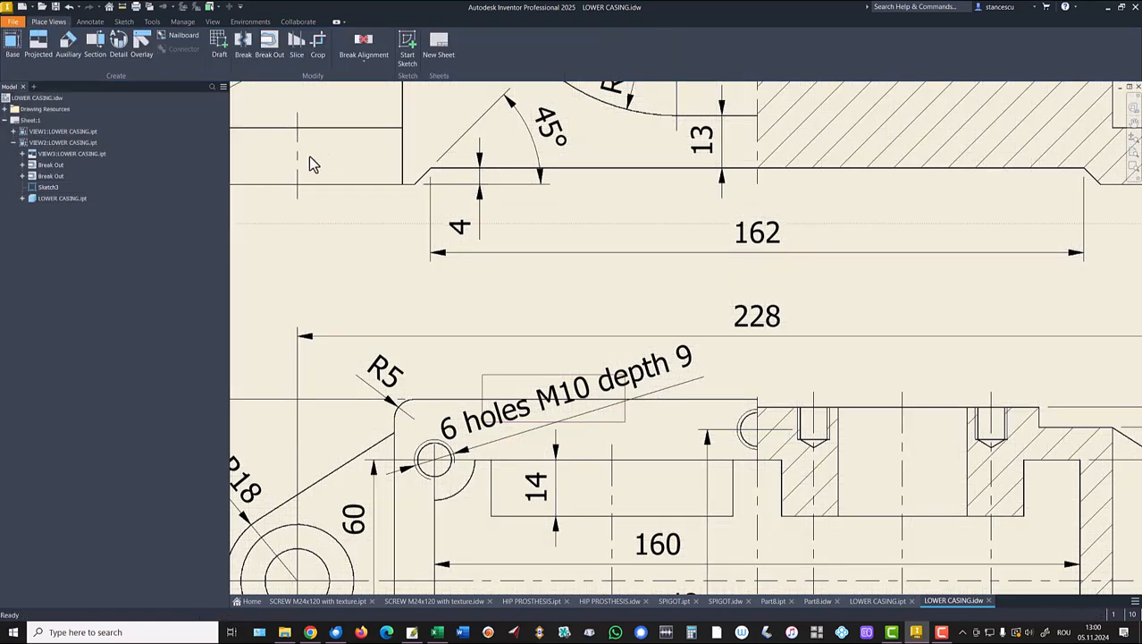
Add a break-out on the plan view, cut through the whole LOWER CASING.ipt part.
{"action": "left_click", "coordinate": [271, 52]}
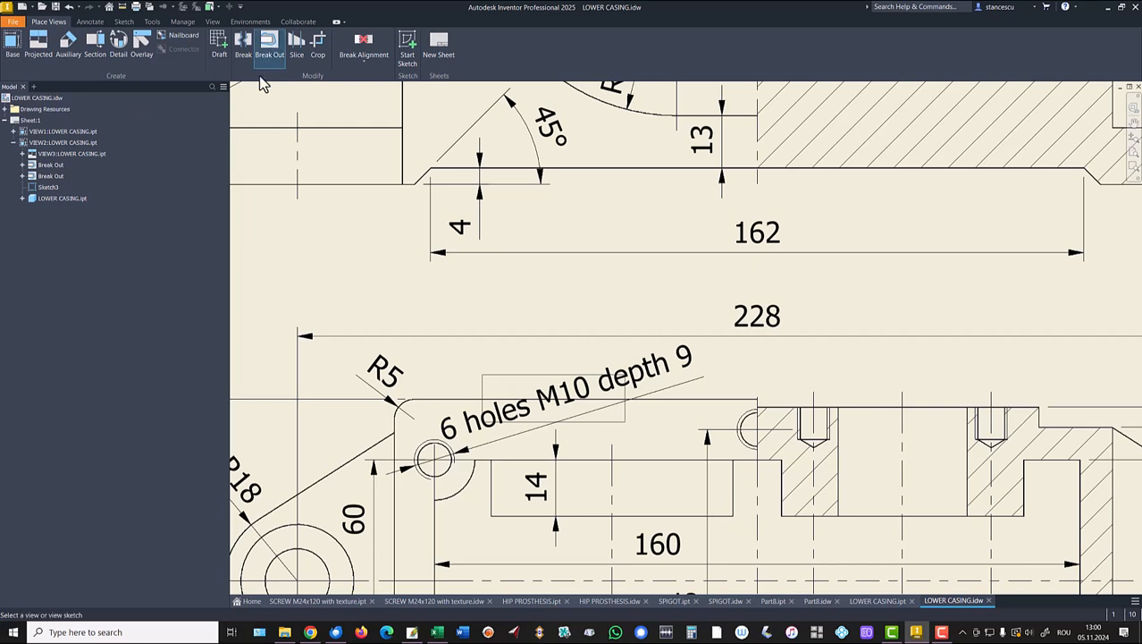
{"action": "left_click", "coordinate": [313, 376]}
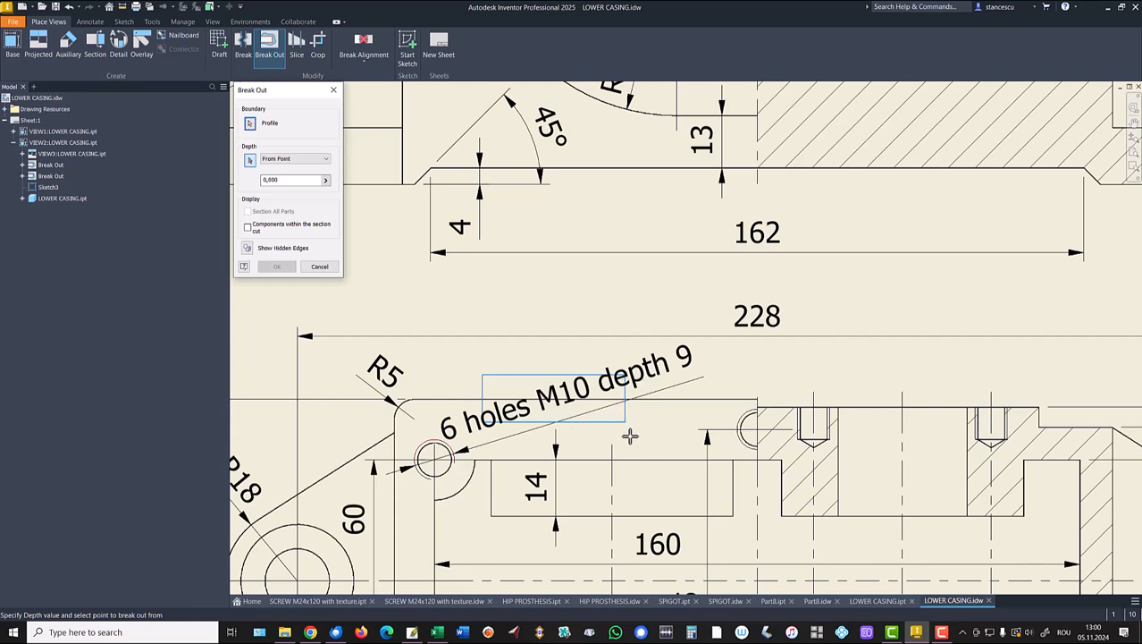
{"action": "left_click", "coordinate": [286, 160]}
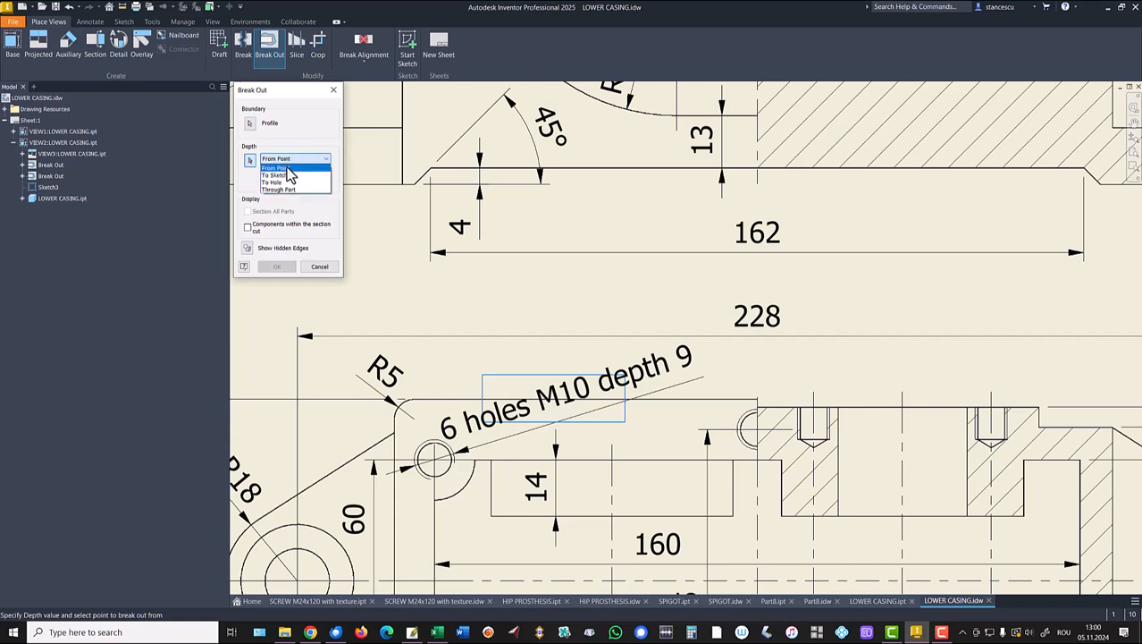
{"action": "left_click", "coordinate": [282, 190]}
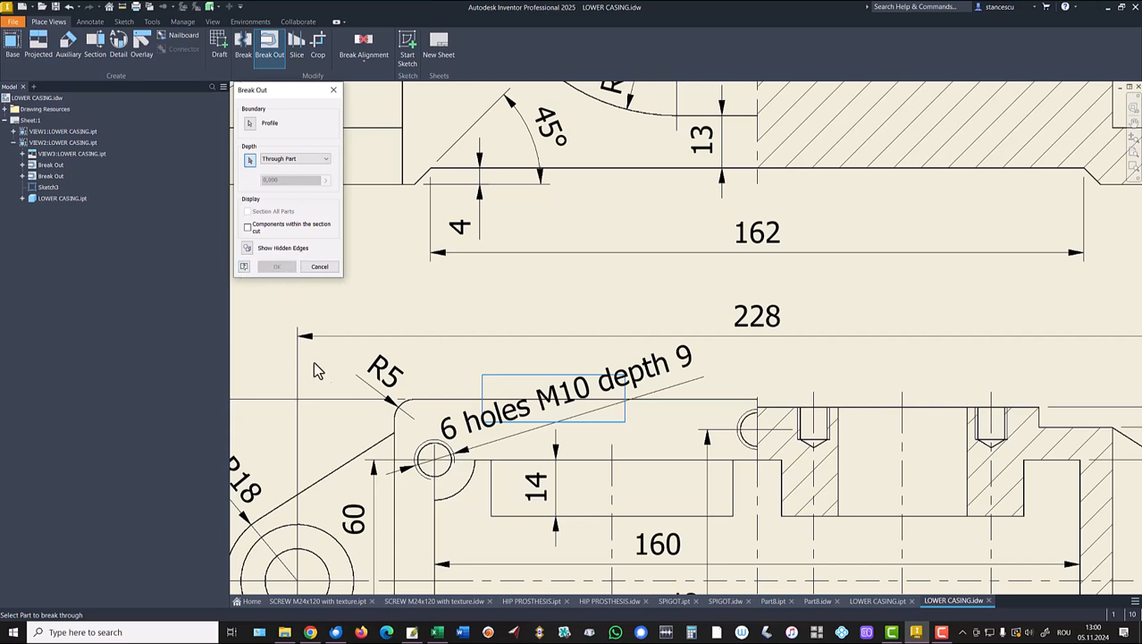
{"action": "left_click", "coordinate": [351, 447]}
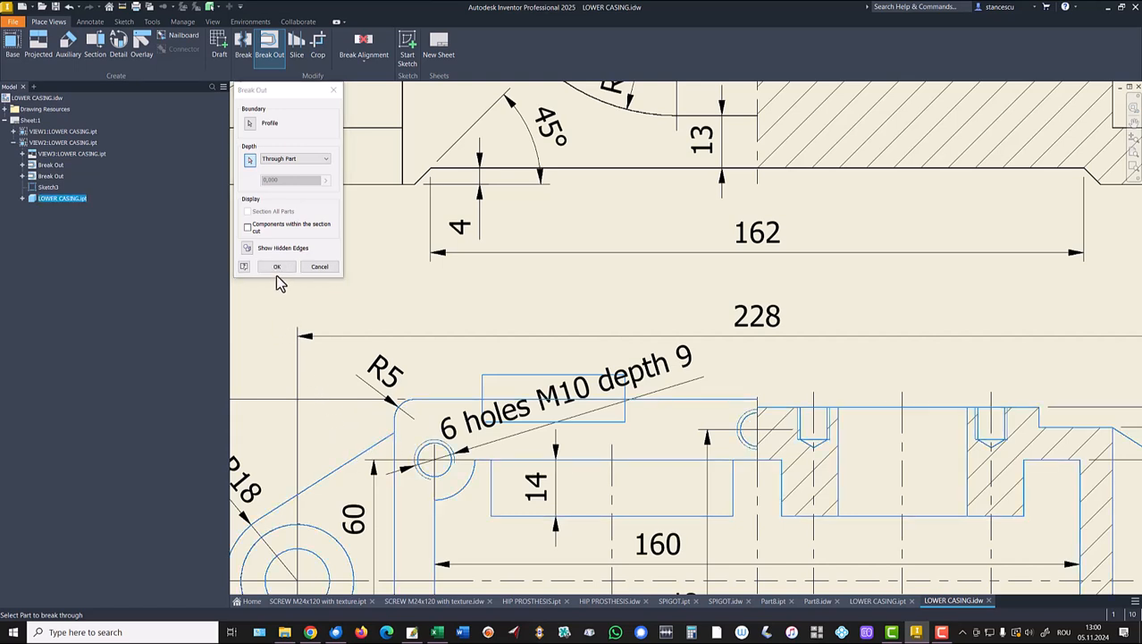
{"action": "left_click", "coordinate": [278, 266]}
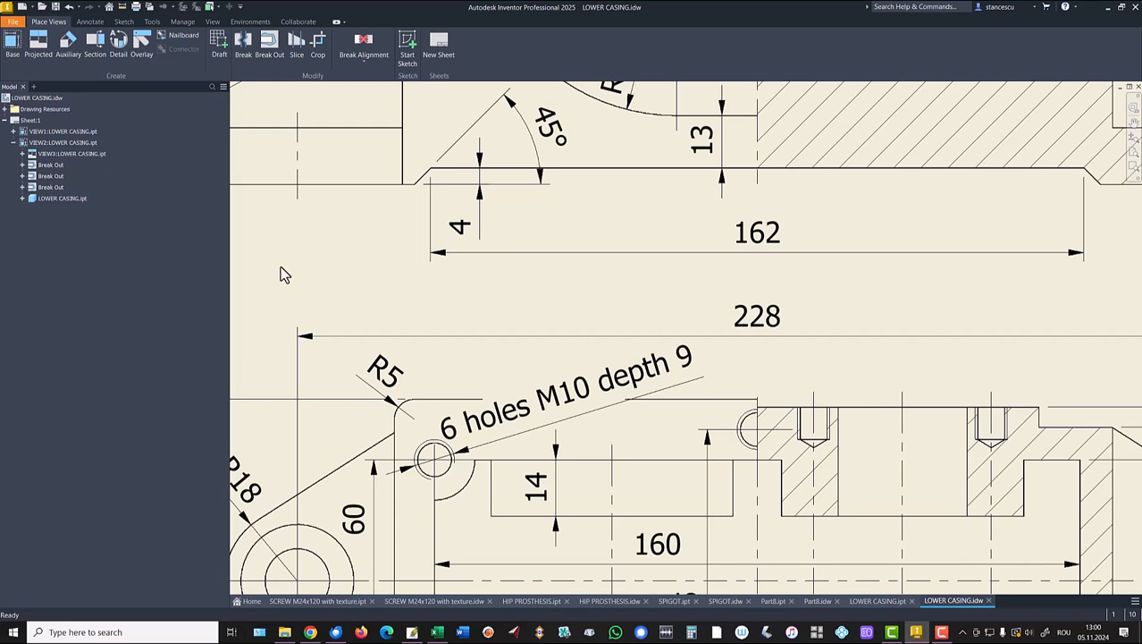
{"action": "scroll", "coordinate": [692, 425], "scroll_direction": "up", "scroll_amount": 3}
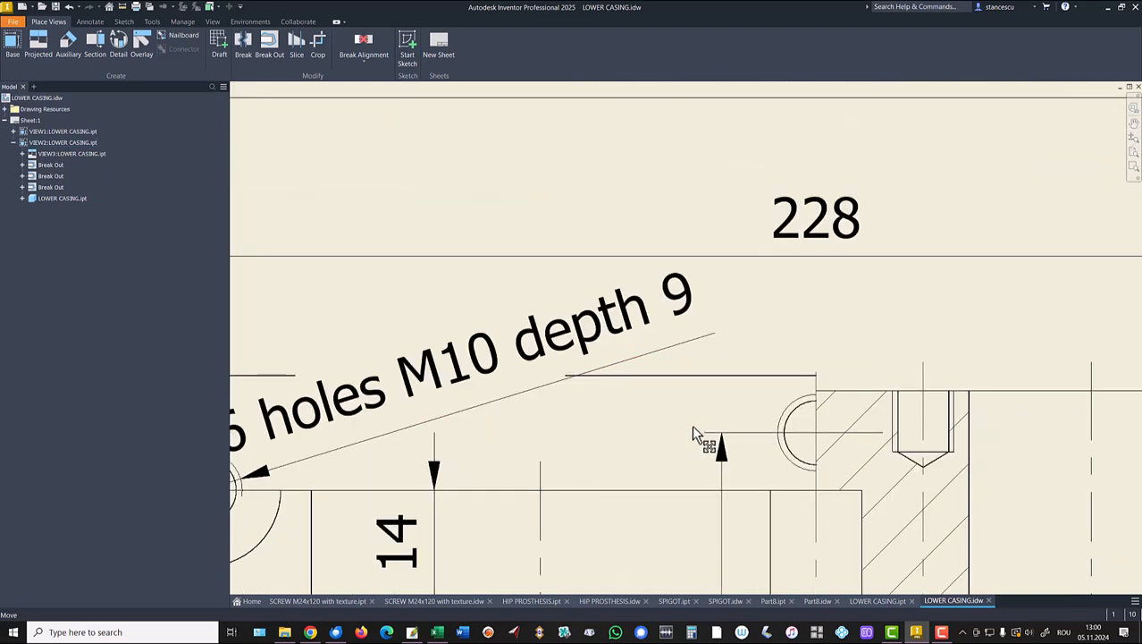
{"action": "scroll", "coordinate": [684, 425], "scroll_direction": "down", "scroll_amount": 3}
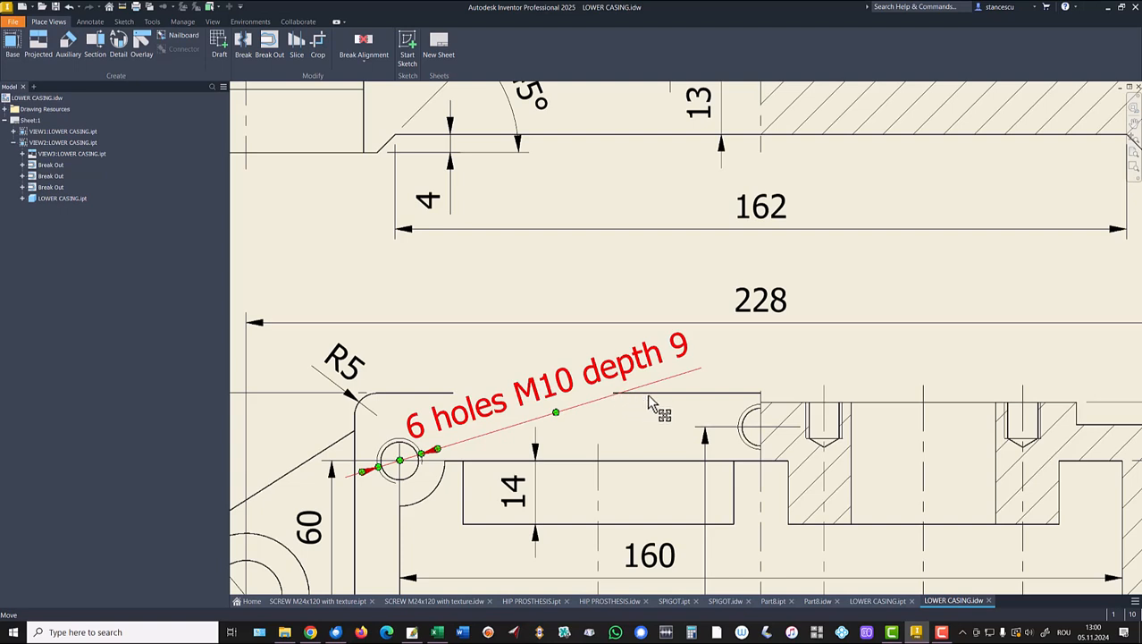
Widen the new break-out's Sketch3 boundary rectangle to the right and finish the sketch.
{"action": "left_click", "coordinate": [22, 188]}
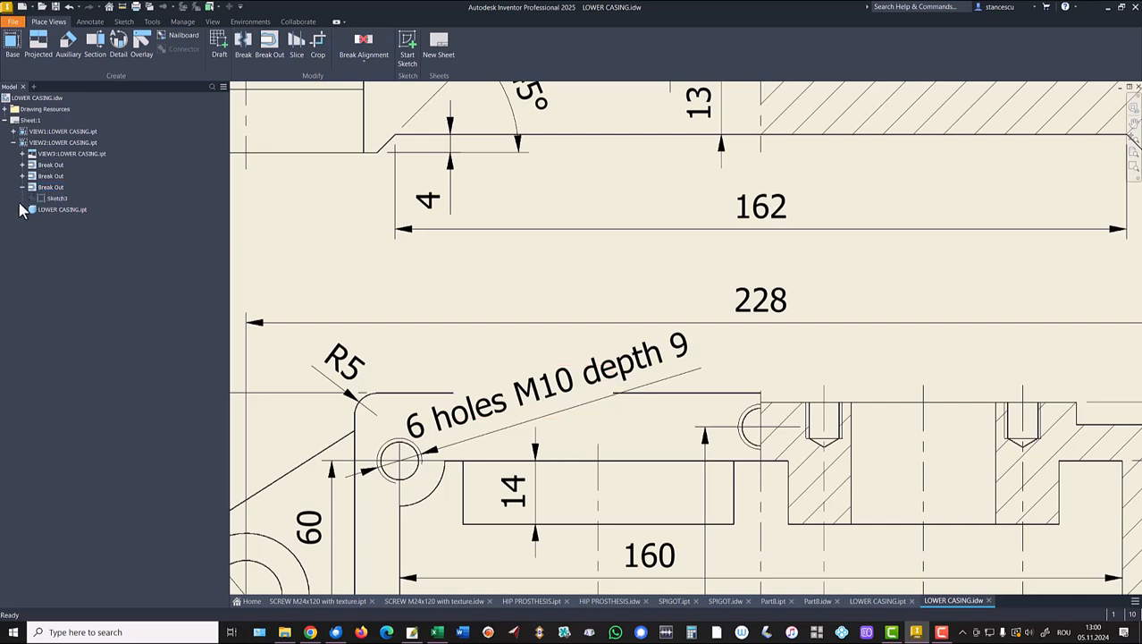
{"action": "double_click", "coordinate": [45, 200]}
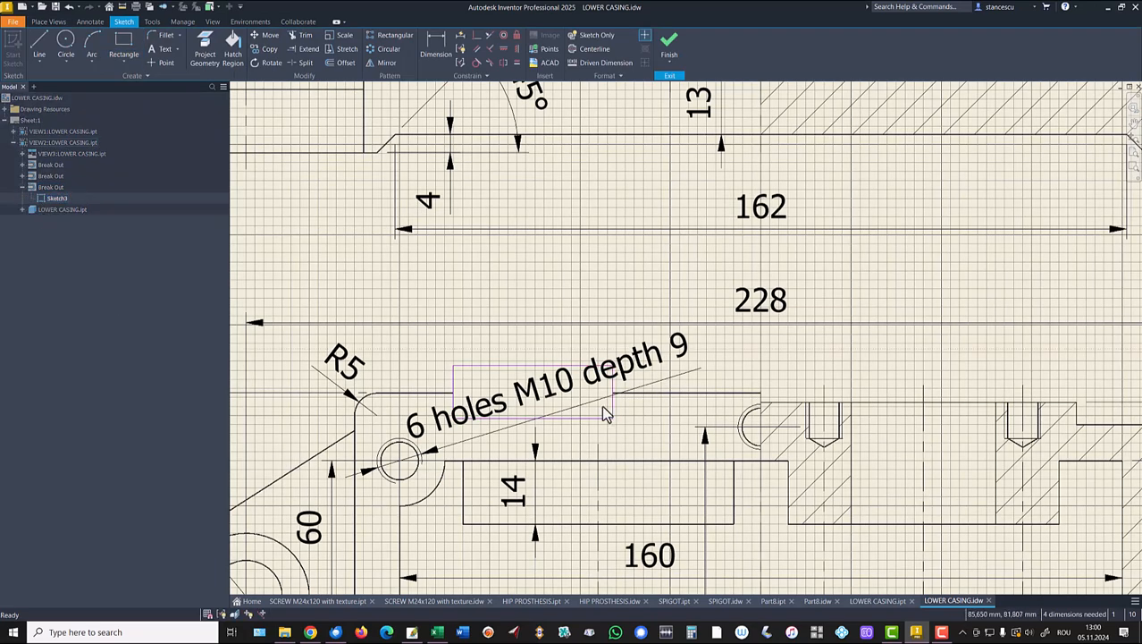
{"action": "left_click_drag", "start_coordinate": [612, 401], "coordinate": [647, 402]}
{"action": "left_click", "coordinate": [670, 42]}
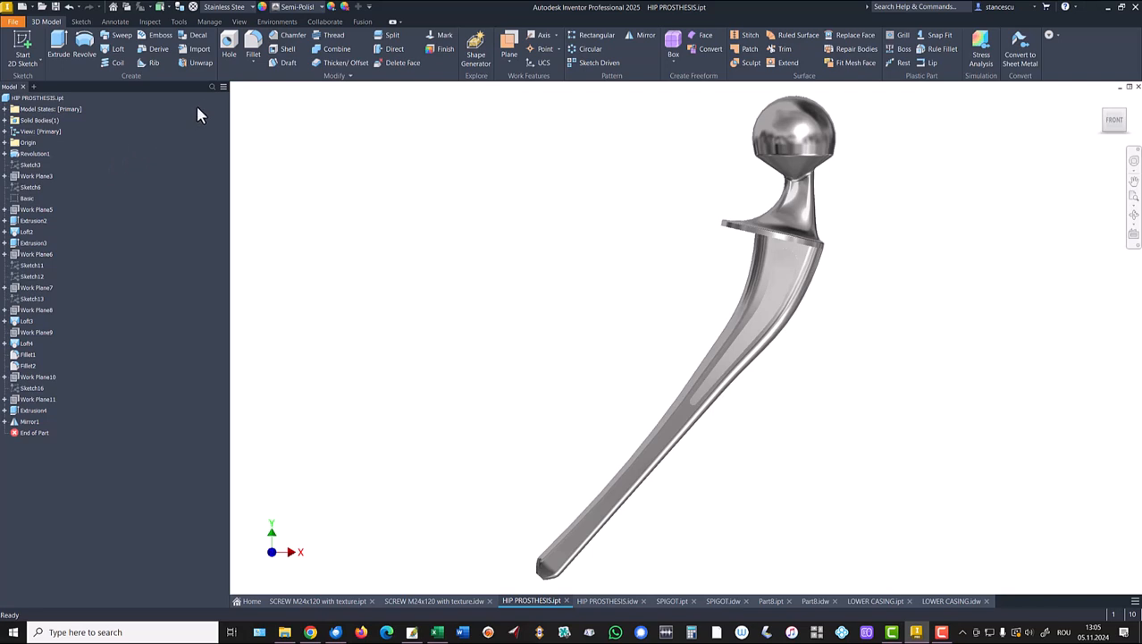
Turn on Show Extended Names in the model browser's Display Preferences.
{"action": "left_click", "coordinate": [224, 87]}
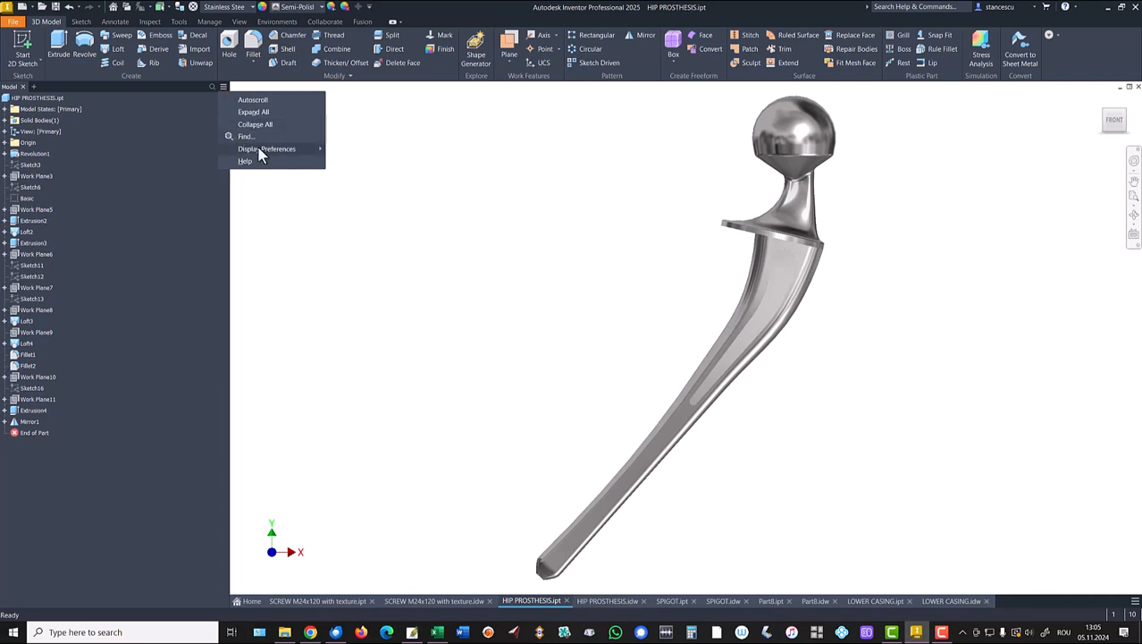
{"action": "mouse_move", "coordinate": [266, 149]}
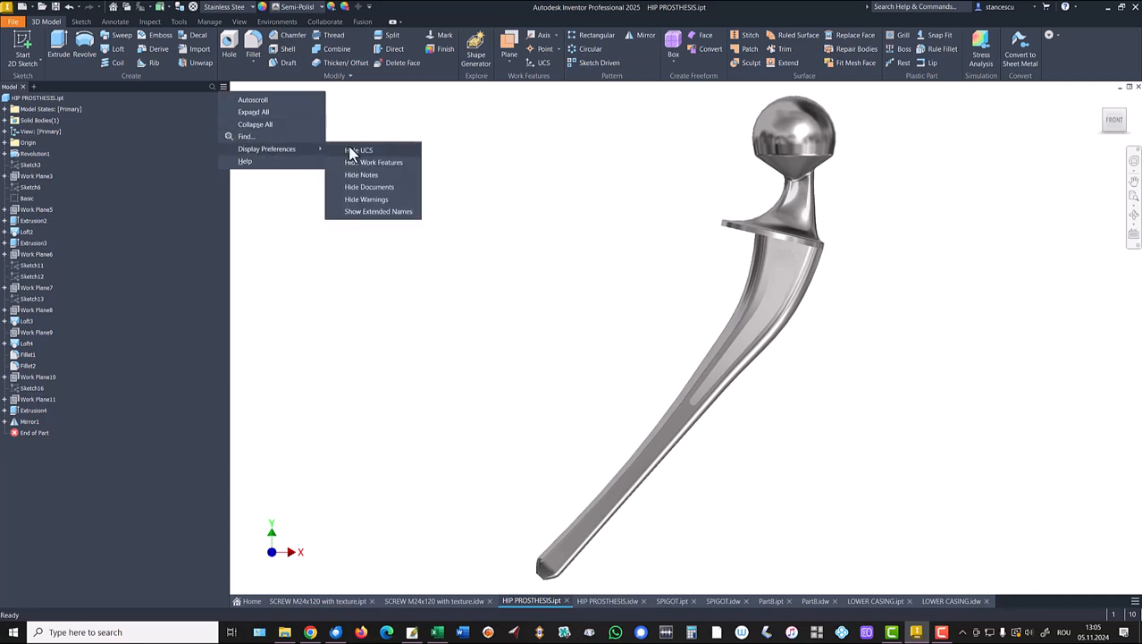
{"action": "left_click", "coordinate": [359, 215]}
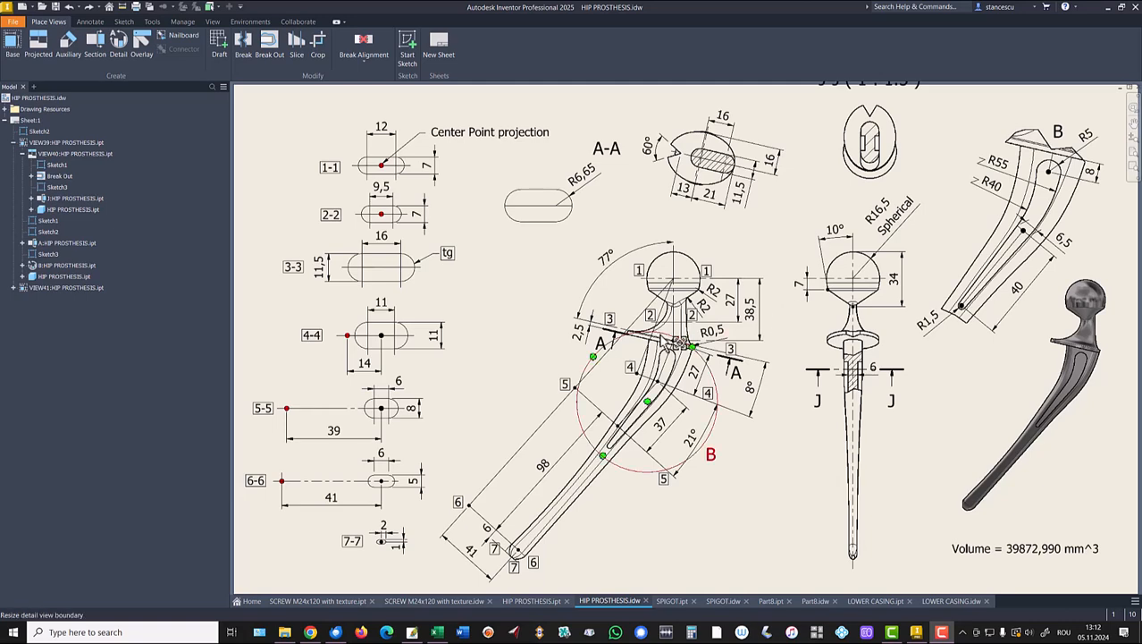
{"action": "scroll", "coordinate": [675, 347], "scroll_direction": "up", "scroll_amount": 3}
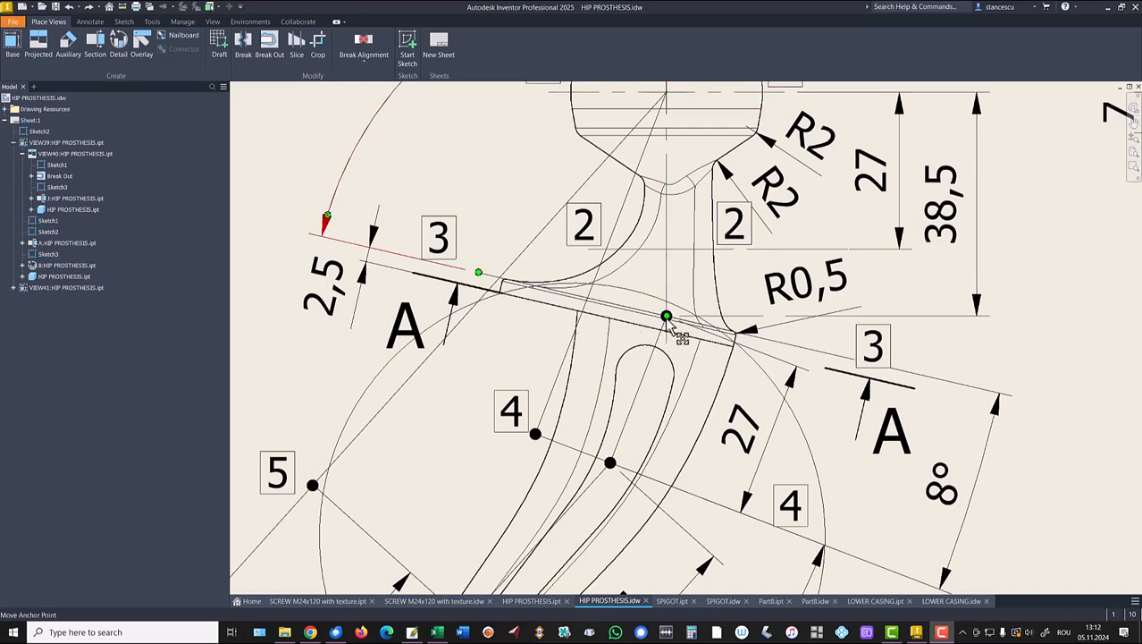
{"action": "scroll", "coordinate": [972, 344], "scroll_direction": "down", "scroll_amount": 2}
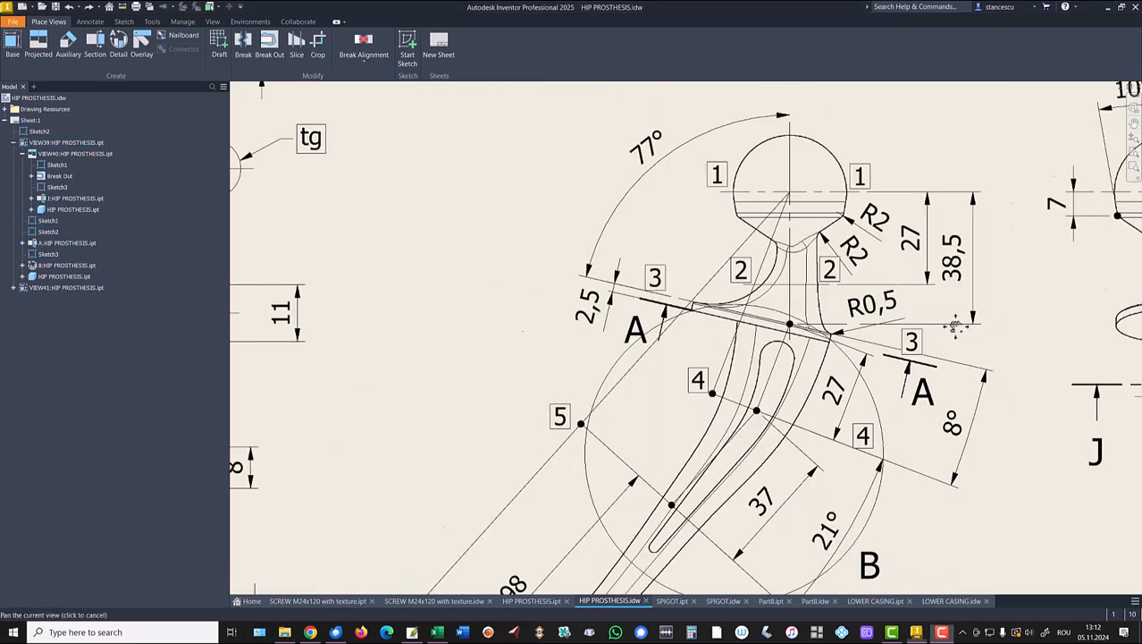
{"action": "middle_click_drag", "start_coordinate": [1000, 319], "coordinate": [566, 400]}
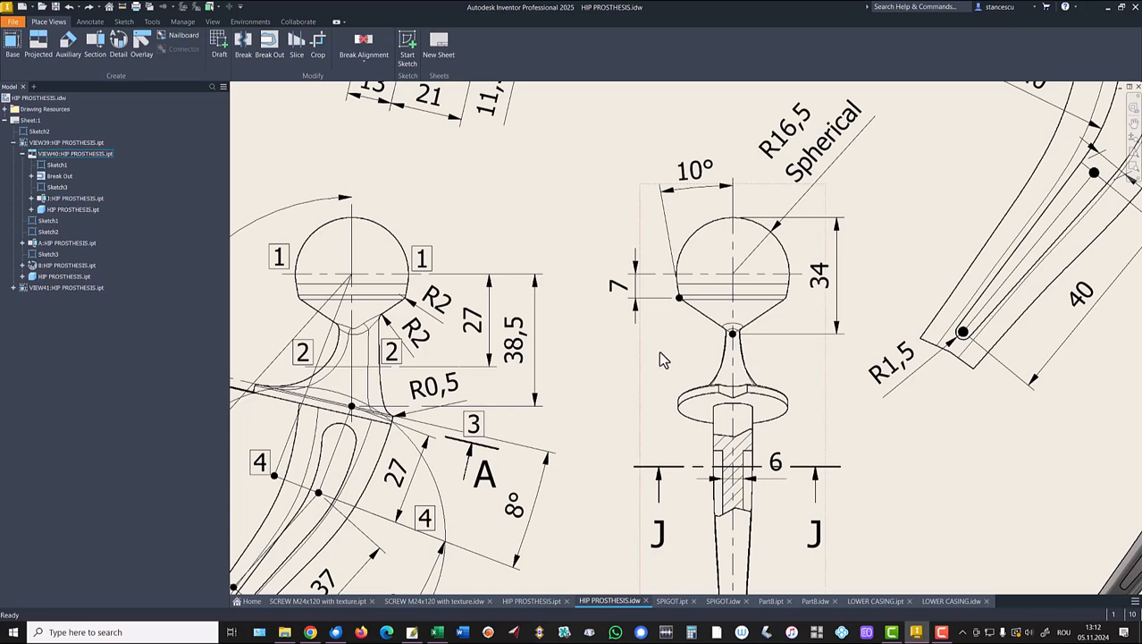
{"action": "scroll", "coordinate": [666, 356], "scroll_direction": "up", "scroll_amount": 3}
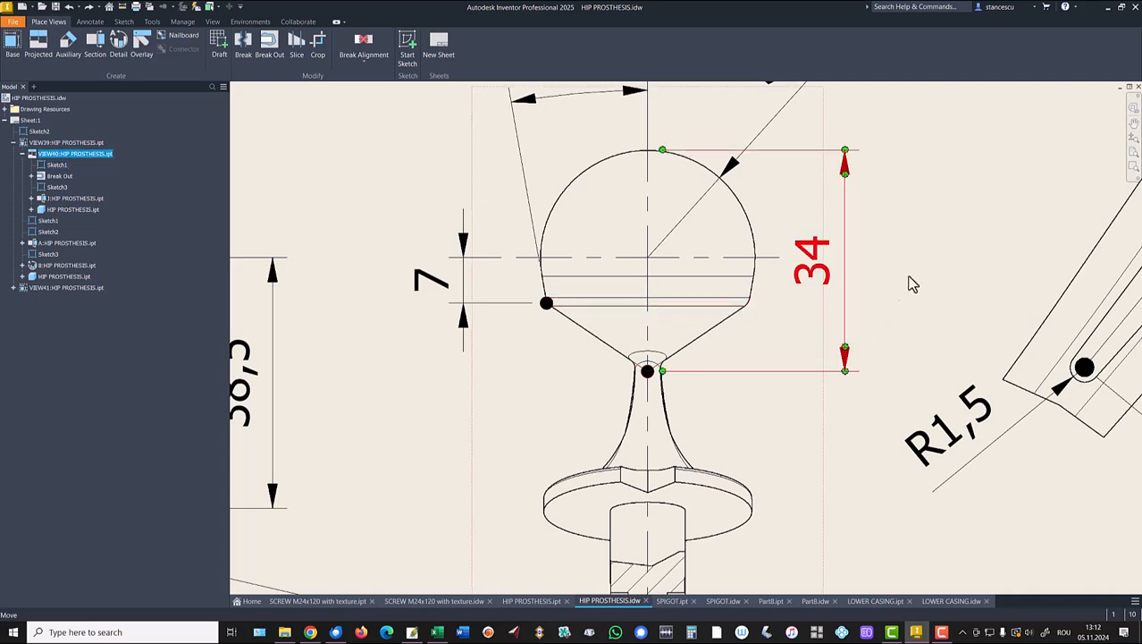
{"action": "left_click", "coordinate": [836, 324]}
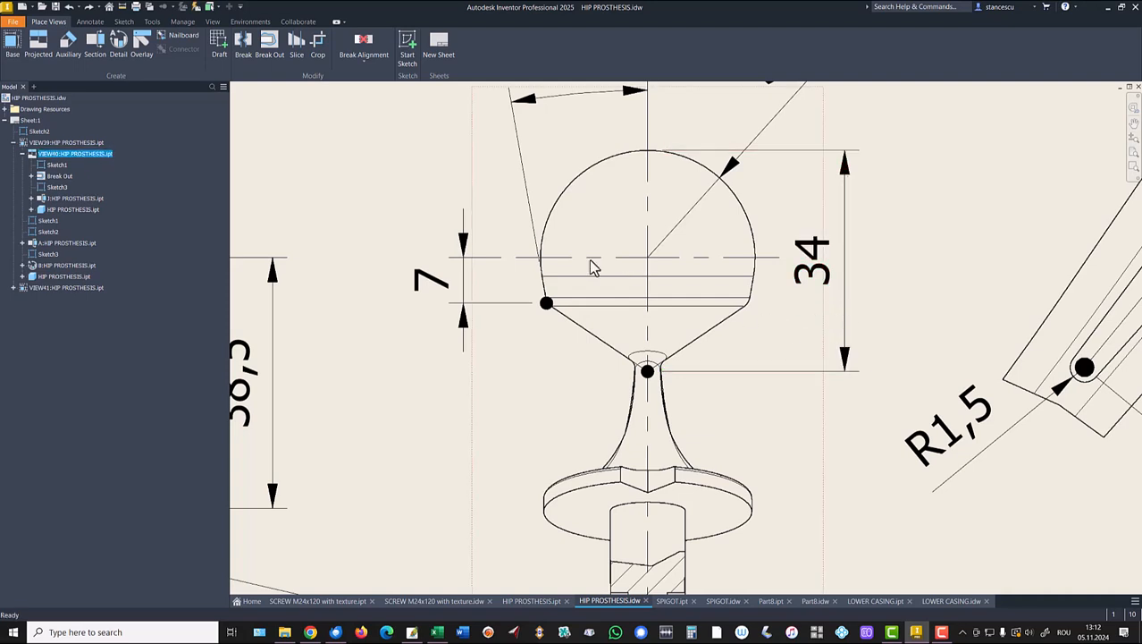
Start a sketch with projected view geometry and add a radius 2 circle at the ball's right corner.
{"action": "left_click", "coordinate": [406, 47]}
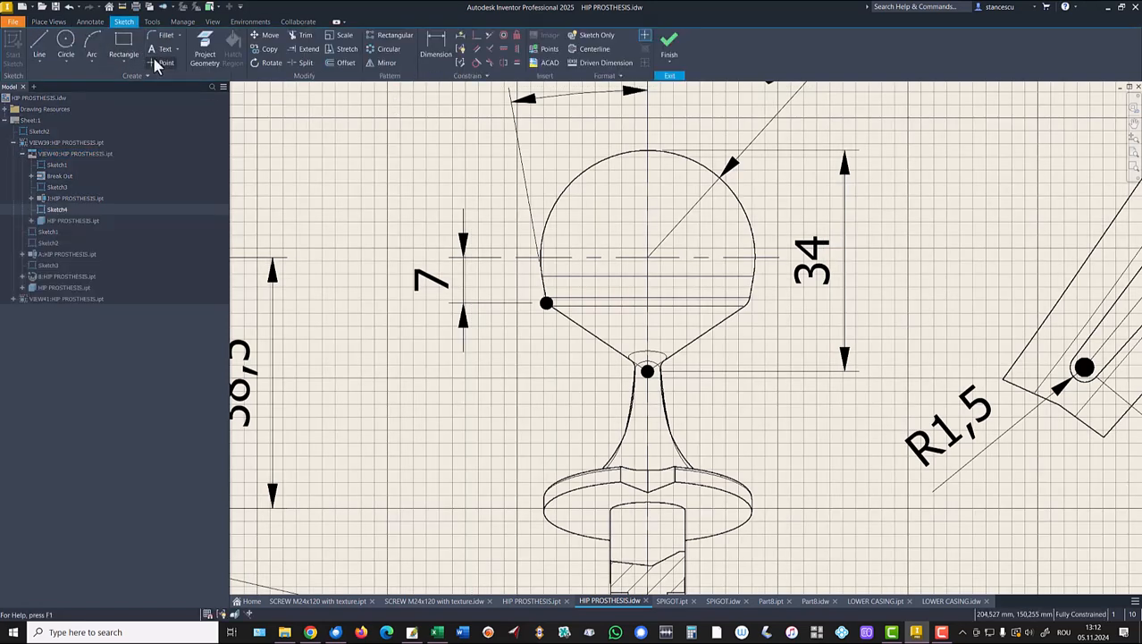
{"action": "left_click", "coordinate": [208, 47]}
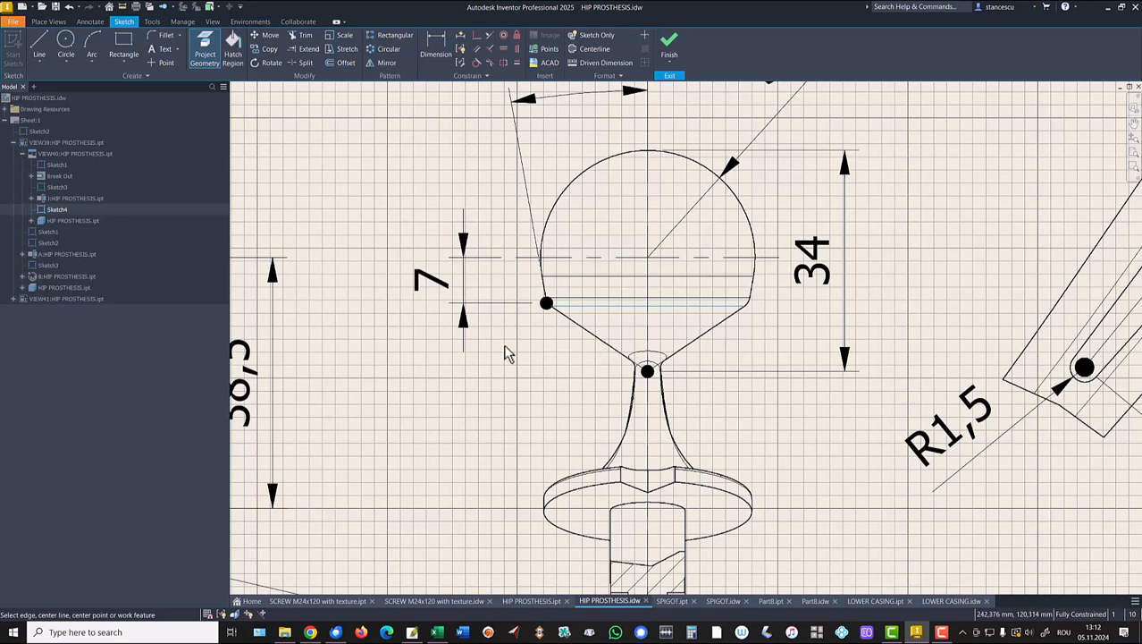
{"action": "left_click", "coordinate": [66, 45]}
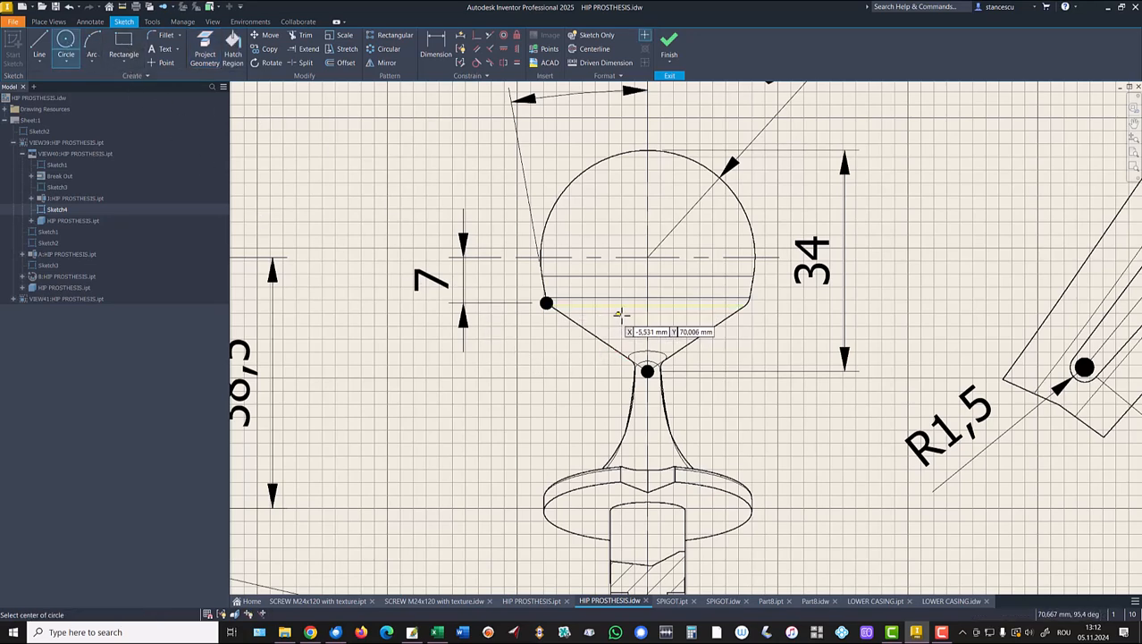
{"action": "left_click", "coordinate": [749, 297]}
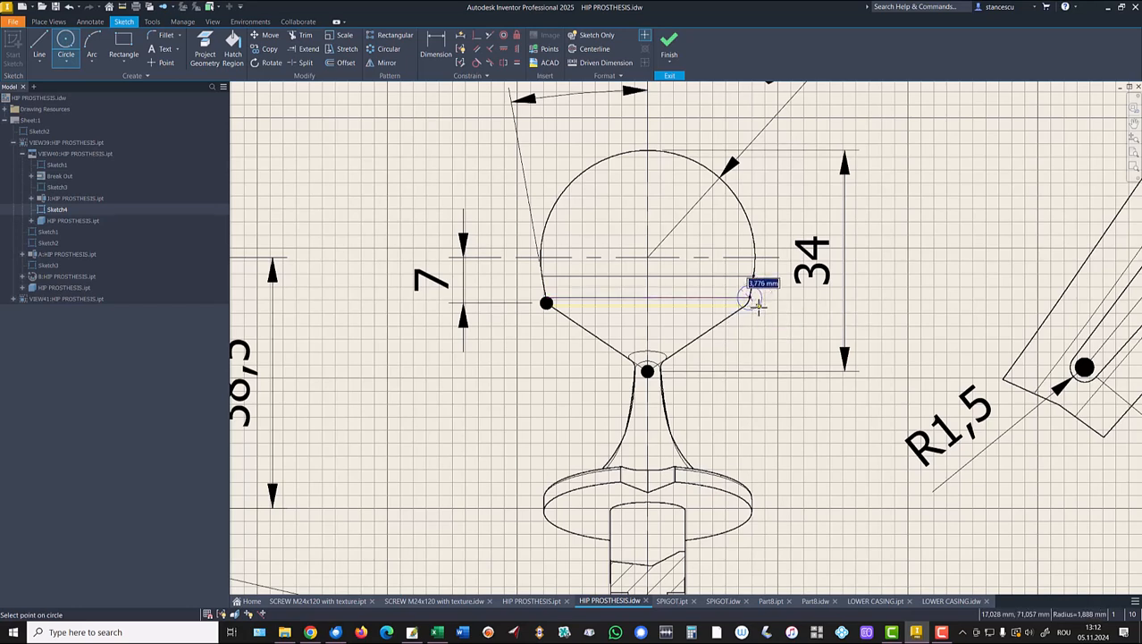
{"action": "type", "text": "2"}
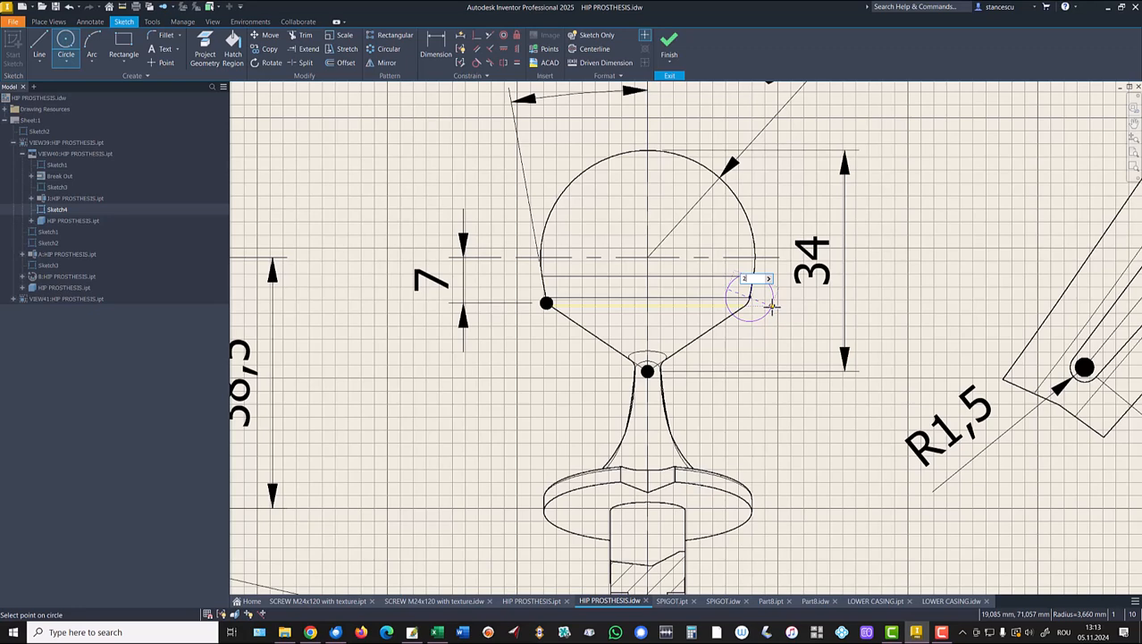
{"action": "key", "text": "Return"}
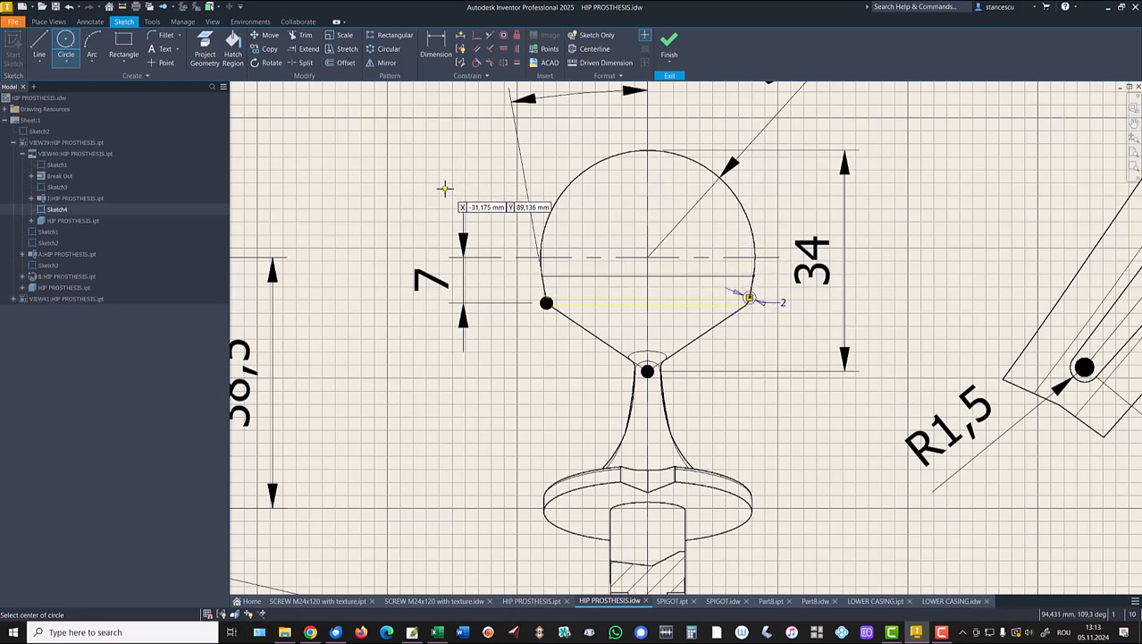
{"action": "left_click", "coordinate": [231, 45]}
{"action": "scroll", "coordinate": [761, 311], "scroll_direction": "up", "scroll_amount": 2}
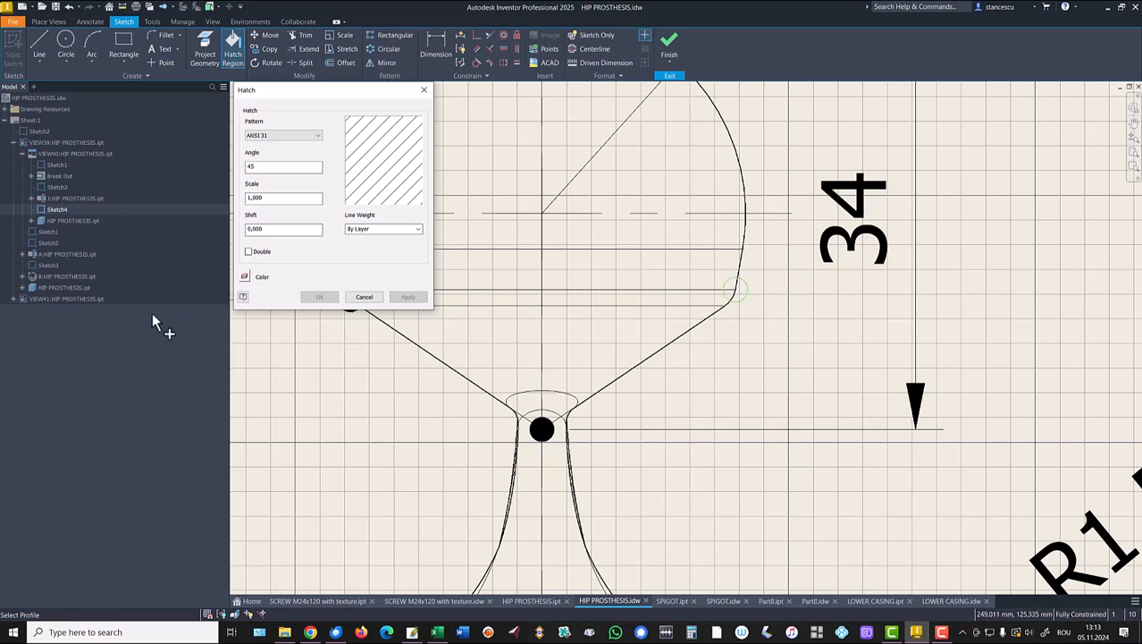
Fill the small corner circle with a SOLID hatch and finish Sketch4.
{"action": "left_click", "coordinate": [296, 136]}
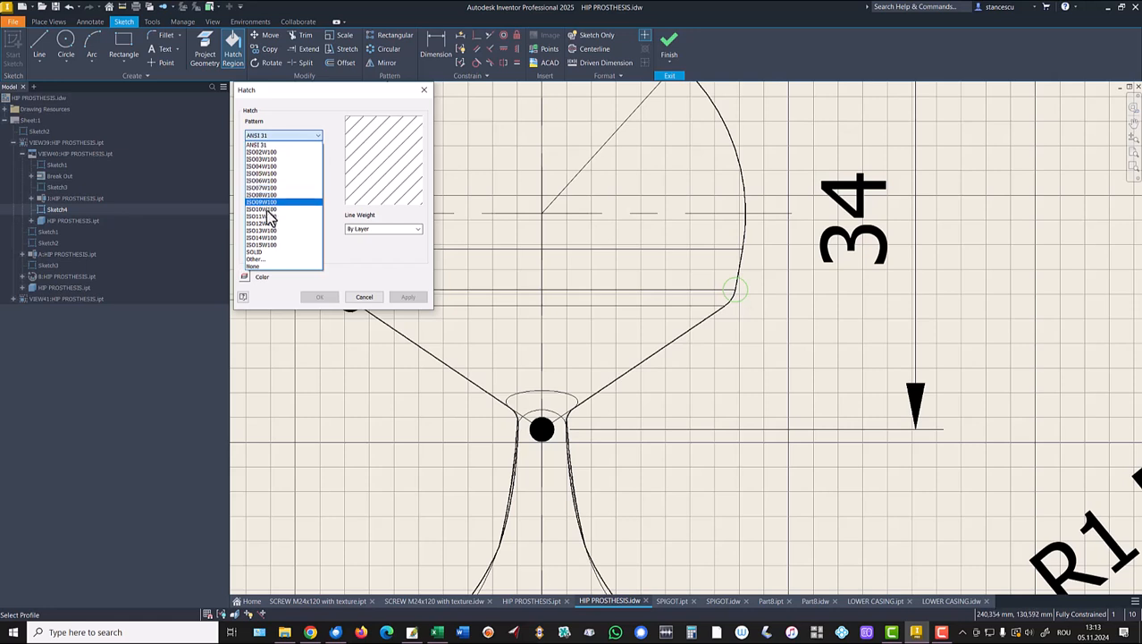
{"action": "left_click", "coordinate": [259, 253]}
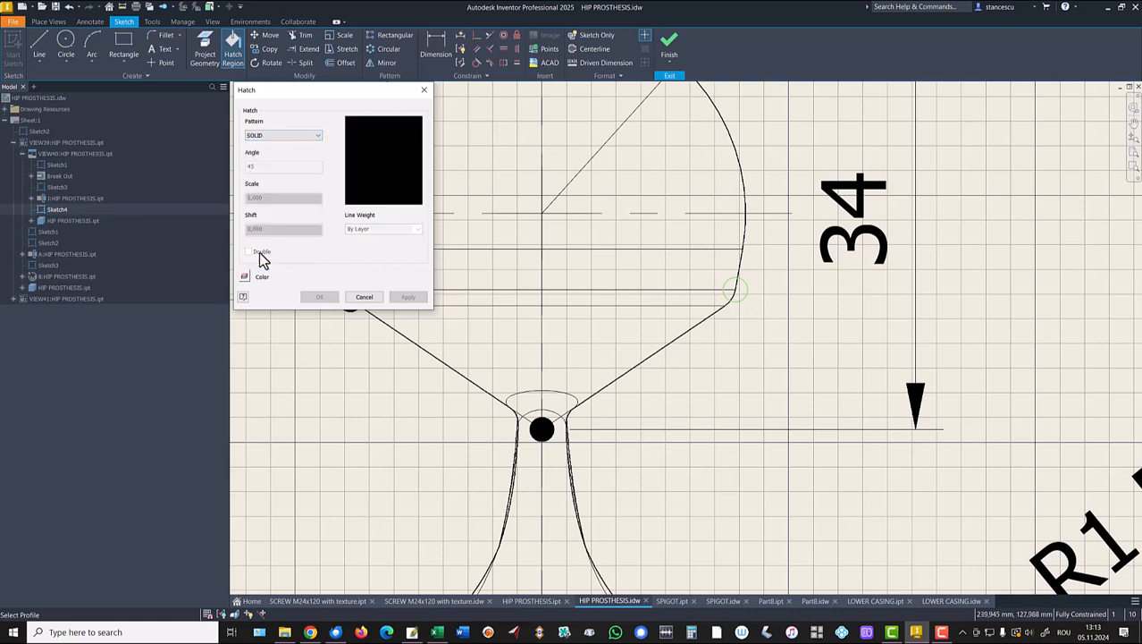
{"action": "left_click", "coordinate": [753, 302]}
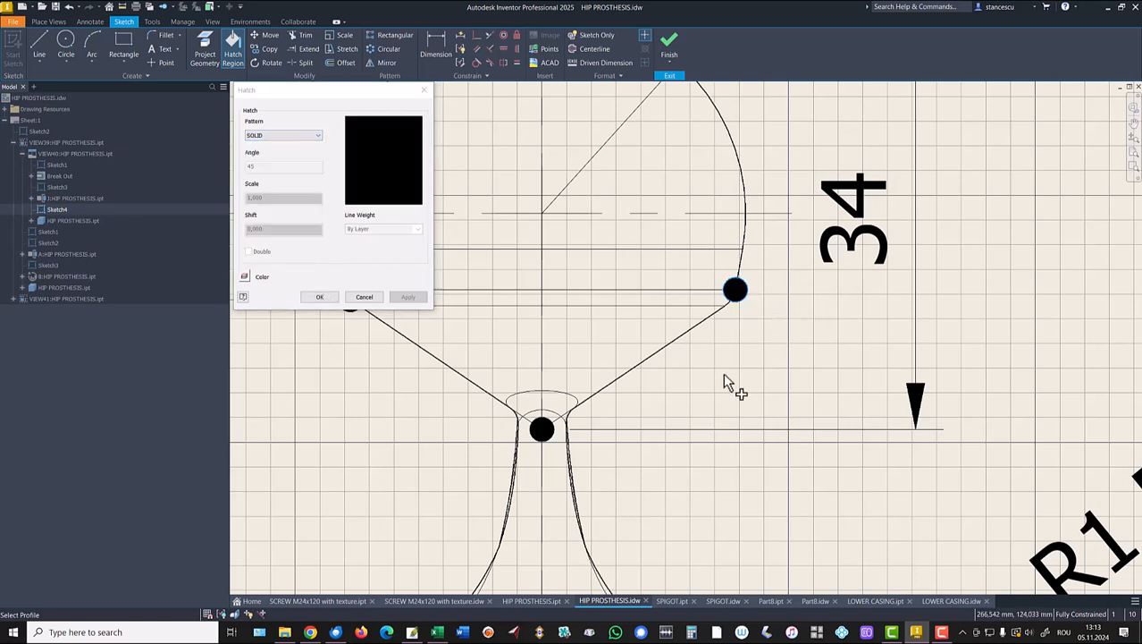
{"action": "left_click", "coordinate": [329, 298]}
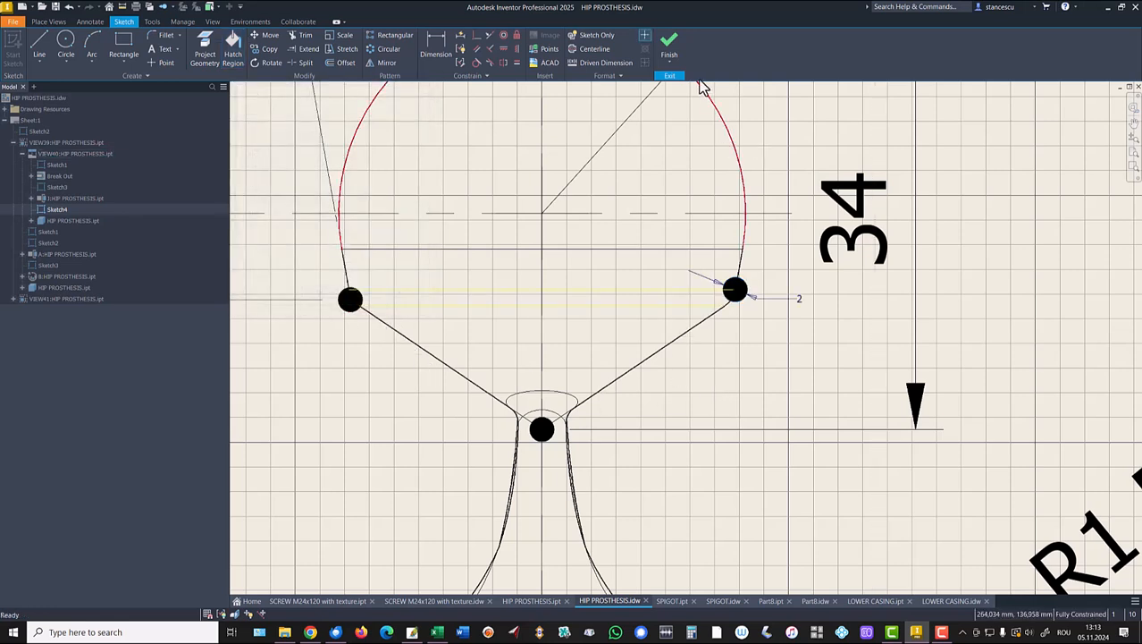
{"action": "left_click", "coordinate": [669, 43]}
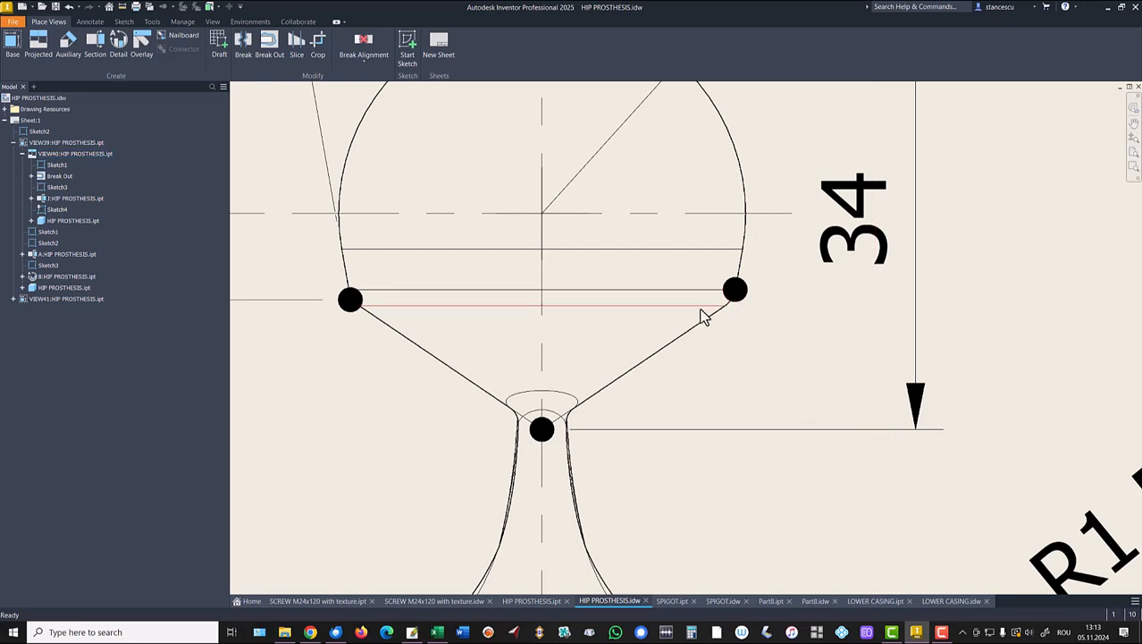
{"action": "left_click", "coordinate": [800, 331]}
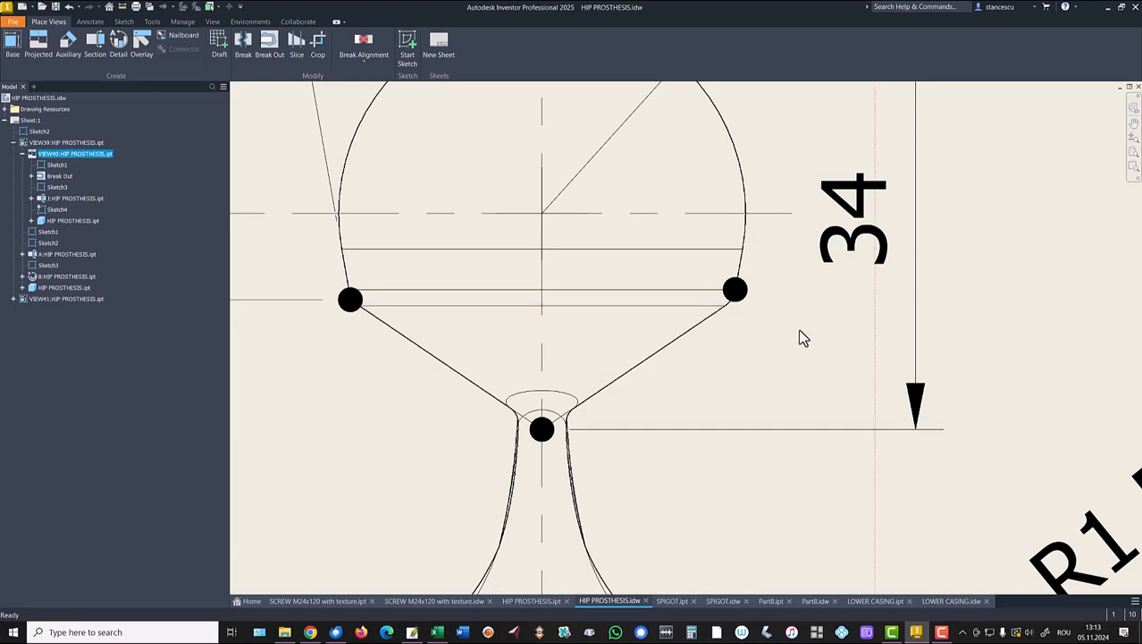
Zoom out to nearly the full sheet, then switch to the Part8 drawing.
{"action": "key", "text": "F5"}
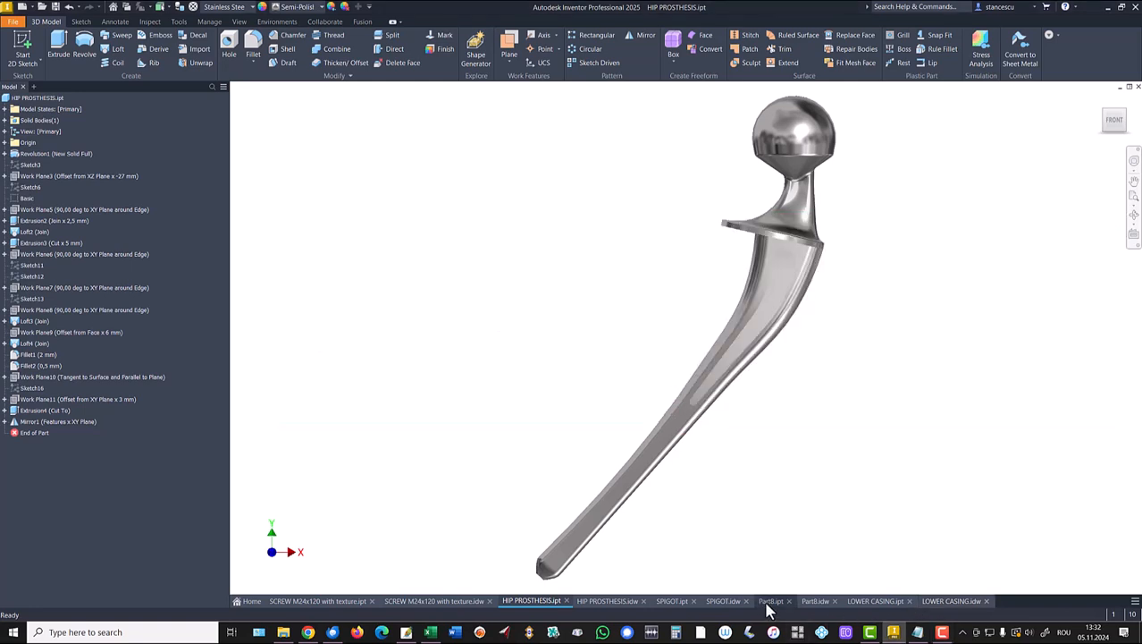
{"action": "left_click", "coordinate": [816, 605]}
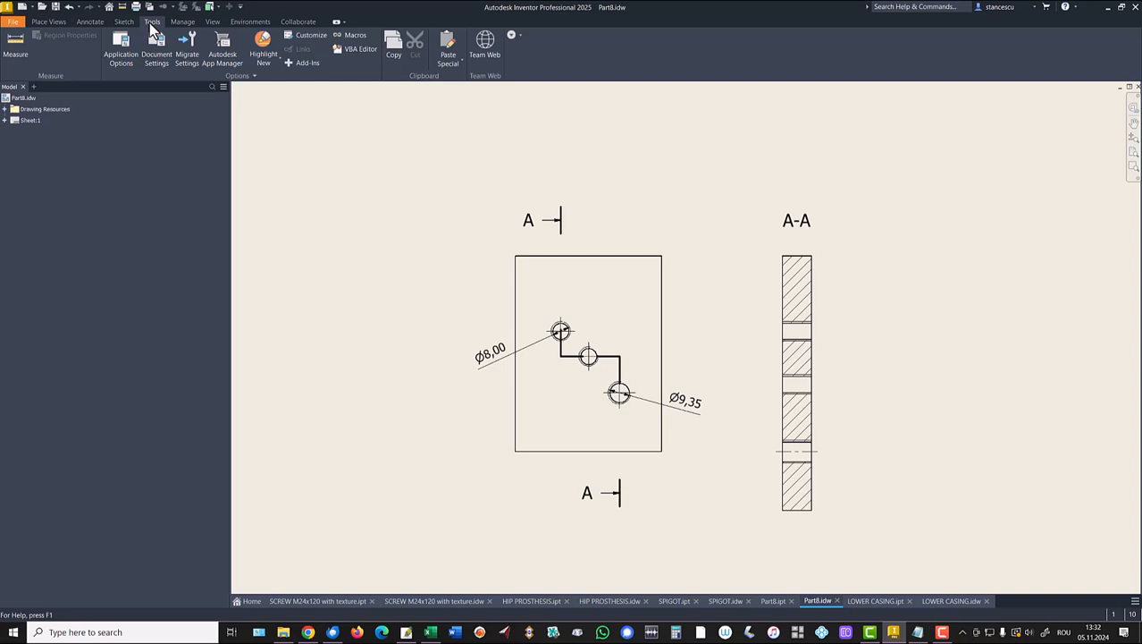
Paste the copied hip prosthesis image into Part8 as a Bitmap via Paste Special.
{"action": "left_click", "coordinate": [54, 23]}
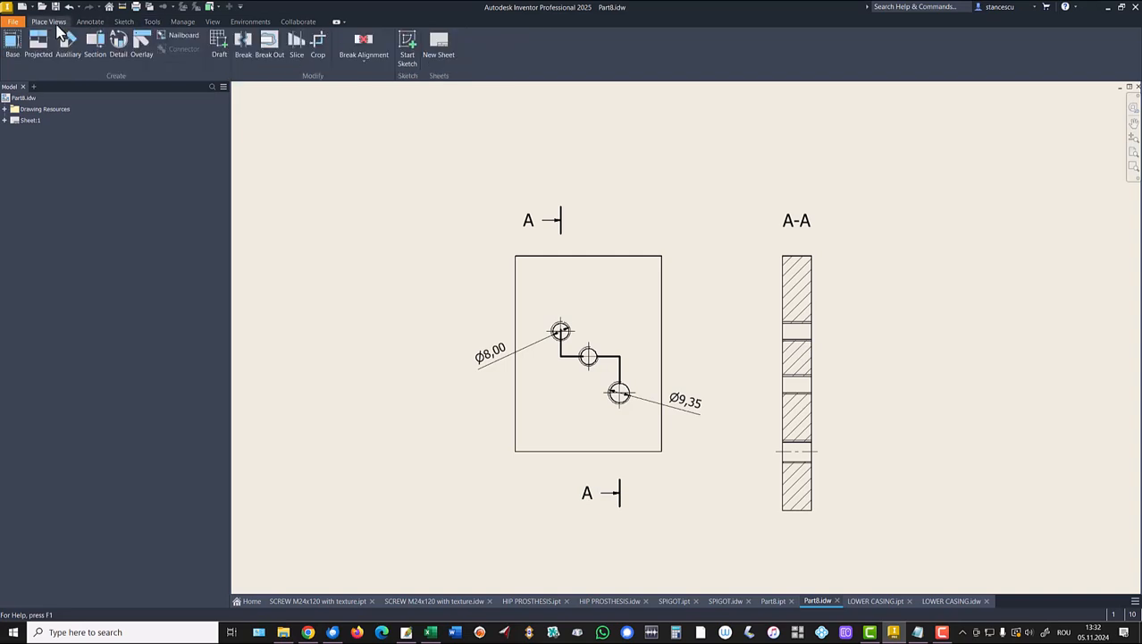
{"action": "left_click", "coordinate": [84, 23]}
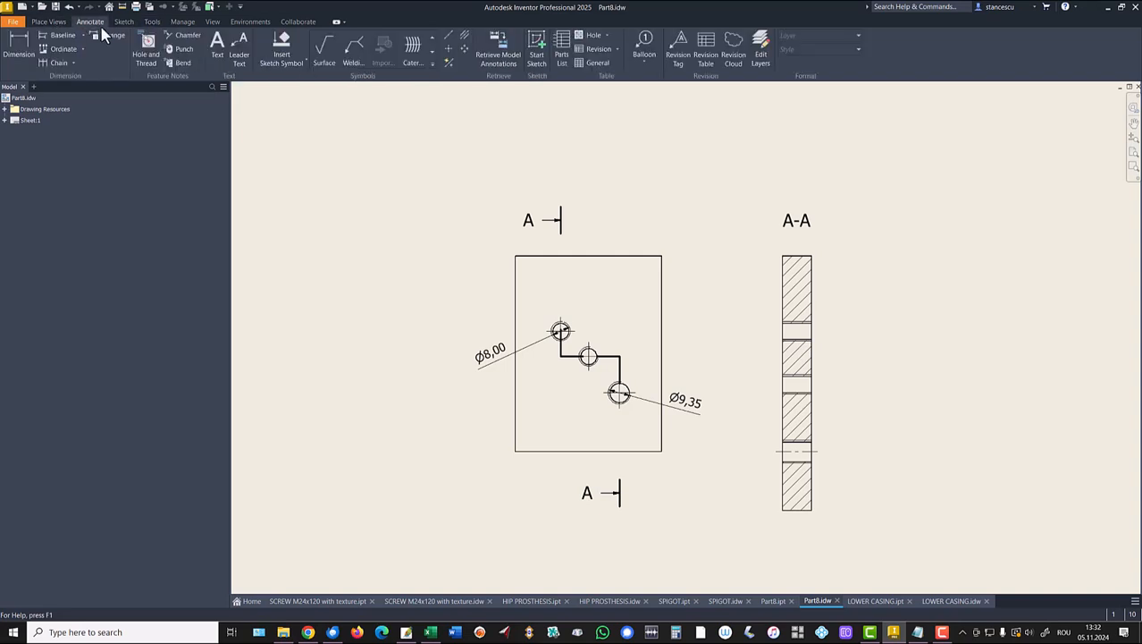
{"action": "left_click", "coordinate": [152, 23]}
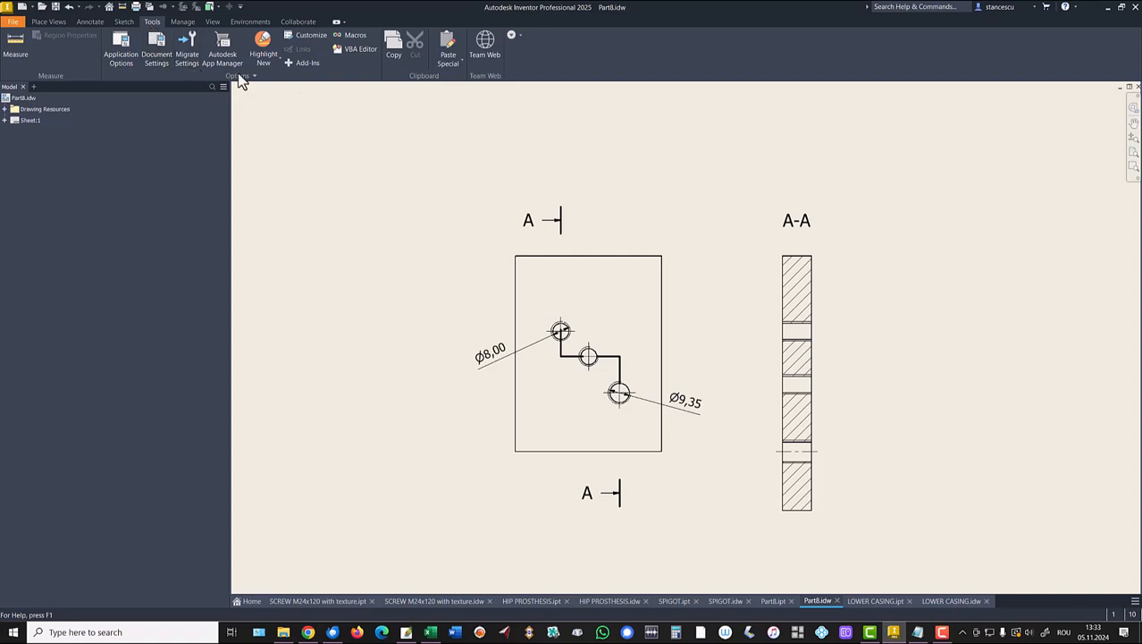
{"action": "left_click", "coordinate": [449, 47]}
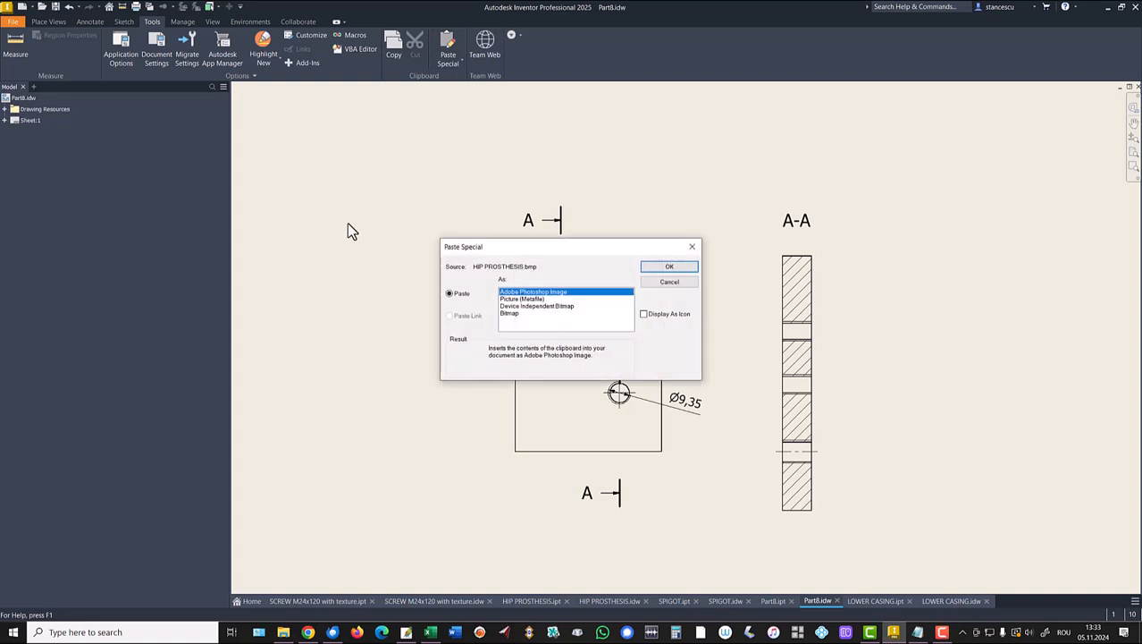
{"action": "left_click", "coordinate": [508, 313]}
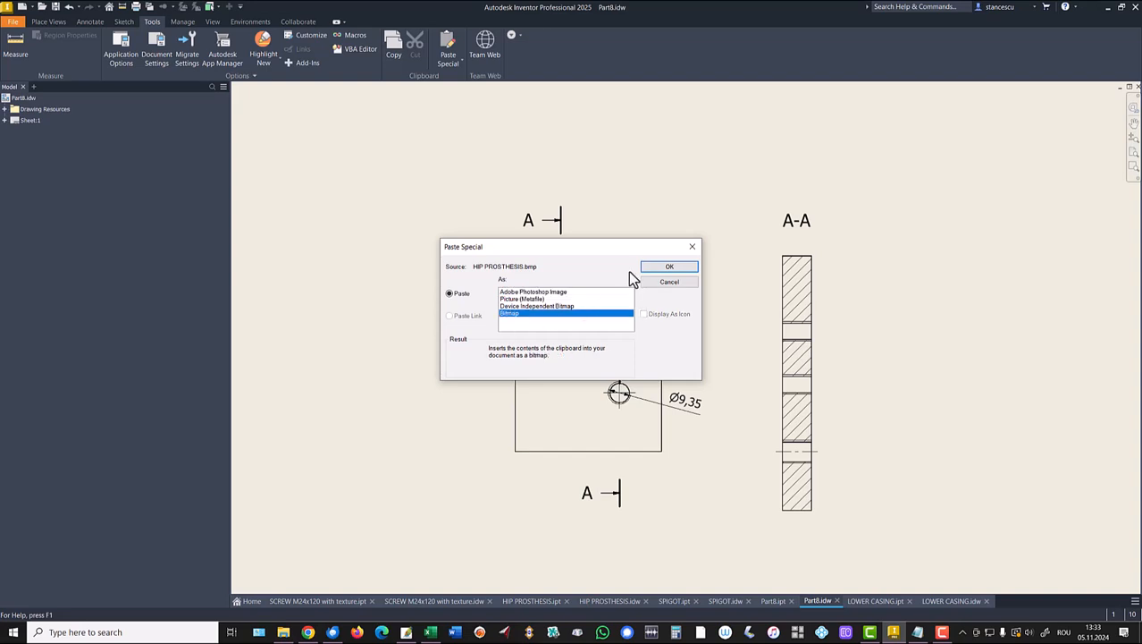
{"action": "left_click", "coordinate": [666, 266]}
{"action": "left_click", "coordinate": [577, 257]}
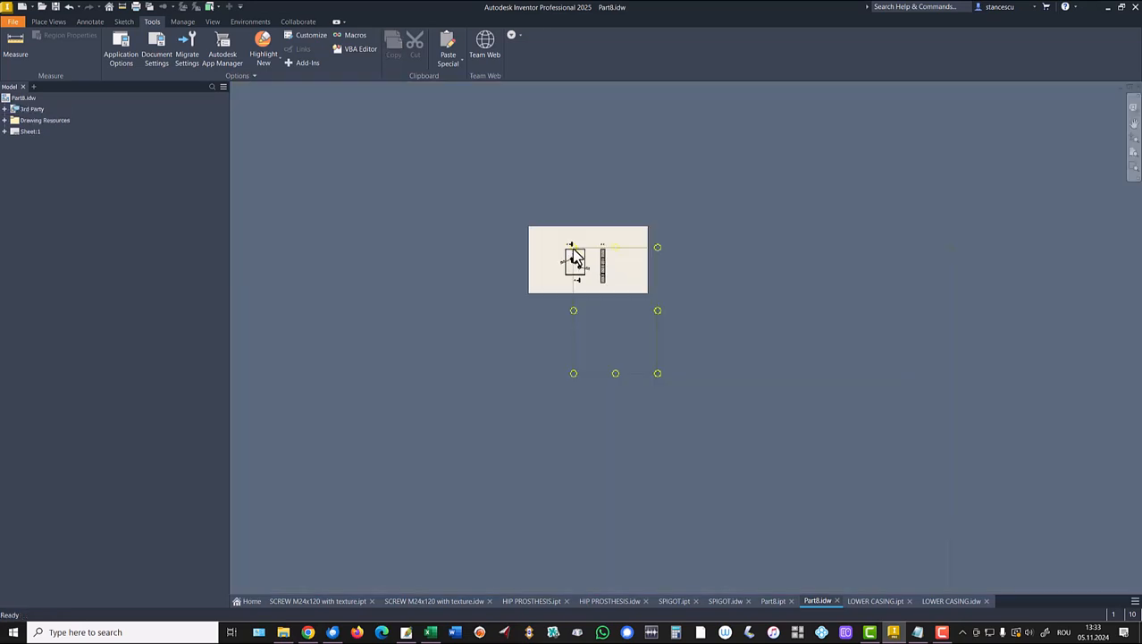
{"action": "scroll", "coordinate": [577, 256], "scroll_direction": "up", "scroll_amount": 3}
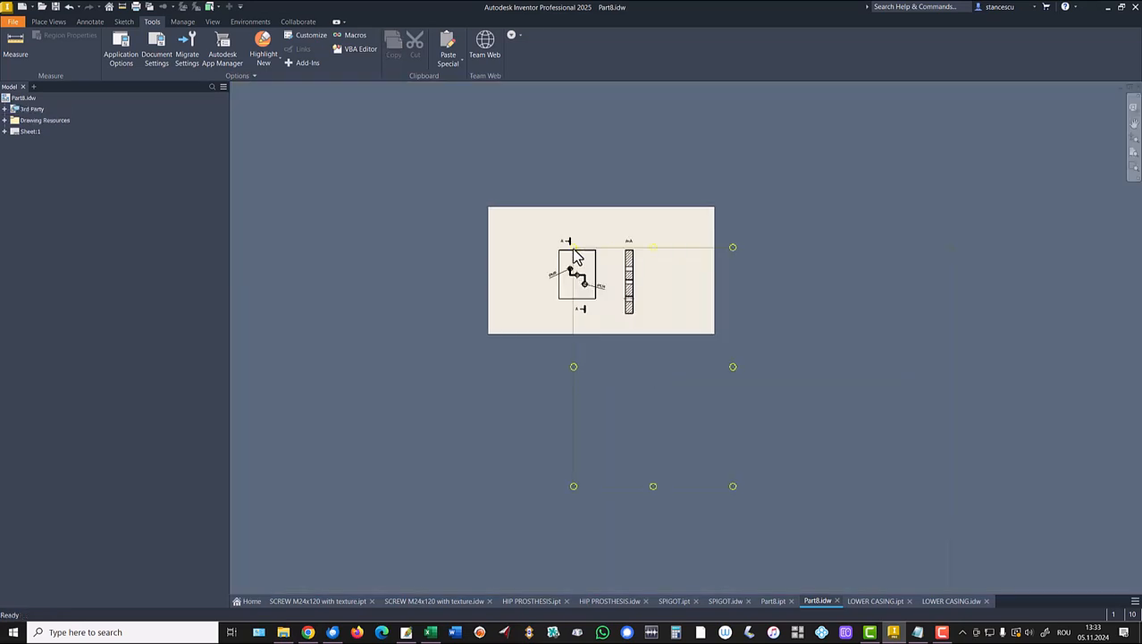
{"action": "left_click", "coordinate": [662, 242]}
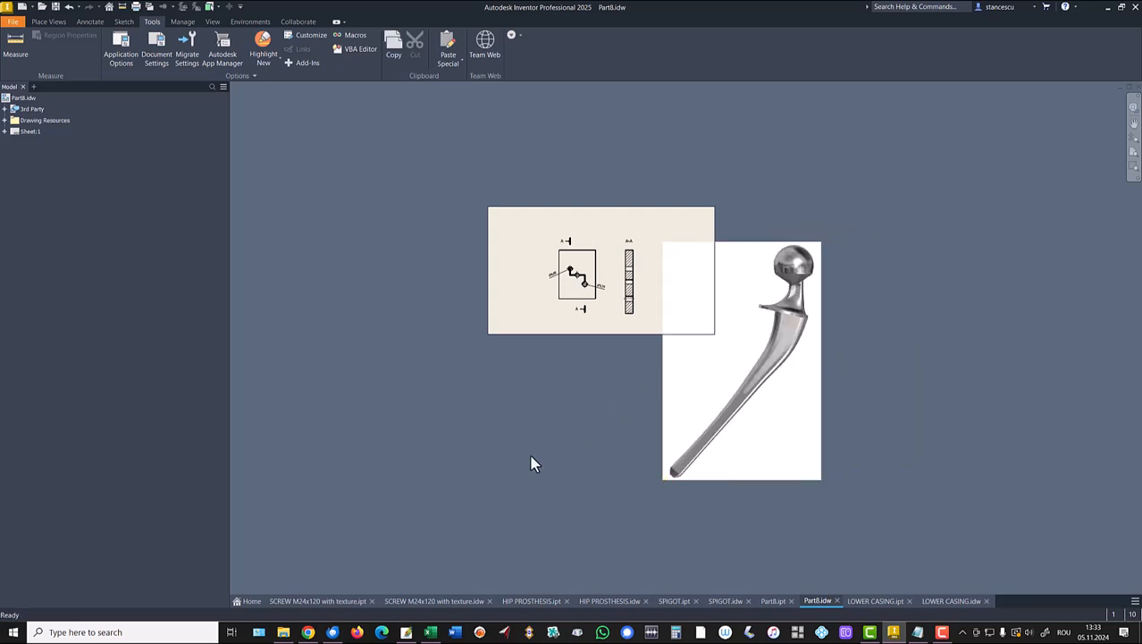
Shrink the pasted image by its corner grip and move it right of section A-A.
{"action": "left_click", "coordinate": [799, 479]}
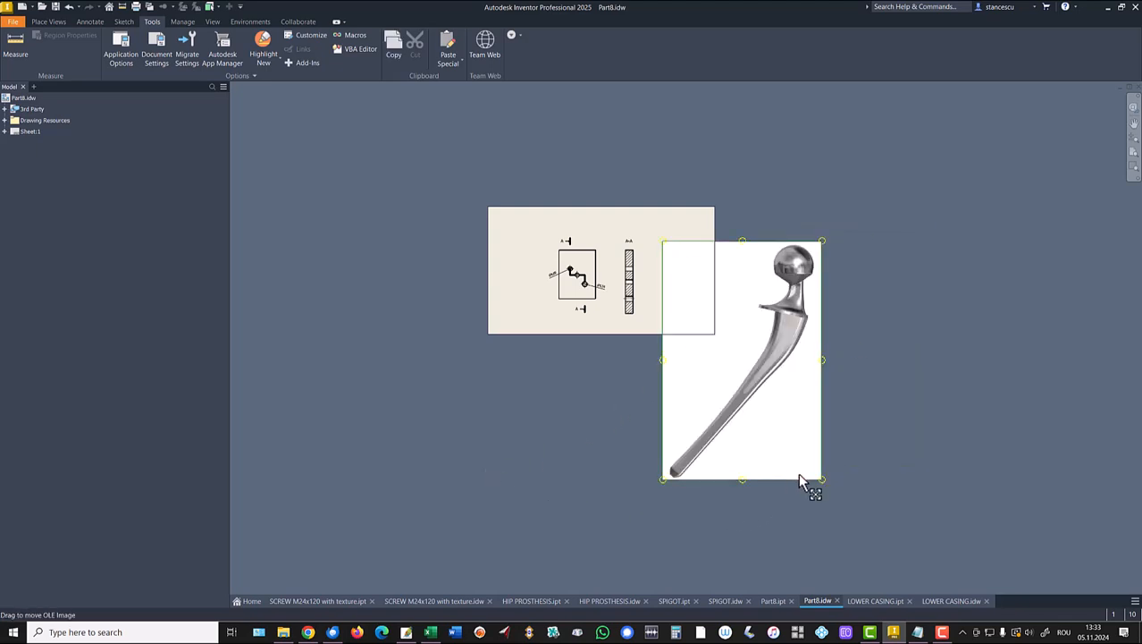
{"action": "left_click_drag", "start_coordinate": [821, 479], "coordinate": [689, 322]}
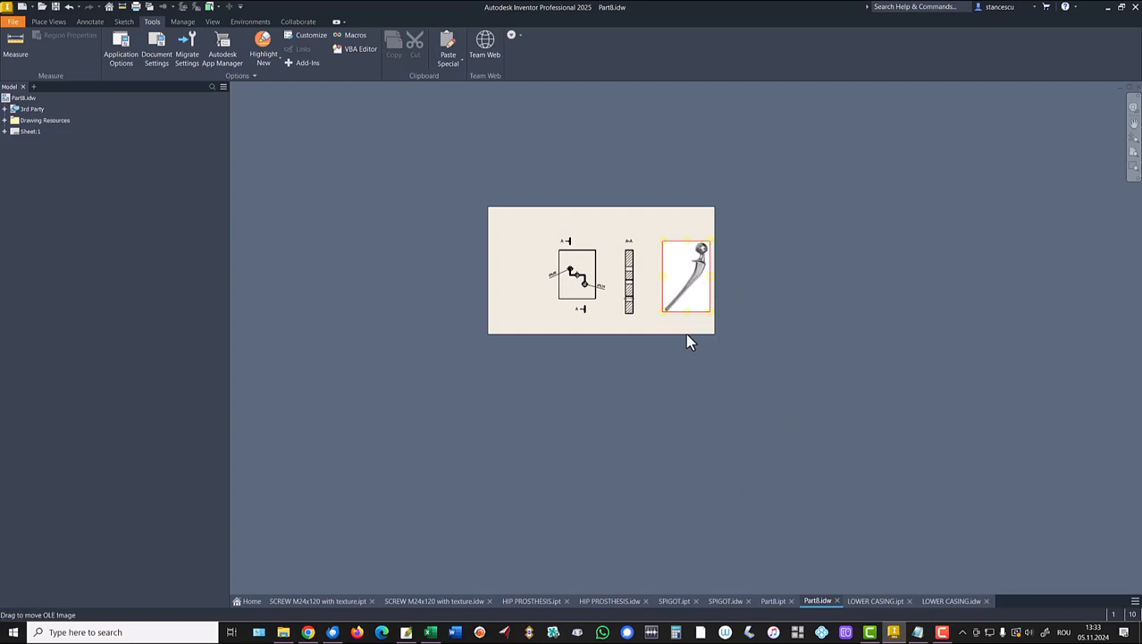
{"action": "middle_click", "coordinate": [632, 381]}
{"action": "middle_click", "coordinate": [632, 381]}
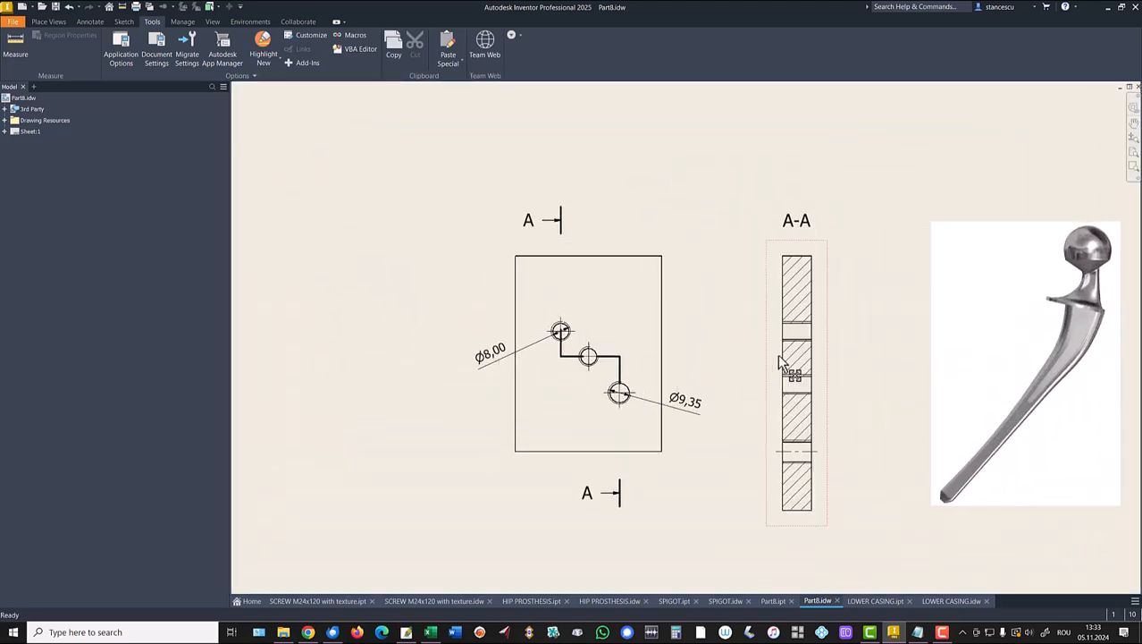
{"action": "left_click_drag", "start_coordinate": [1008, 329], "coordinate": [334, 259]}
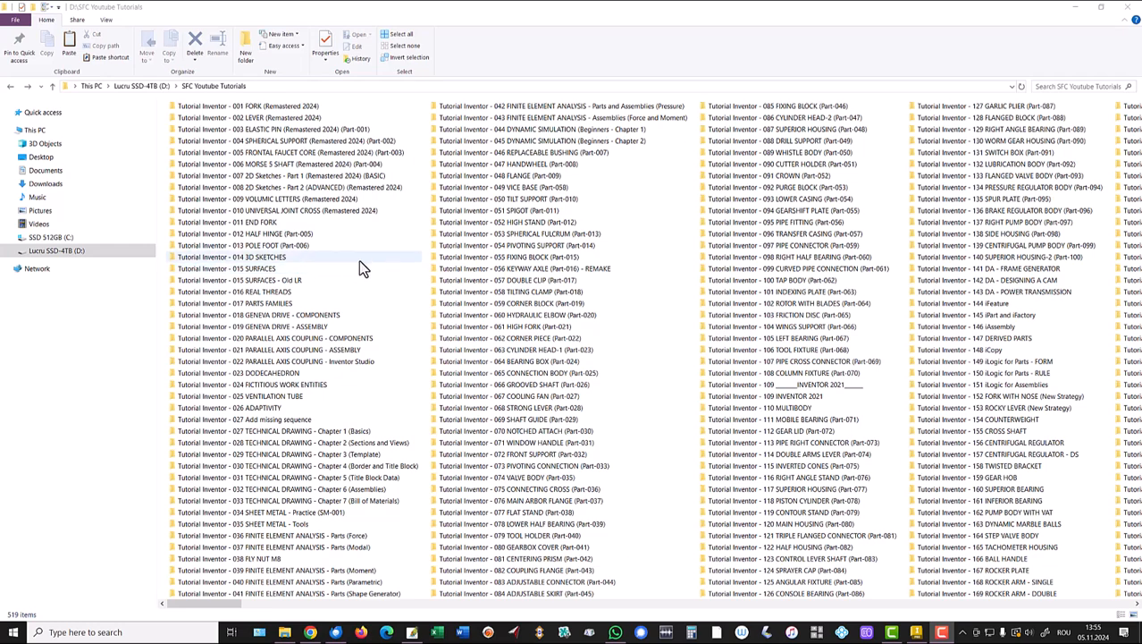
Copy SFC Youtube Tutorials.ipj and paste it into the Documents folder.
{"action": "scroll", "coordinate": [675, 264], "scroll_direction": "right", "scroll_amount": 2}
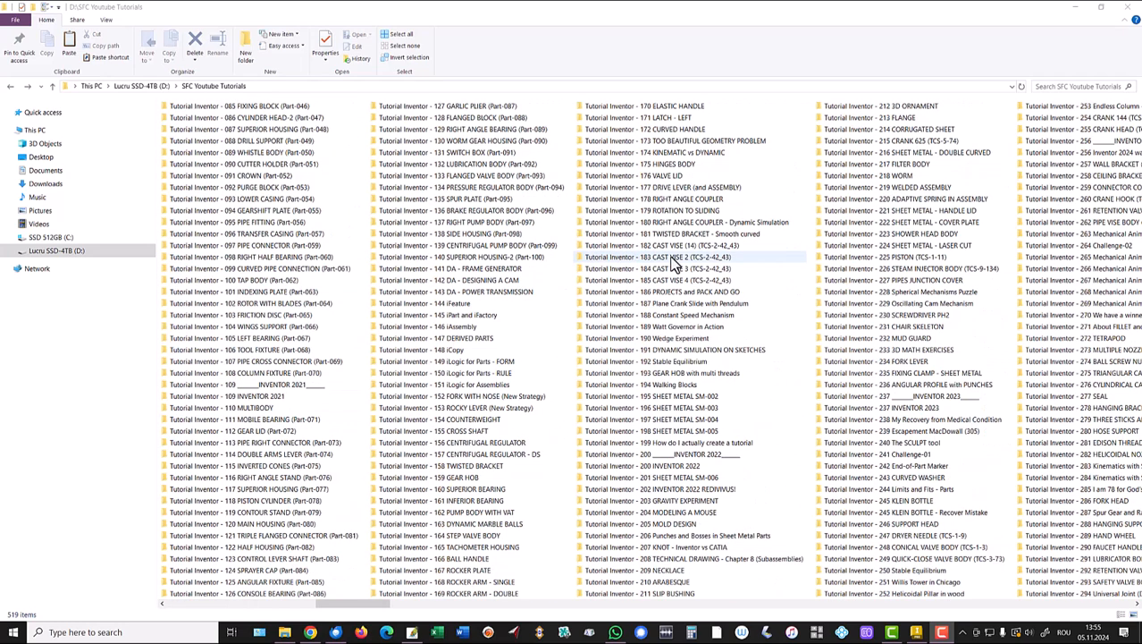
{"action": "scroll", "coordinate": [675, 264], "scroll_direction": "right", "scroll_amount": 4}
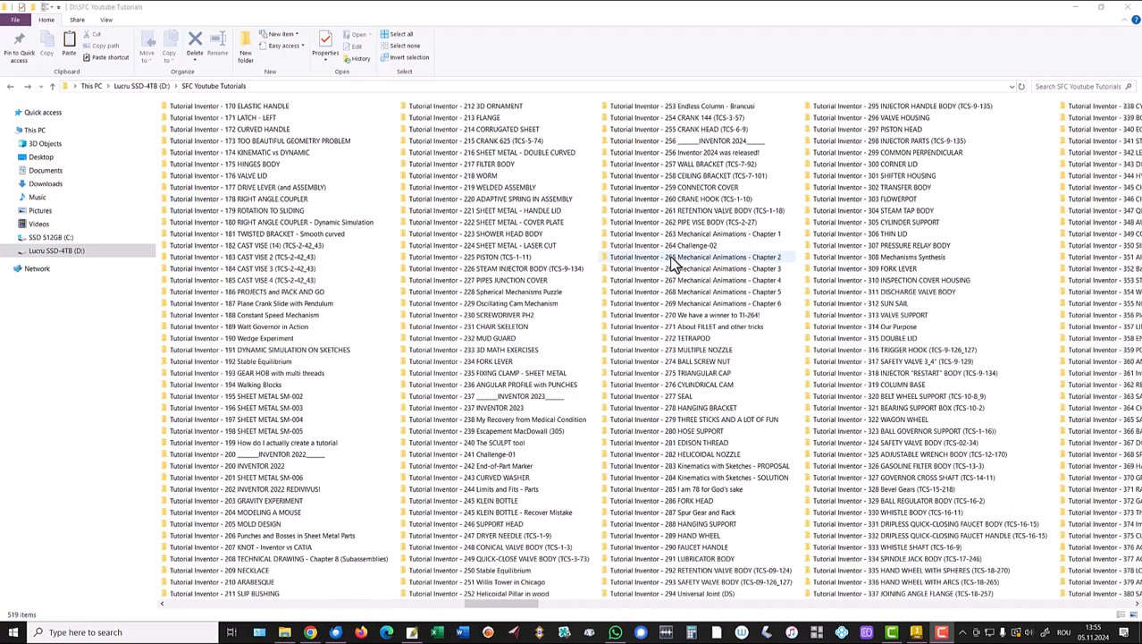
{"action": "scroll", "coordinate": [675, 264], "scroll_direction": "right", "scroll_amount": 3}
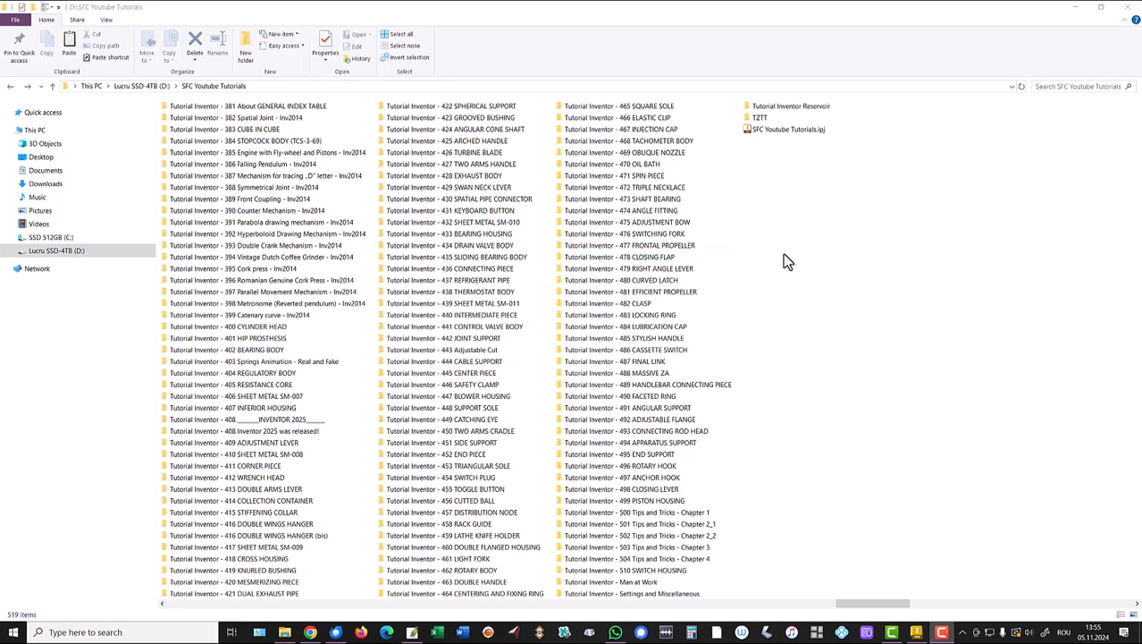
{"action": "left_click", "coordinate": [775, 131]}
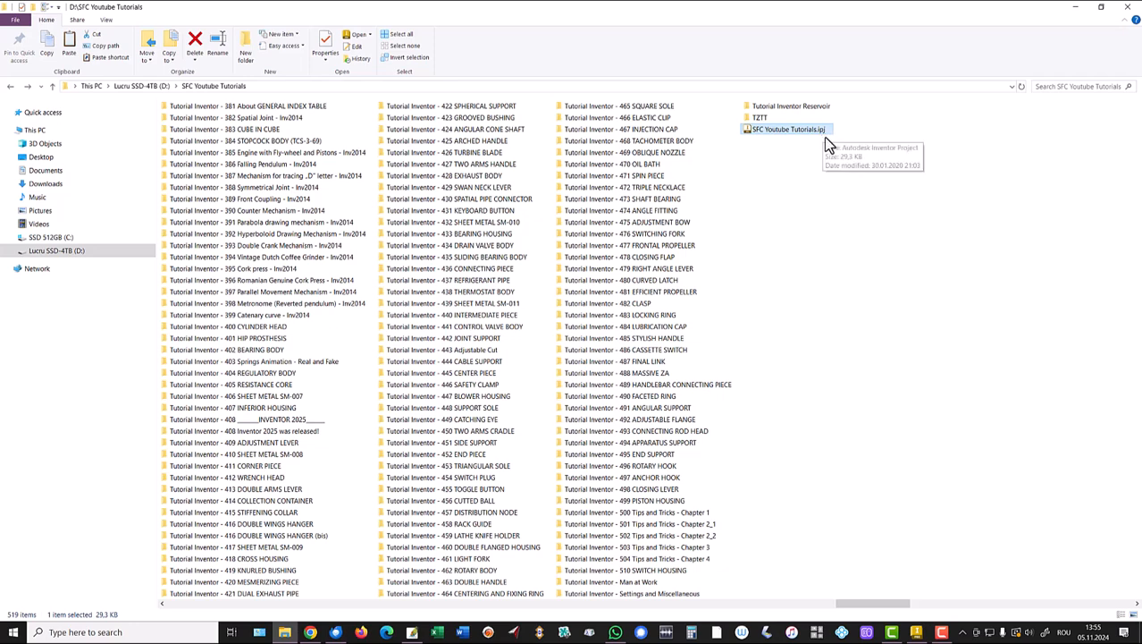
{"action": "right_click", "coordinate": [770, 129]}
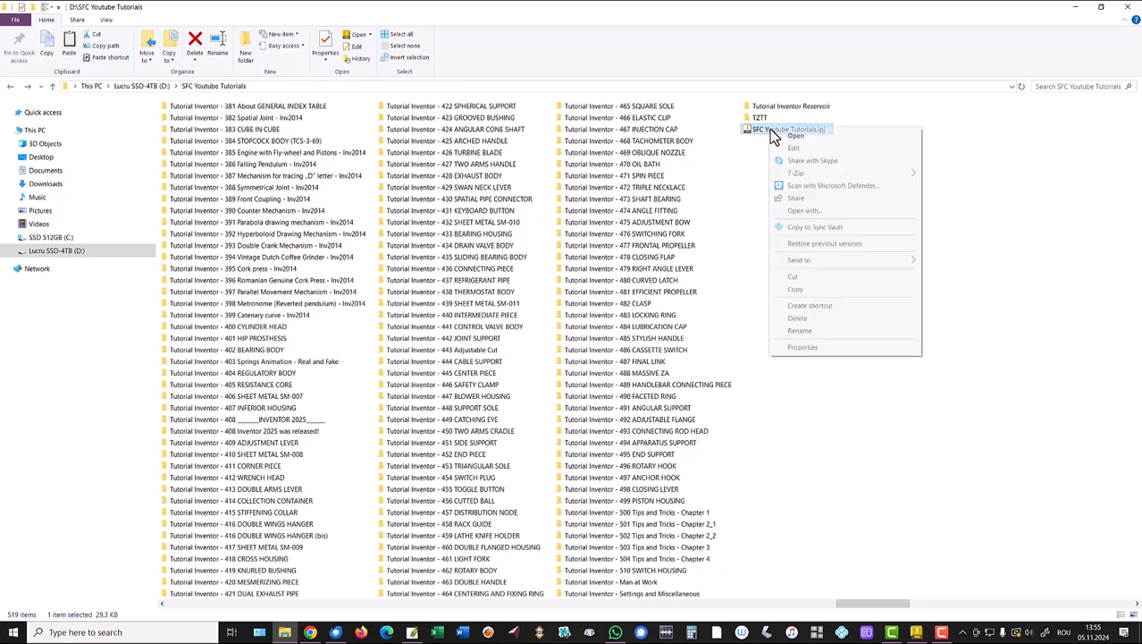
{"action": "left_click", "coordinate": [795, 290]}
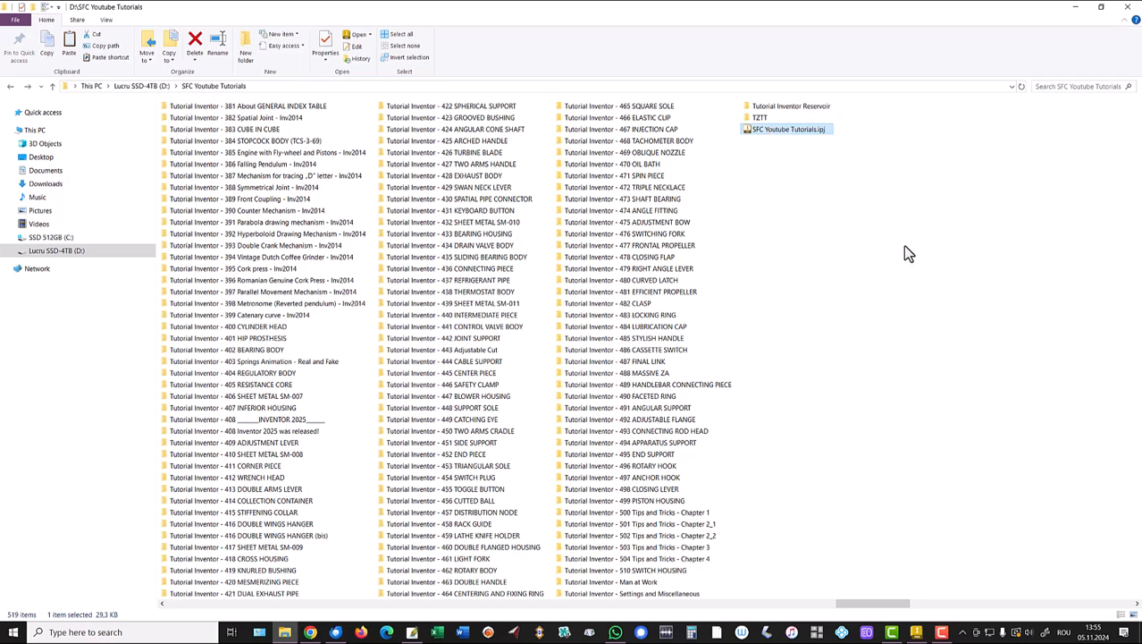
{"action": "left_click", "coordinate": [41, 171]}
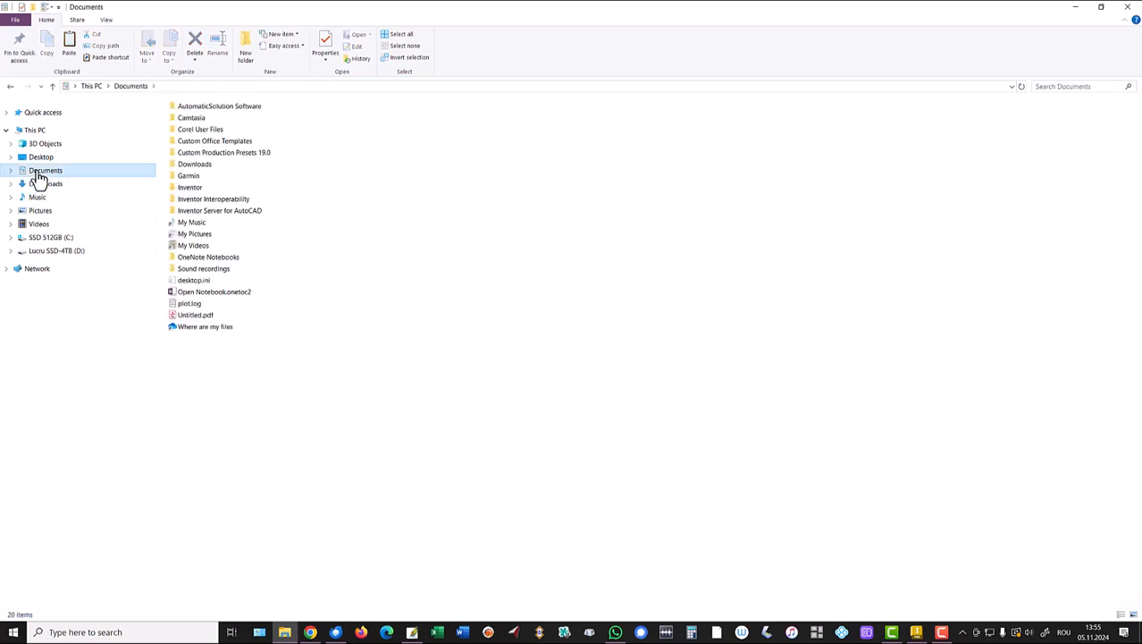
{"action": "right_click", "coordinate": [360, 407]}
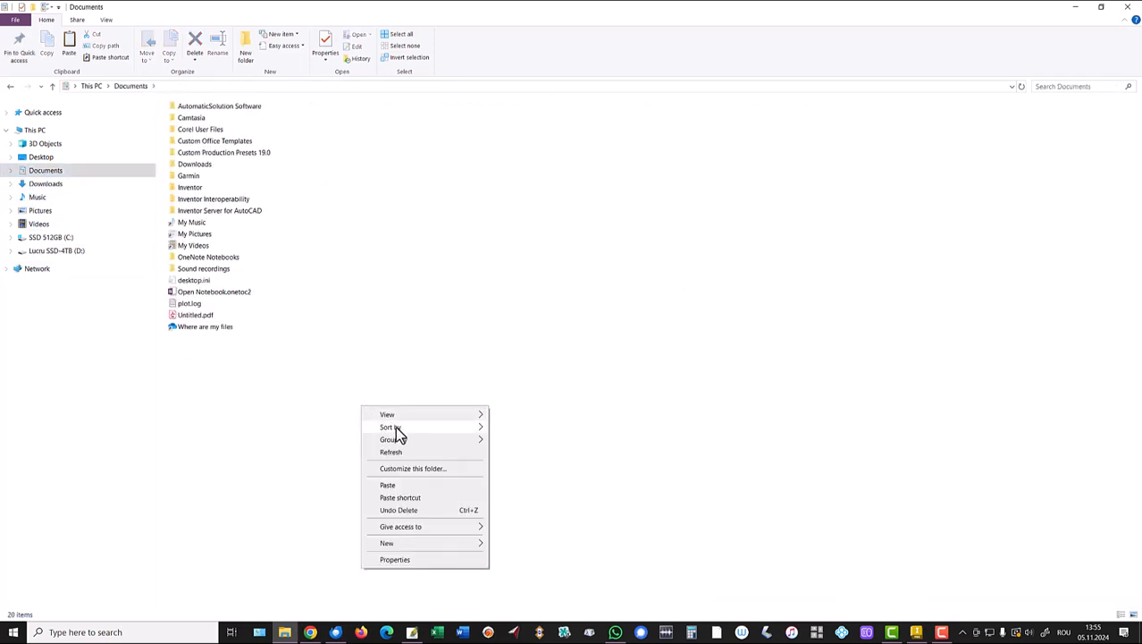
{"action": "left_click", "coordinate": [390, 485]}
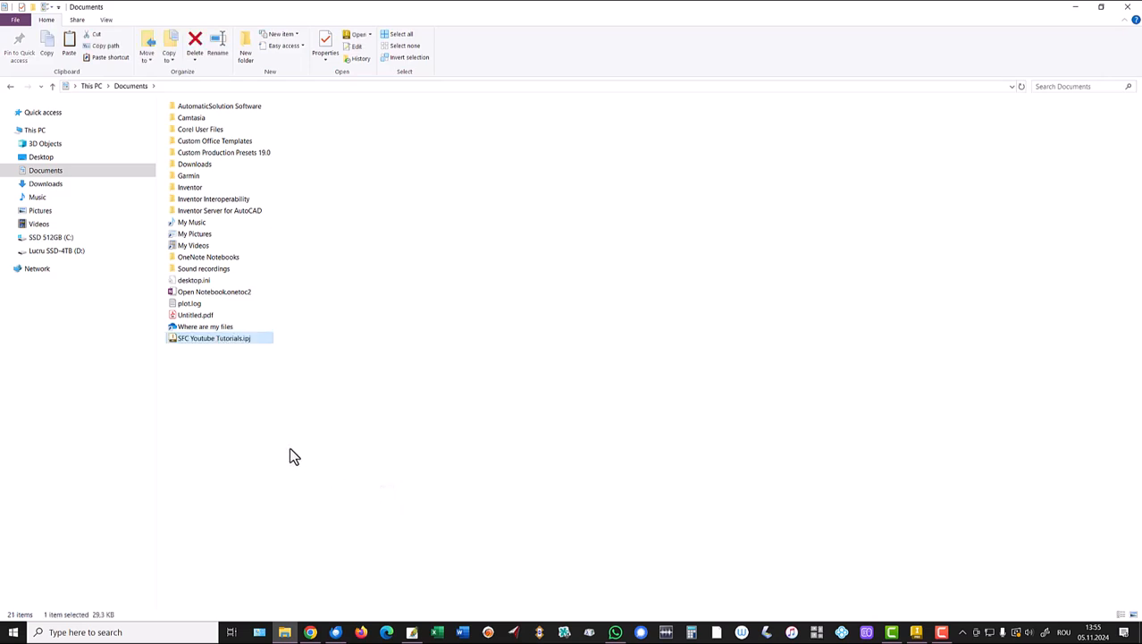
Launch Inventor from the copied .ipj and confirm SFC Youtube Tutorials is the active project.
{"action": "double_click", "coordinate": [175, 340]}
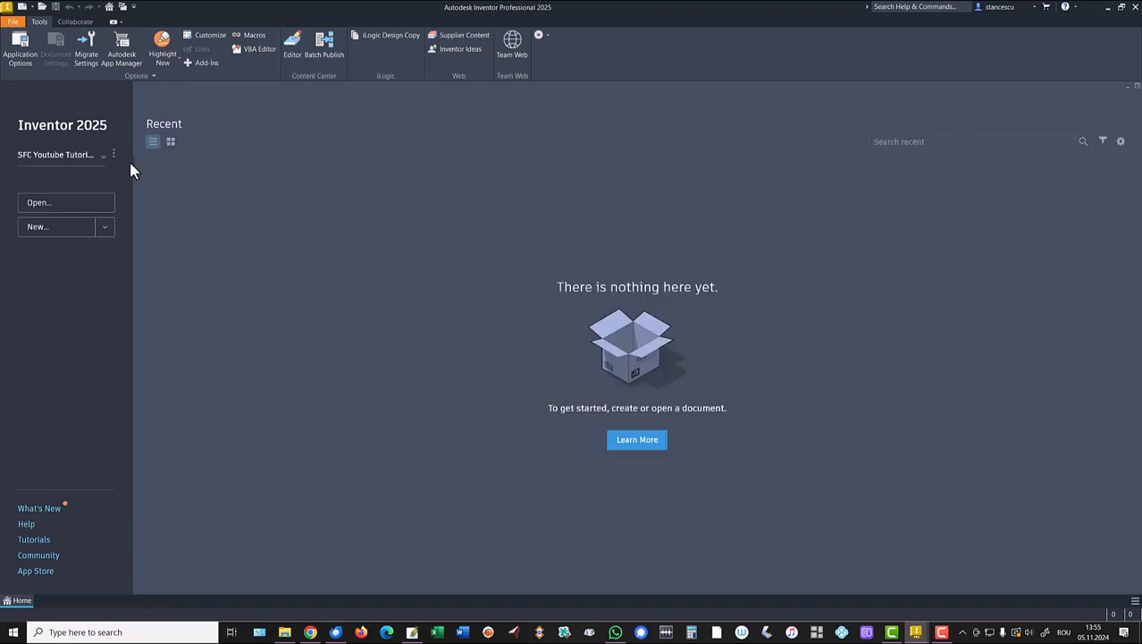
{"action": "left_click", "coordinate": [74, 157]}
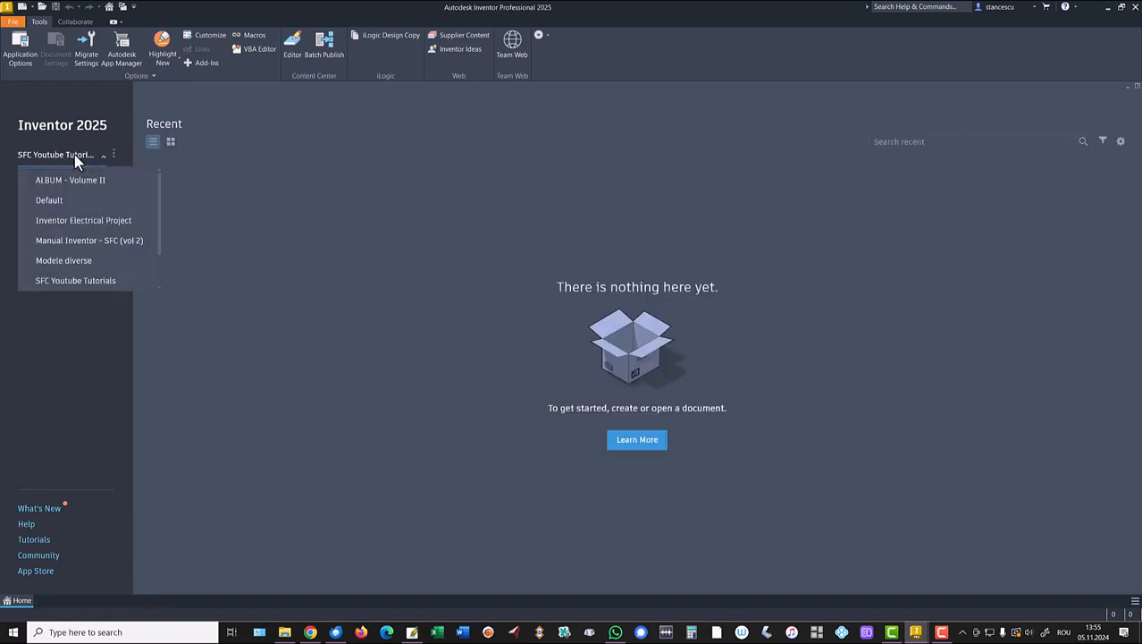
{"action": "left_click", "coordinate": [84, 282]}
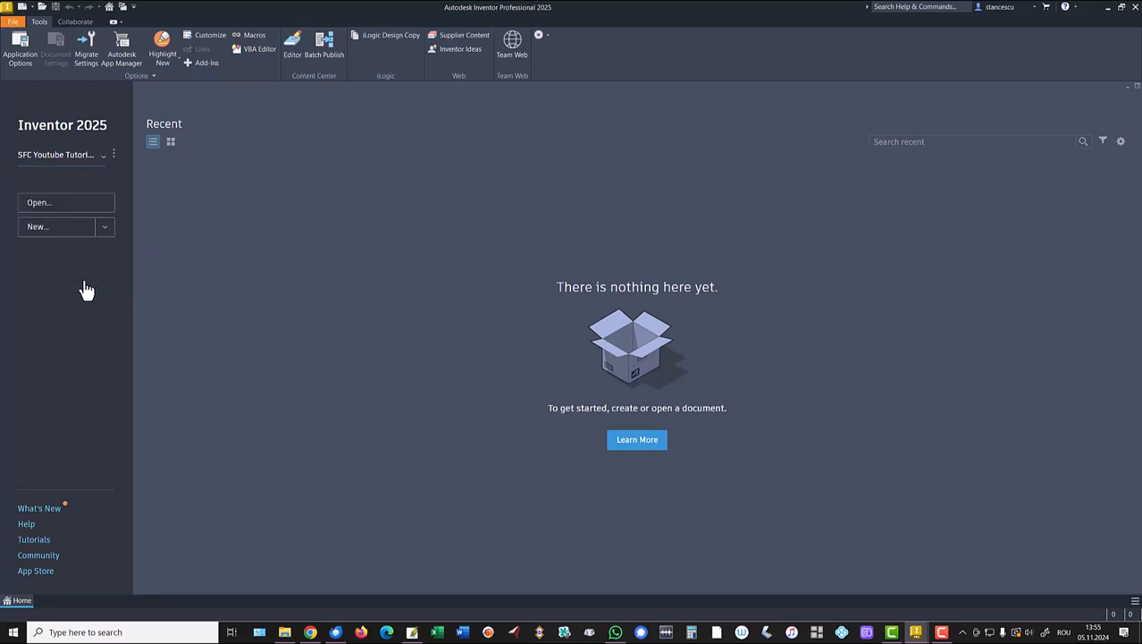
Browse the project's workspace folders in the Open dialog, then cancel without opening anything.
{"action": "left_click", "coordinate": [50, 206]}
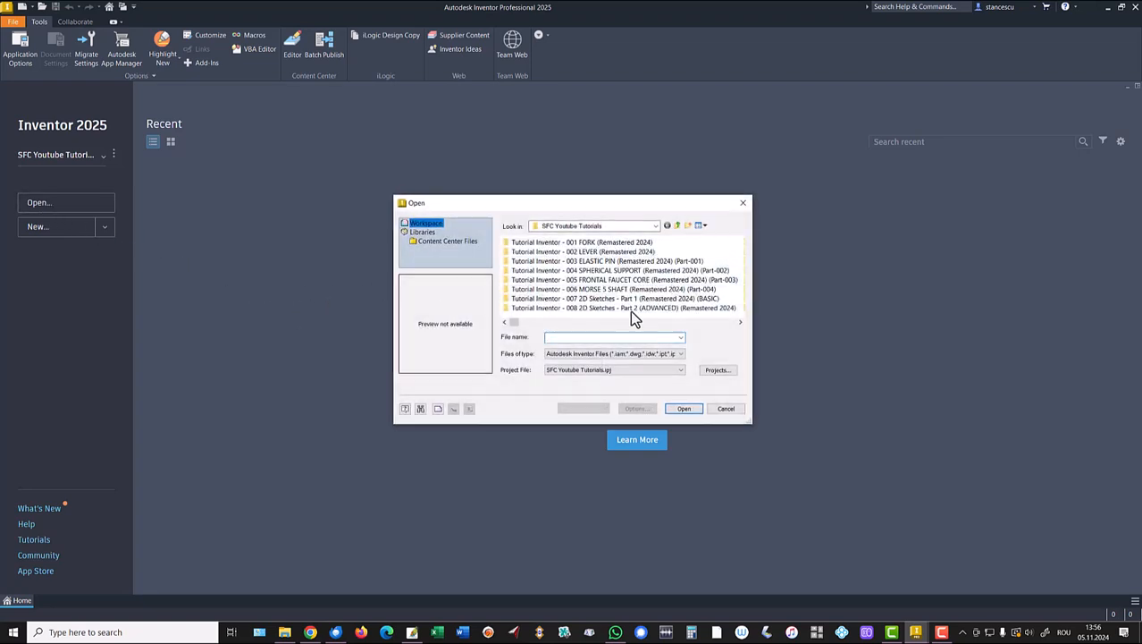
{"action": "scroll", "coordinate": [645, 280], "scroll_direction": "down", "scroll_amount": 7}
{"action": "scroll", "coordinate": [645, 280], "scroll_direction": "down", "scroll_amount": 6}
{"action": "scroll", "coordinate": [645, 277], "scroll_direction": "down", "scroll_amount": 20}
{"action": "scroll", "coordinate": [643, 273], "scroll_direction": "down", "scroll_amount": 10}
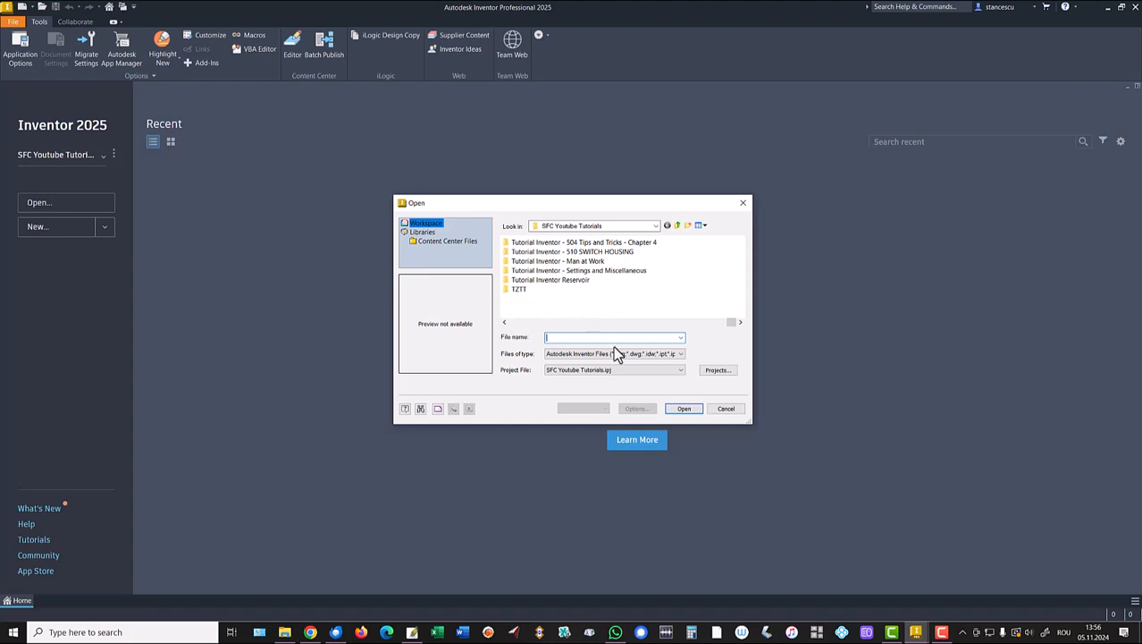
{"action": "left_click", "coordinate": [724, 409]}
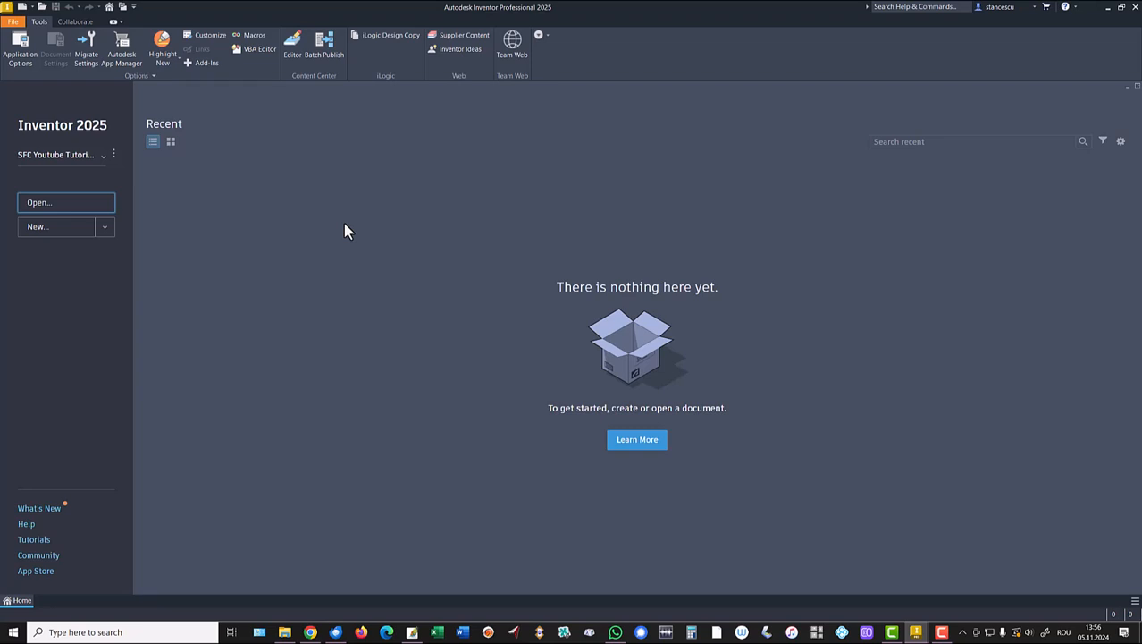